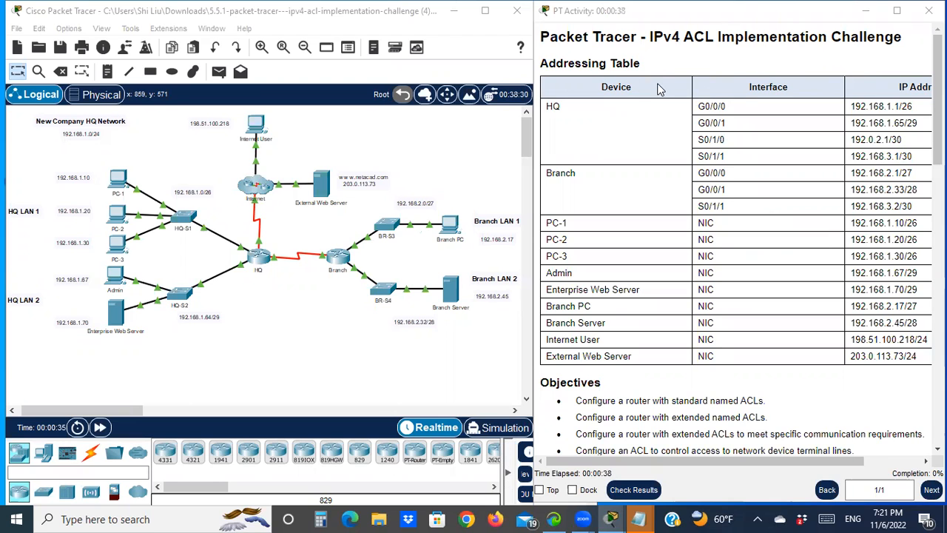
- Read through the activity's addressing table, objectives and instructions for verifying connectivity and configuring ACLs
{"action": "scroll", "coordinate": [634, 379], "scroll_direction": "down", "scroll_amount": 3}
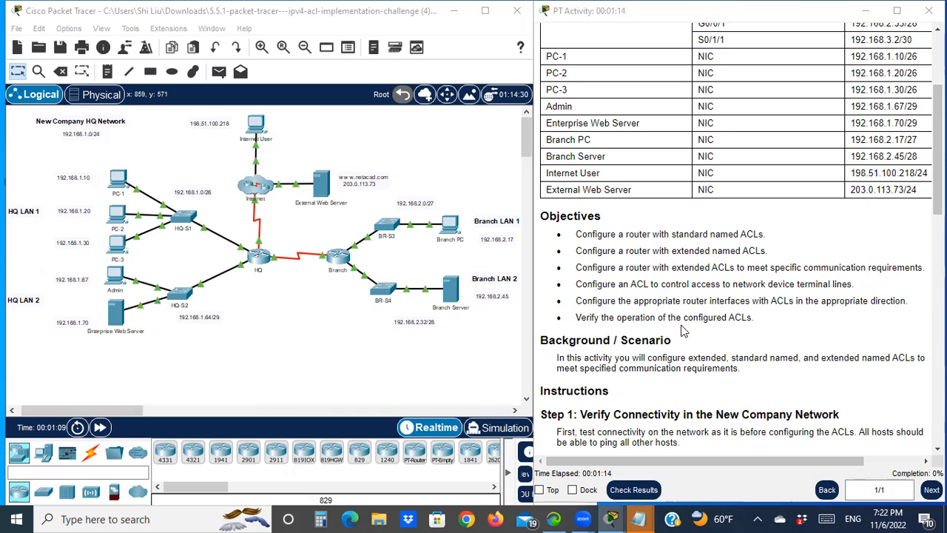
{"action": "scroll", "coordinate": [804, 309], "scroll_direction": "down", "scroll_amount": 3}
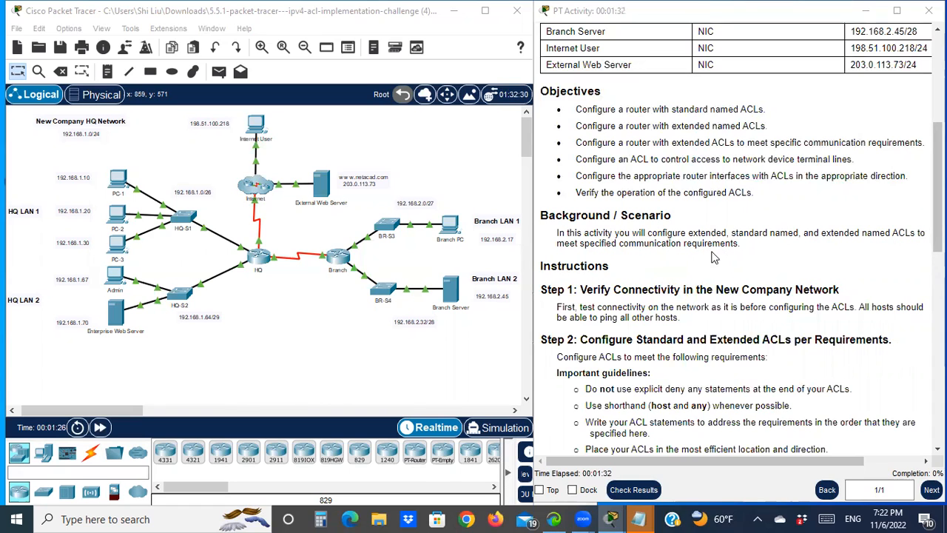
{"action": "scroll", "coordinate": [642, 275], "scroll_direction": "down", "scroll_amount": 1}
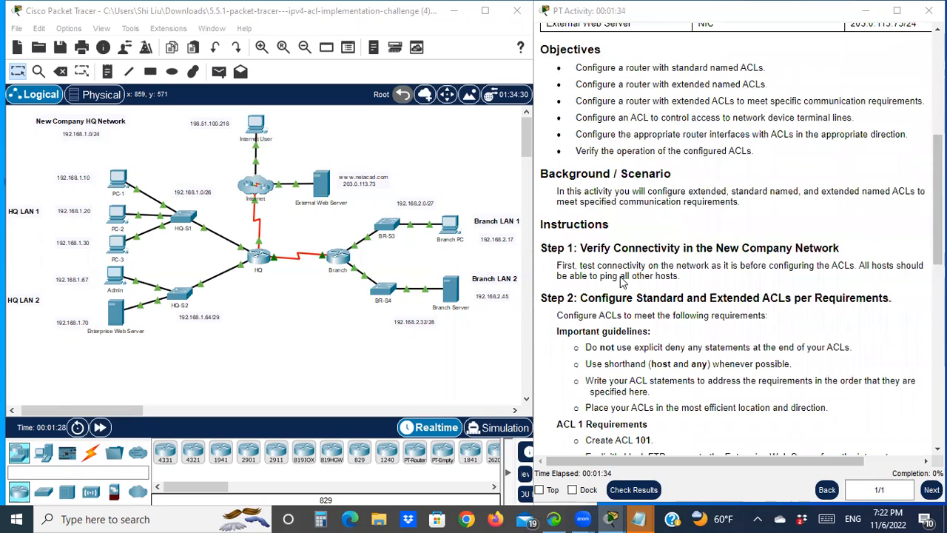
{"action": "left_click_drag", "start_coordinate": [549, 248], "coordinate": [569, 248]}
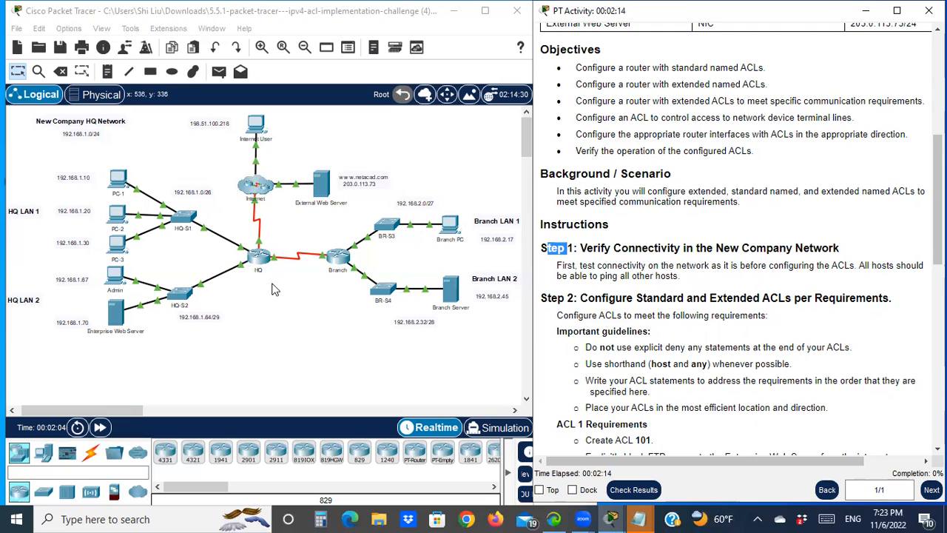
{"action": "scroll", "coordinate": [666, 252], "scroll_direction": "up", "scroll_amount": 8}
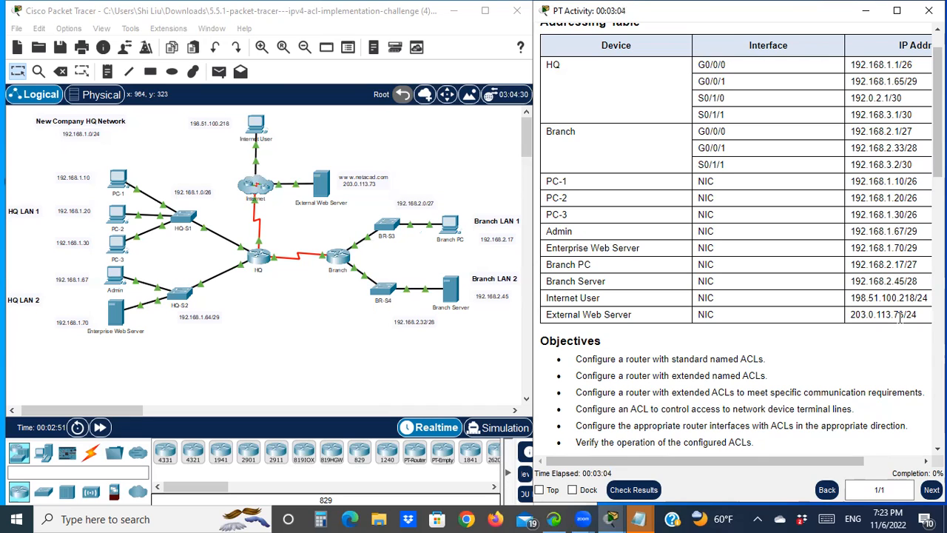
- Open PC-1's command prompt and ping PC-2 at 192.168.1.20 using the address copied from the addressing table
{"action": "left_click", "coordinate": [117, 178]}
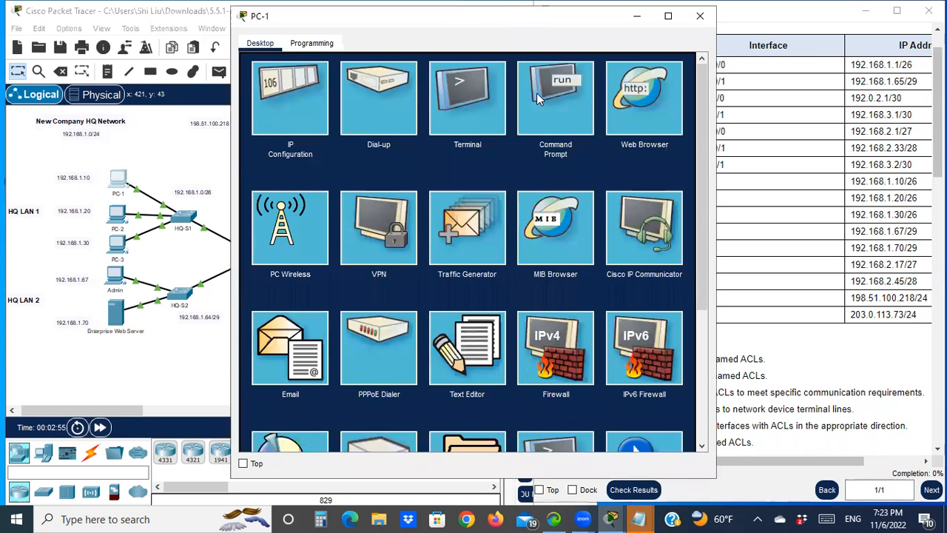
{"action": "left_click", "coordinate": [539, 99]}
{"action": "left_click_drag", "start_coordinate": [528, 25], "coordinate": [319, 35]}
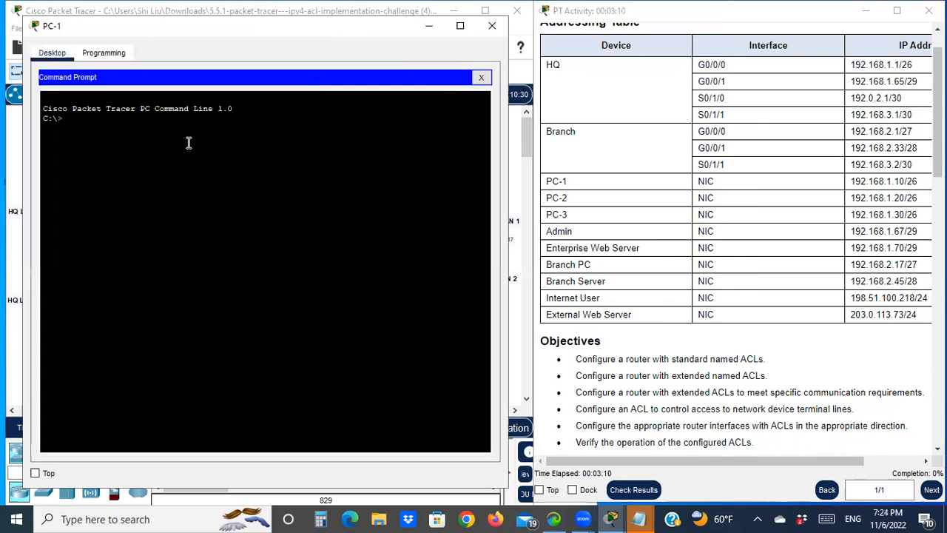
{"action": "type", "text": "ping"}
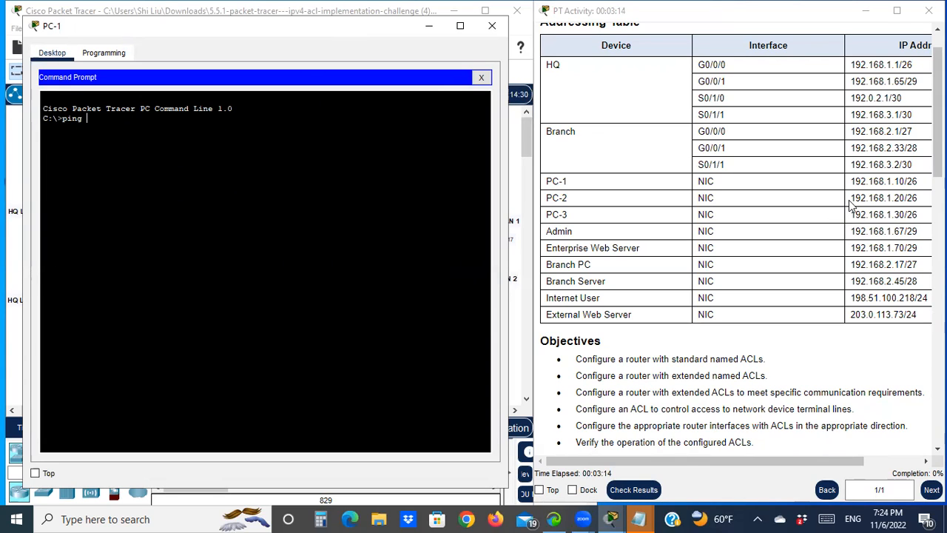
{"action": "left_click_drag", "start_coordinate": [851, 198], "coordinate": [906, 200]}
{"action": "right_click", "coordinate": [906, 199]}
{"action": "left_click", "coordinate": [904, 204]}
{"action": "left_click", "coordinate": [137, 121]}
{"action": "right_click", "coordinate": [139, 123]}
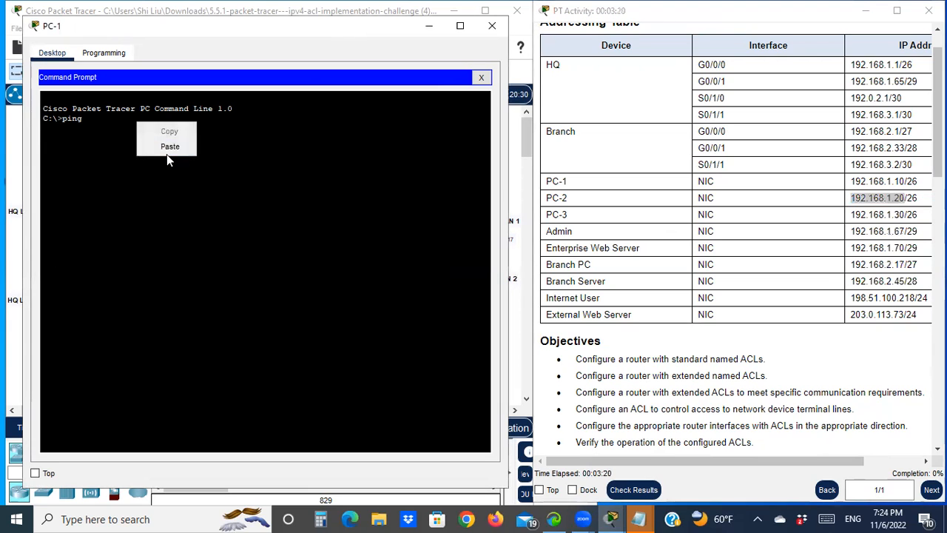
{"action": "left_click", "coordinate": [172, 147]}
{"action": "key", "text": "Return"}
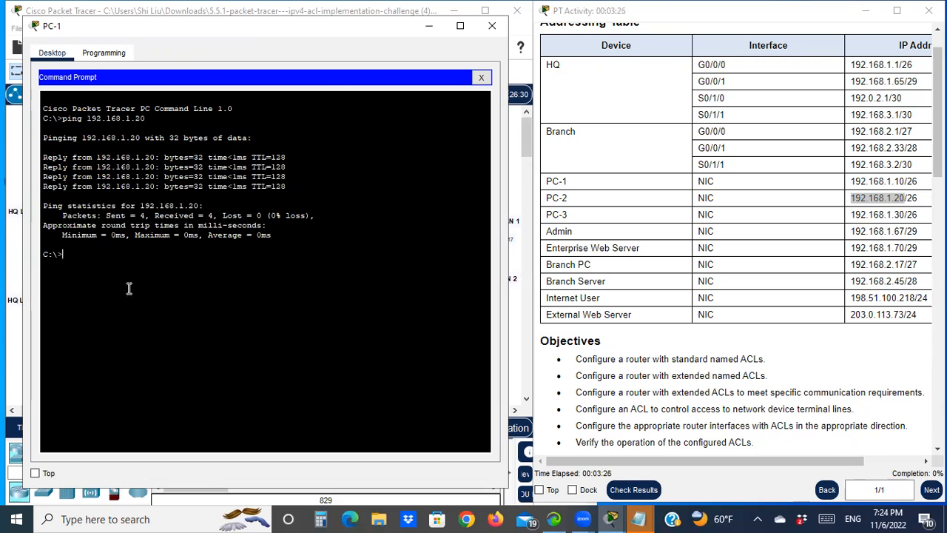
- Ping PC-3 at 192.168.1.30 from PC-1's command prompt
{"action": "key", "text": "Up"}
{"action": "key", "text": "BackSpace"}
{"action": "type", "text": "30"}
{"action": "key", "text": "Return"}
- Ping the Admin host at 192.168.1.67 from PC-1's command prompt
{"action": "left_click_drag", "start_coordinate": [879, 215], "coordinate": [903, 216]}
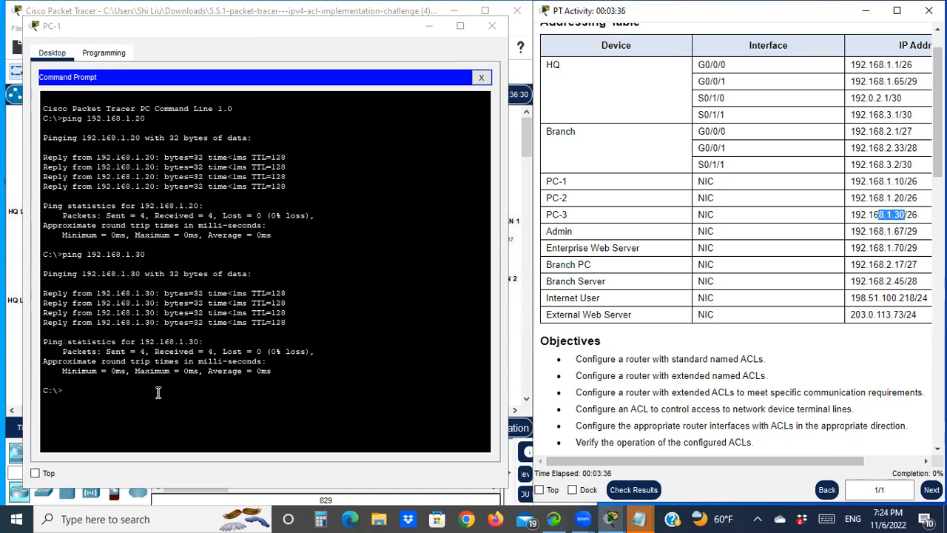
{"action": "left_click", "coordinate": [100, 390]}
{"action": "key", "text": "Up"}
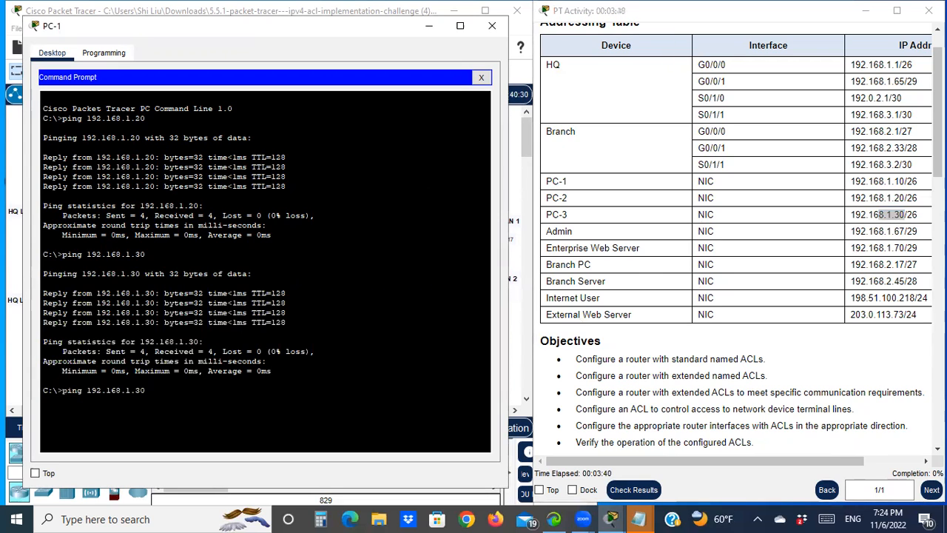
{"action": "key", "text": "BackSpace"}
{"action": "type", "text": "67"}
{"action": "key", "text": "Return"}
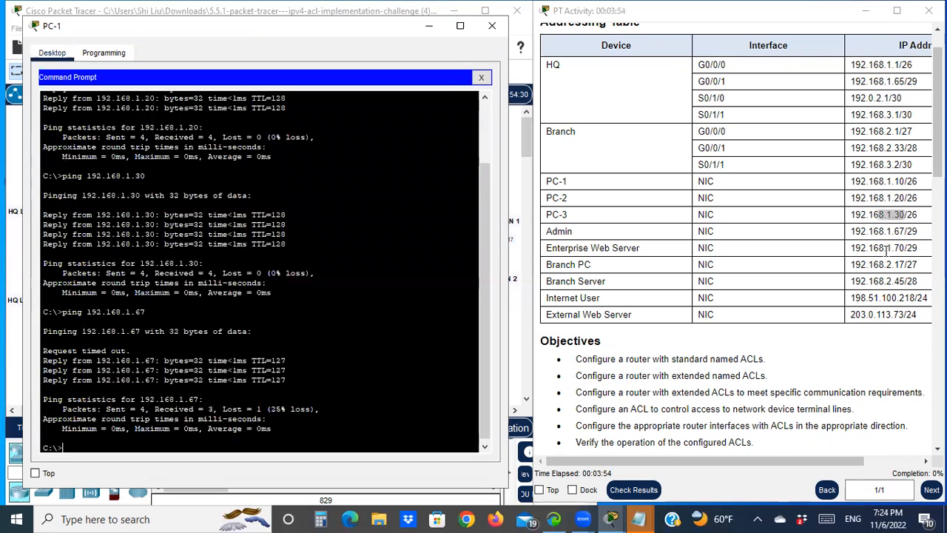
- Ping the Enterprise Web Server at 192.168.1.70 from PC-1
{"action": "left_click_drag", "start_coordinate": [886, 248], "coordinate": [925, 249]}
{"action": "left_click", "coordinate": [224, 441]}
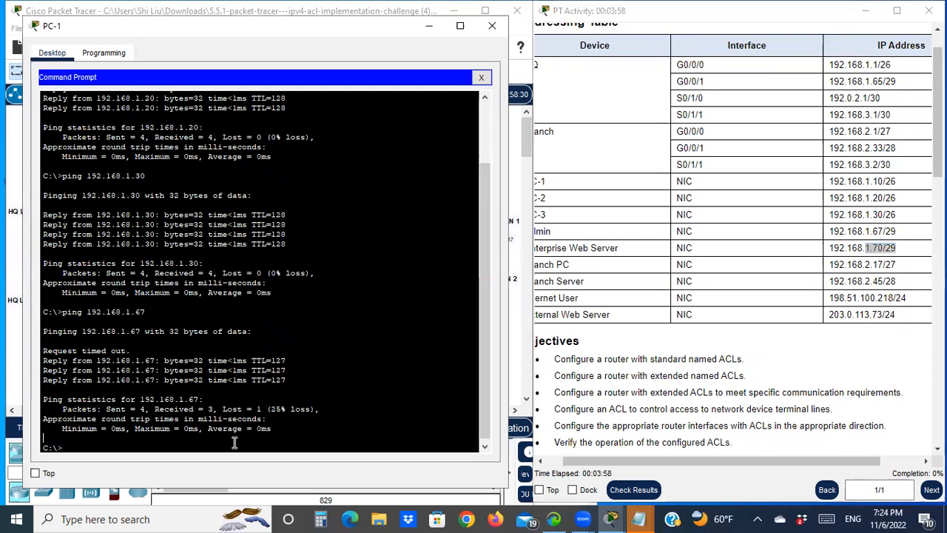
{"action": "key", "text": "Up"}
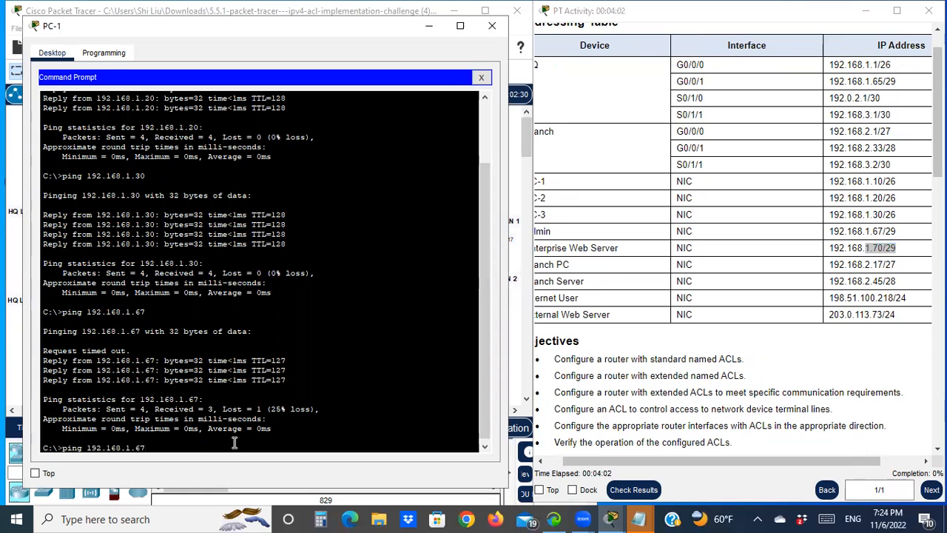
{"action": "type", "text": "70"}
{"action": "key", "text": "Return"}
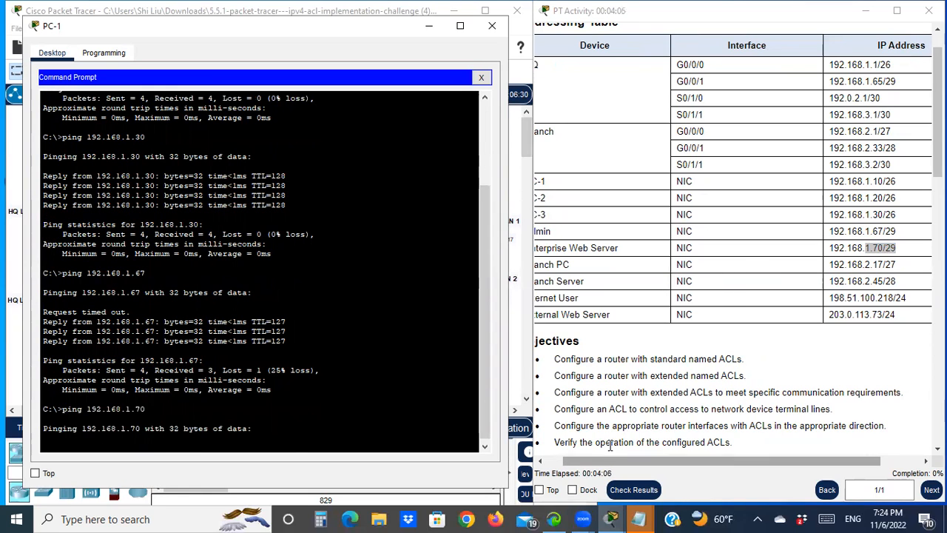
- Ping the Branch PC at 192.168.2.17 from PC-1's command prompt
{"action": "left_click_drag", "start_coordinate": [629, 460], "coordinate": [610, 447]}
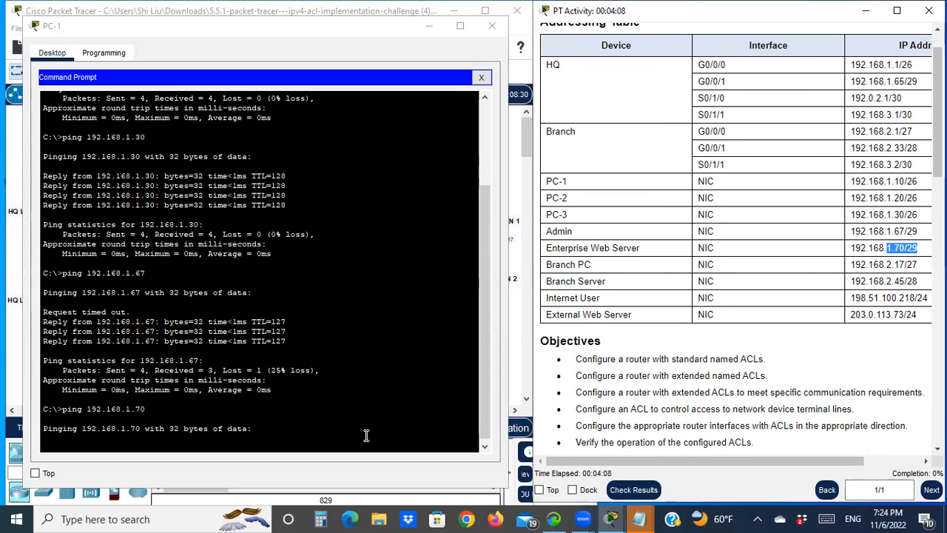
{"action": "scroll", "coordinate": [891, 289], "scroll_direction": "down", "scroll_amount": 1}
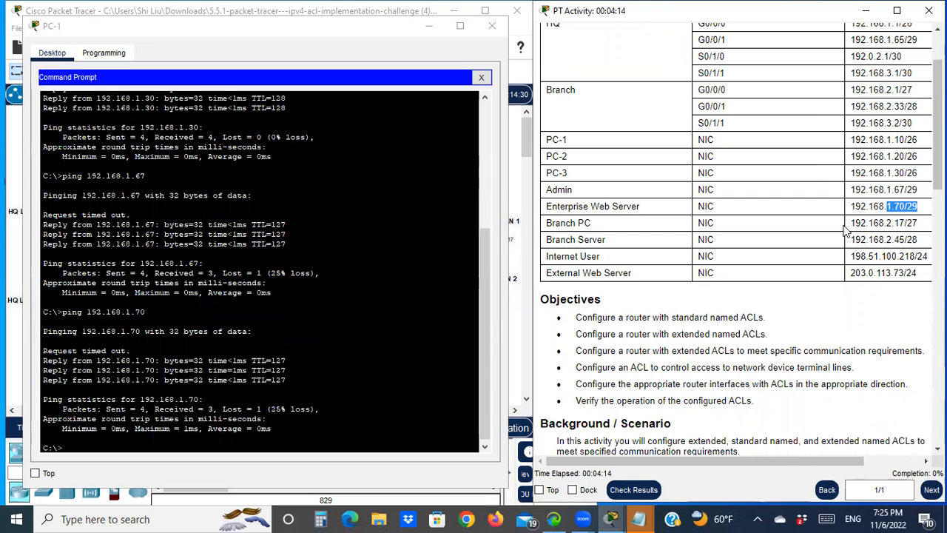
{"action": "left_click", "coordinate": [235, 442]}
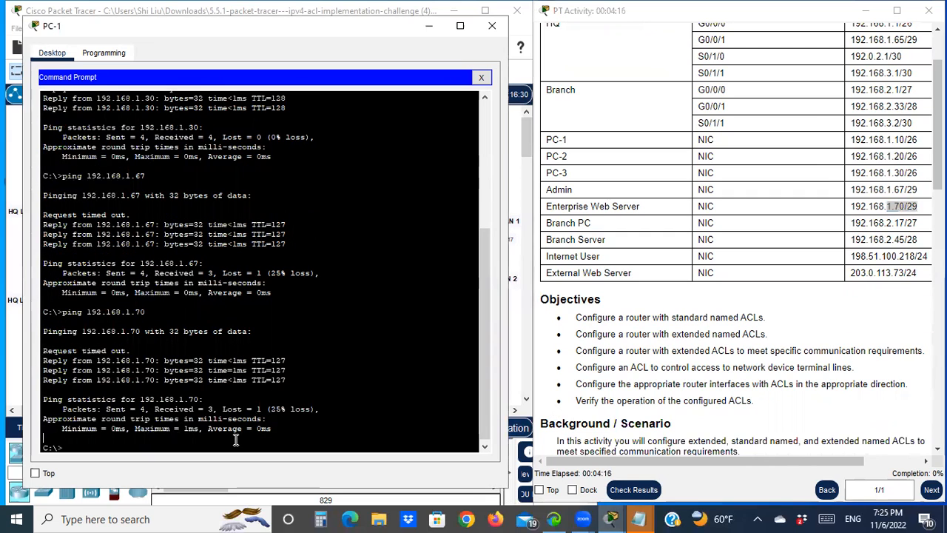
{"action": "key", "text": "Up"}
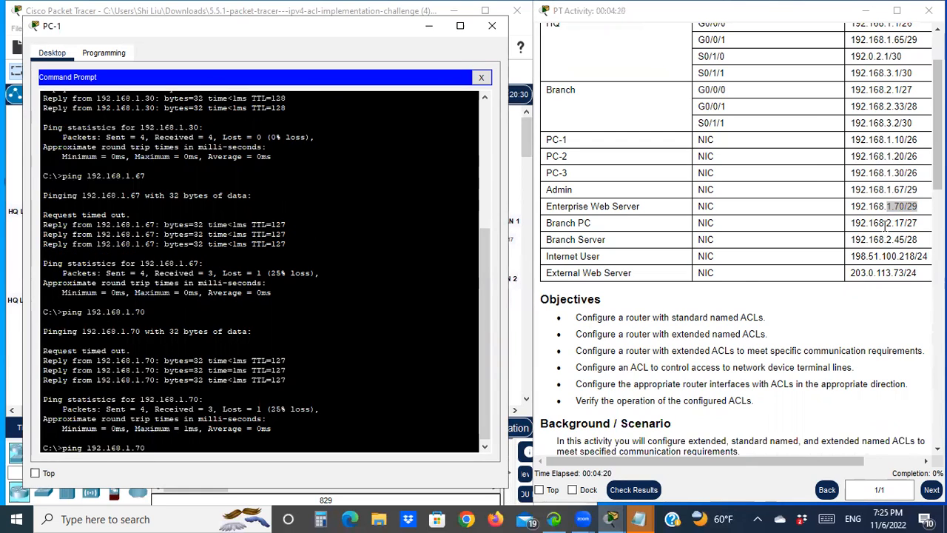
{"action": "left_click_drag", "start_coordinate": [884, 224], "coordinate": [909, 226]}
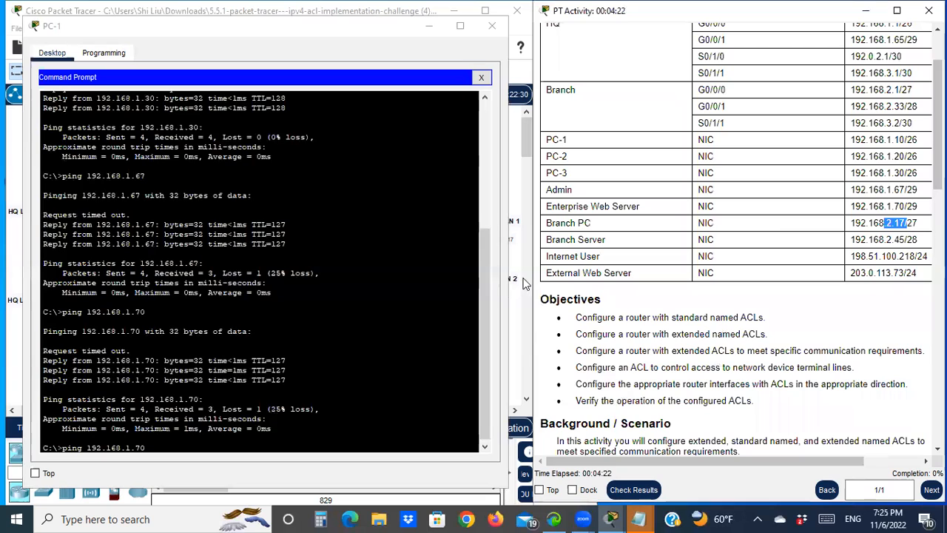
{"action": "left_click", "coordinate": [315, 445]}
{"action": "key", "text": "BackSpace"}
{"action": "type", "text": "2.17"}
{"action": "key", "text": "Return"}
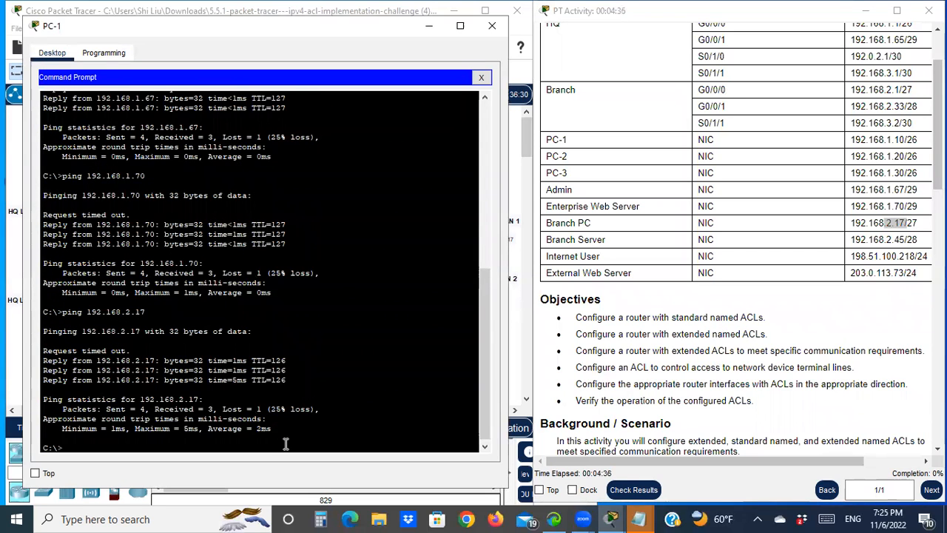
- Ping the Branch Server at 192.168.2.45 from PC-1
{"action": "key", "text": "Up"}
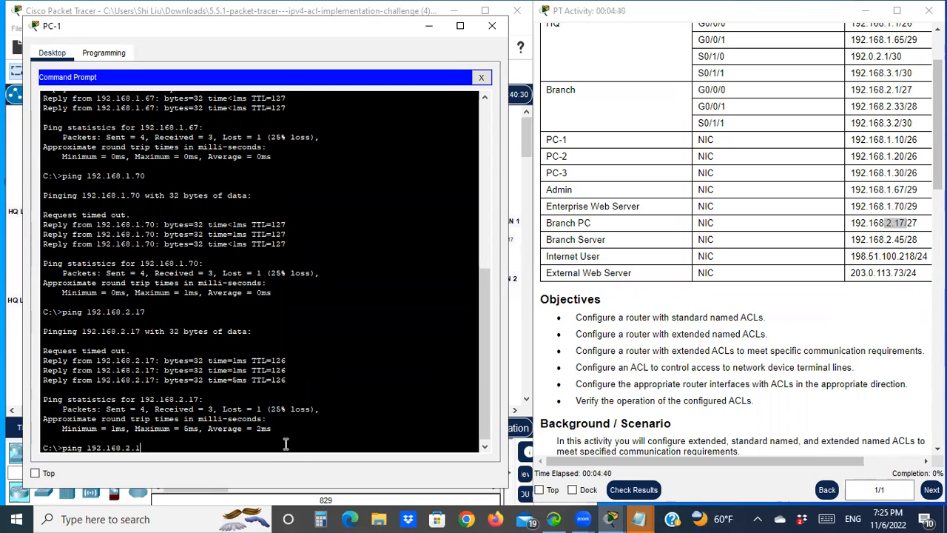
{"action": "type", "text": "45"}
{"action": "key", "text": "Return"}
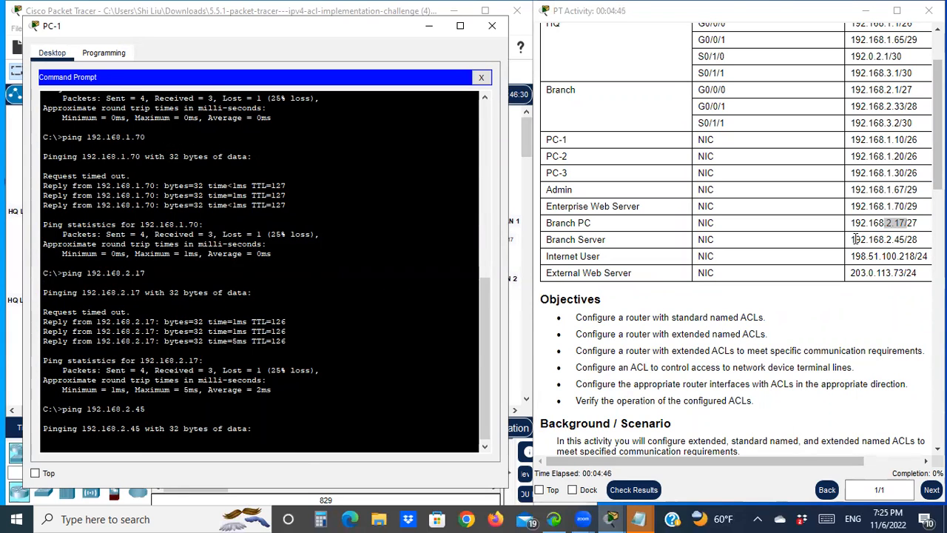
- Copy the Internet User's address from the addressing table and ping 198.51.100.218 from PC-1
{"action": "left_click_drag", "start_coordinate": [850, 256], "coordinate": [915, 256]}
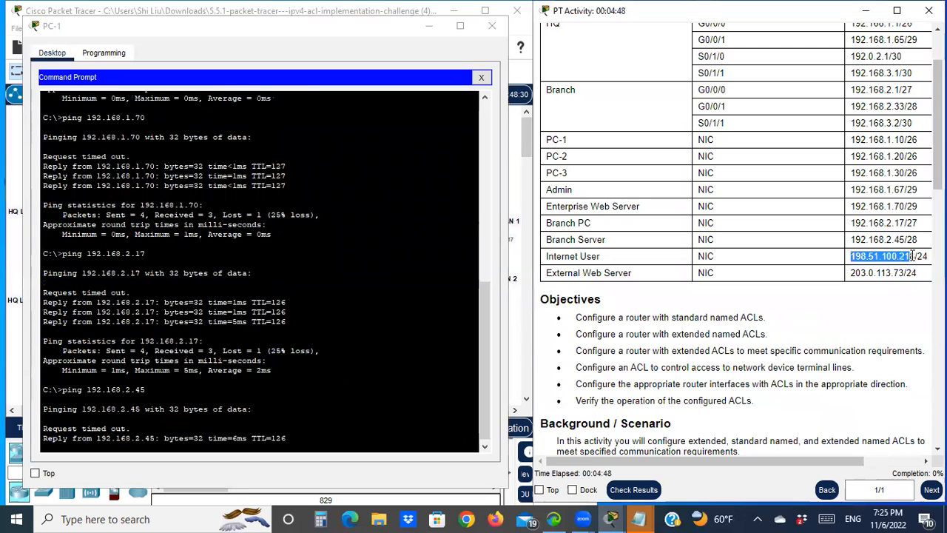
{"action": "right_click", "coordinate": [915, 256]}
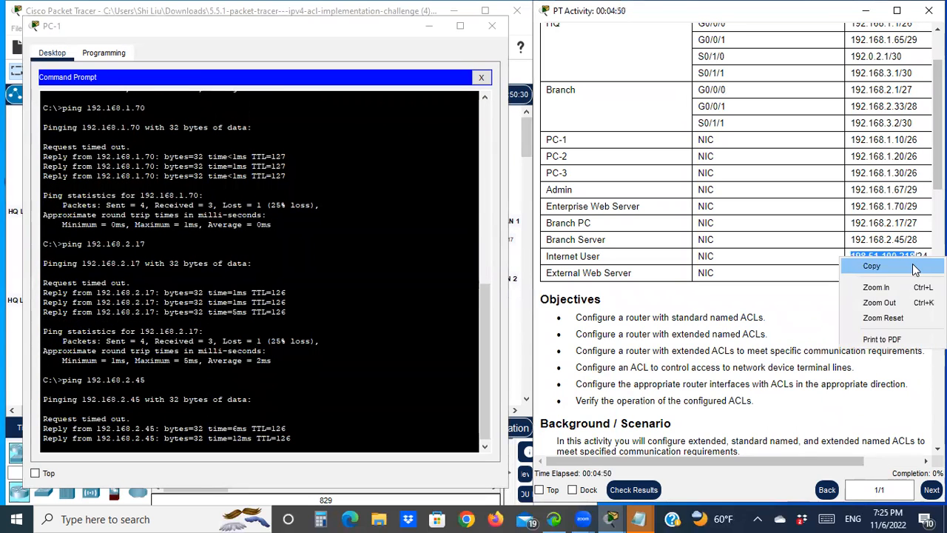
{"action": "left_click", "coordinate": [911, 264]}
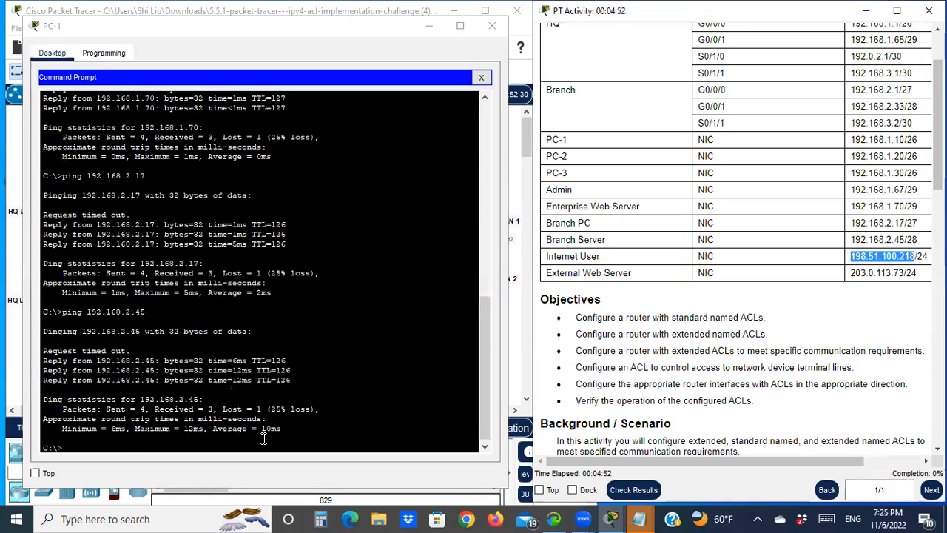
{"action": "left_click", "coordinate": [129, 445]}
{"action": "type", "text": "ping"}
{"action": "right_click", "coordinate": [129, 444]}
{"action": "left_click", "coordinate": [154, 469]}
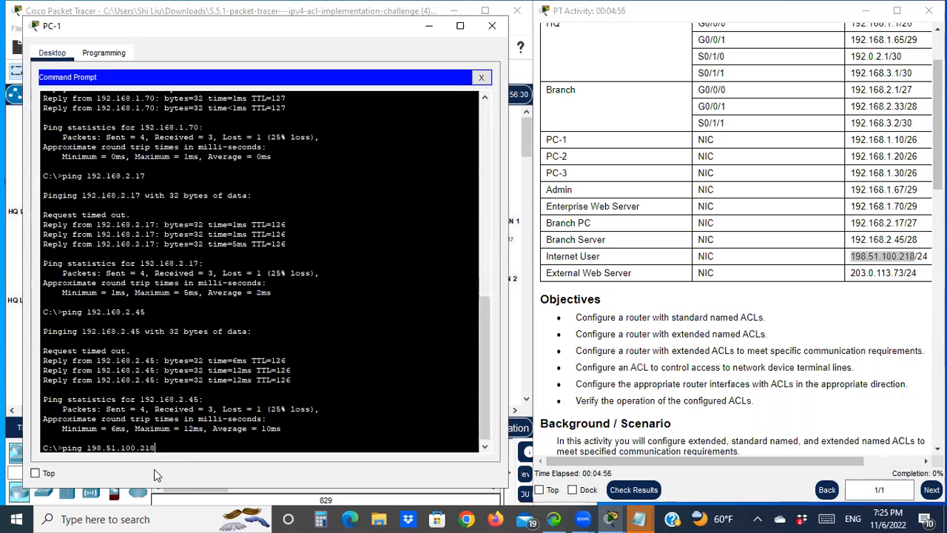
{"action": "key", "text": "Return"}
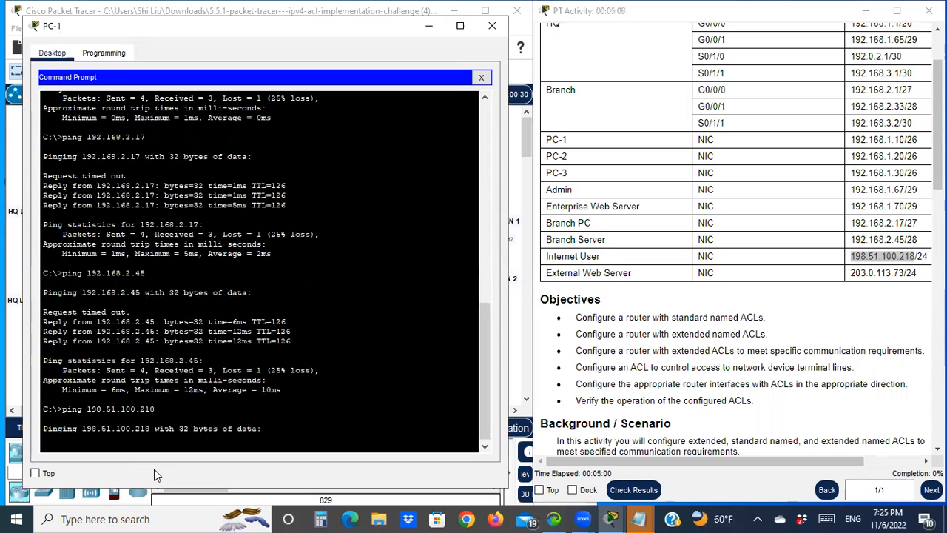
- Copy the External Web Server's address and ping 203.0.113.73 from PC-1
{"action": "left_click_drag", "start_coordinate": [851, 274], "coordinate": [904, 275]}
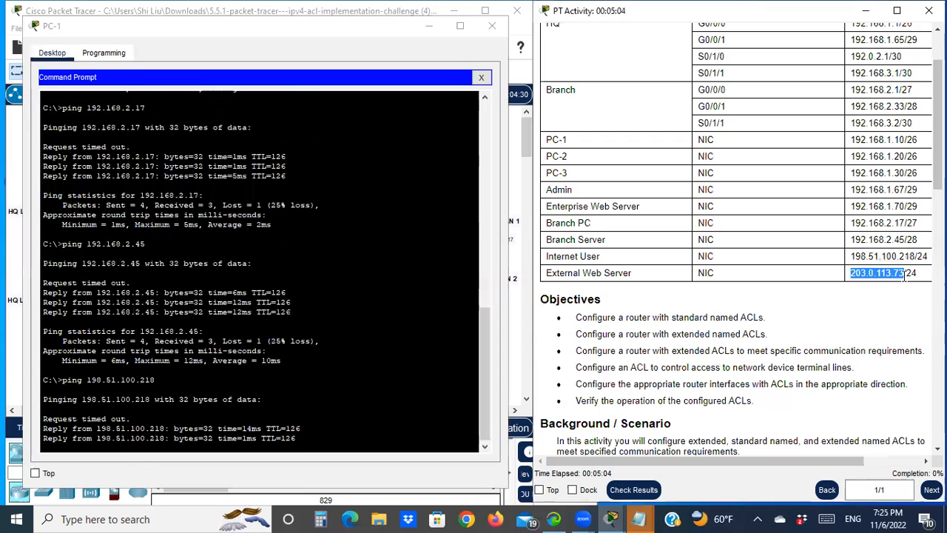
{"action": "right_click", "coordinate": [902, 275]}
{"action": "left_click", "coordinate": [898, 296]}
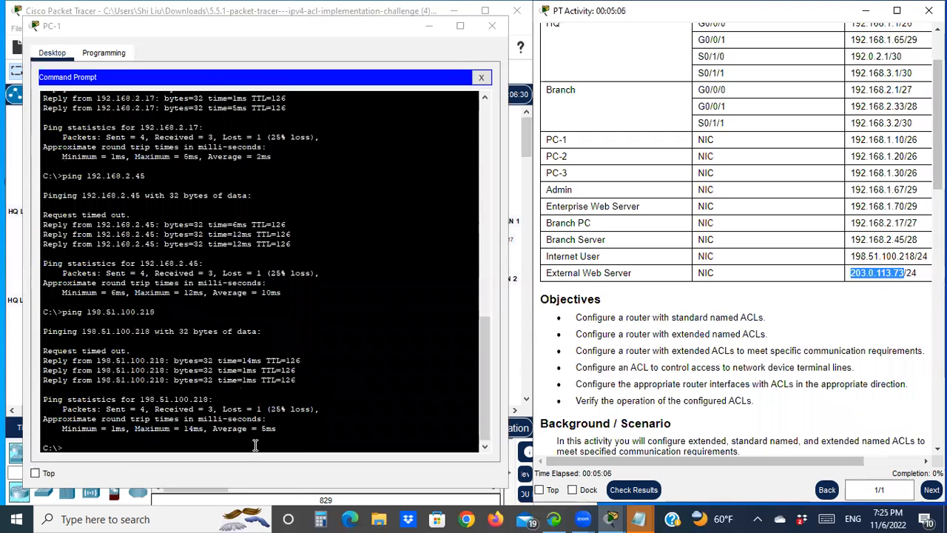
{"action": "left_click", "coordinate": [181, 440]}
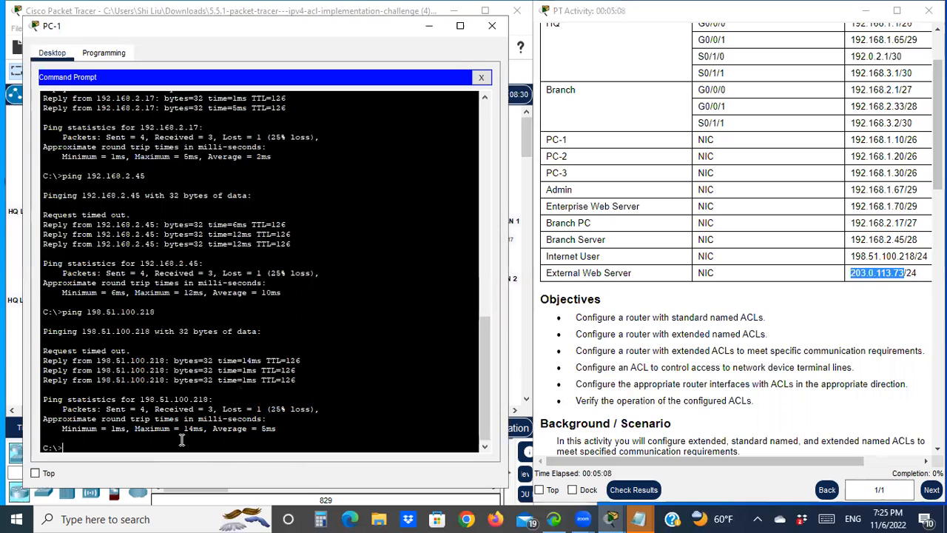
{"action": "type", "text": "ping"}
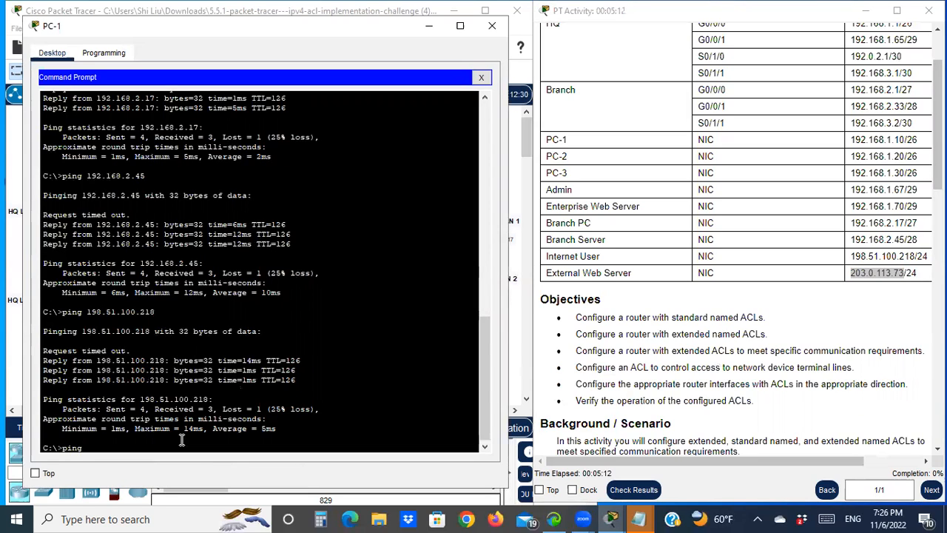
{"action": "right_click", "coordinate": [193, 448]}
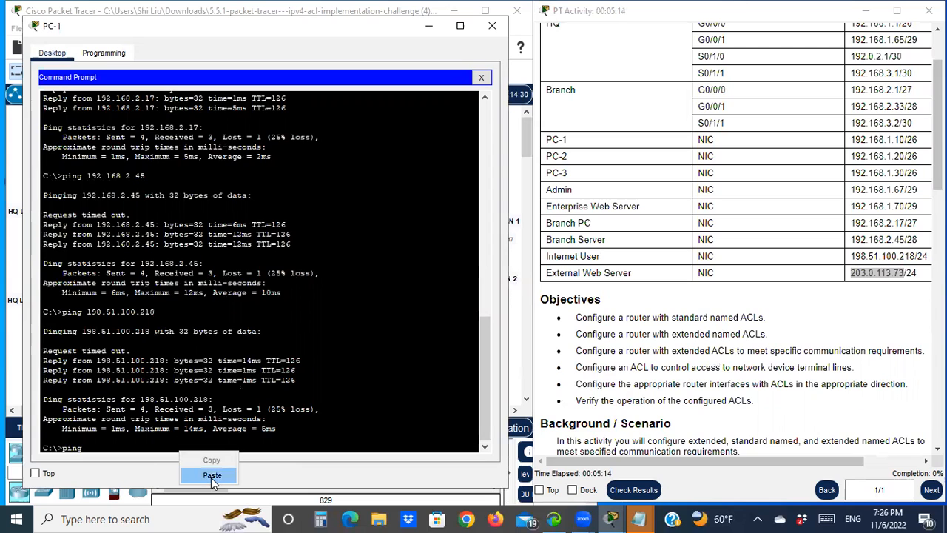
{"action": "left_click", "coordinate": [211, 477]}
{"action": "key", "text": "Return"}
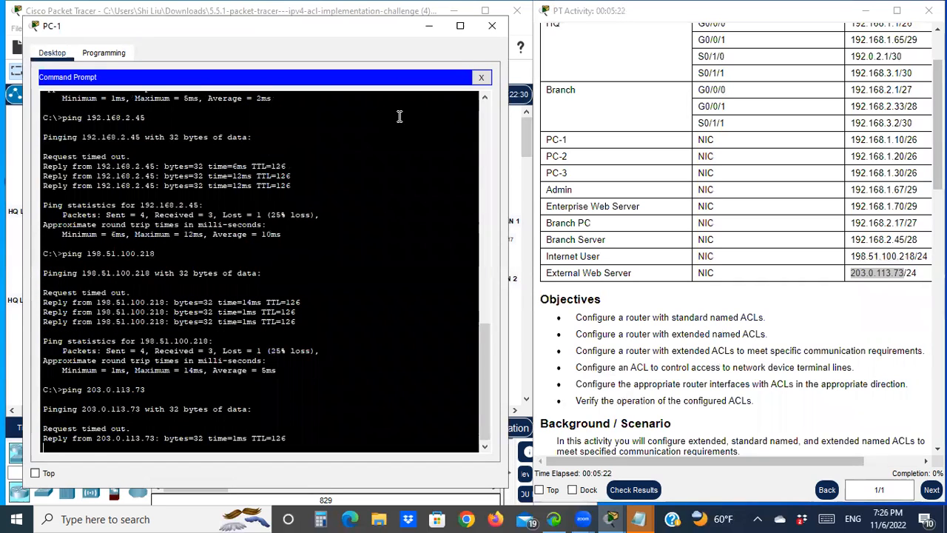
- Close PC-1's window and read the Step 2 guidelines and ACL 1 requirements in the activity instructions
{"action": "left_click", "coordinate": [428, 27]}
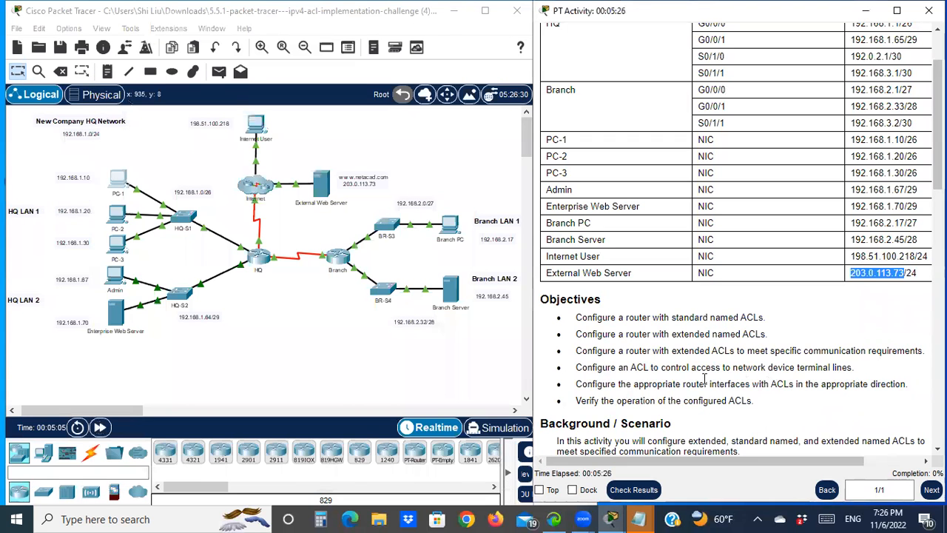
{"action": "scroll", "coordinate": [684, 362], "scroll_direction": "down", "scroll_amount": 3}
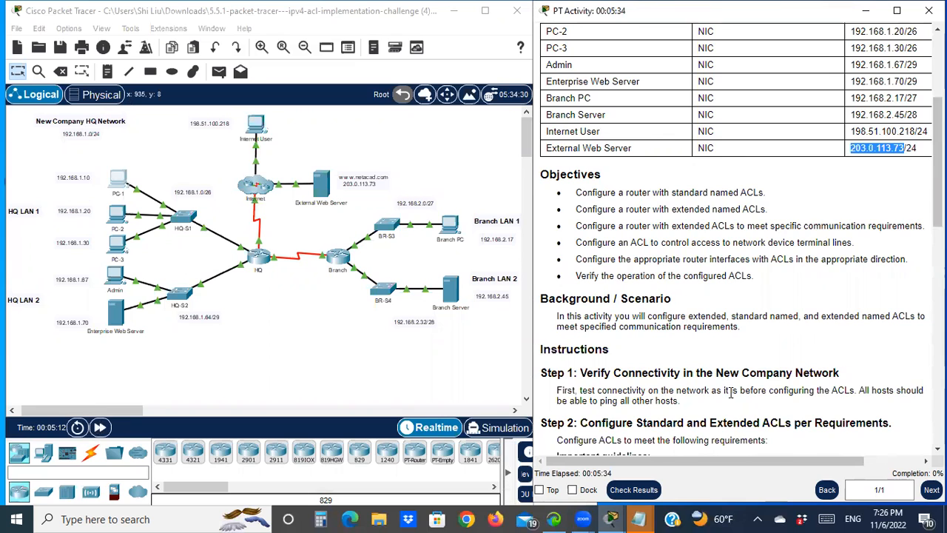
{"action": "scroll", "coordinate": [730, 392], "scroll_direction": "down", "scroll_amount": 2}
{"action": "left_click", "coordinate": [544, 342]}
{"action": "left_click_drag", "start_coordinate": [544, 343], "coordinate": [585, 339]}
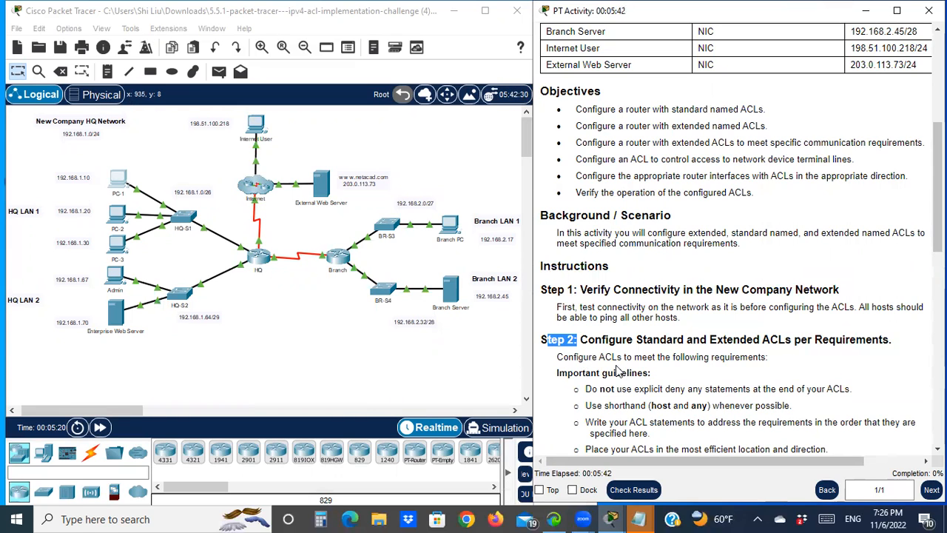
{"action": "scroll", "coordinate": [767, 360], "scroll_direction": "down", "scroll_amount": 1}
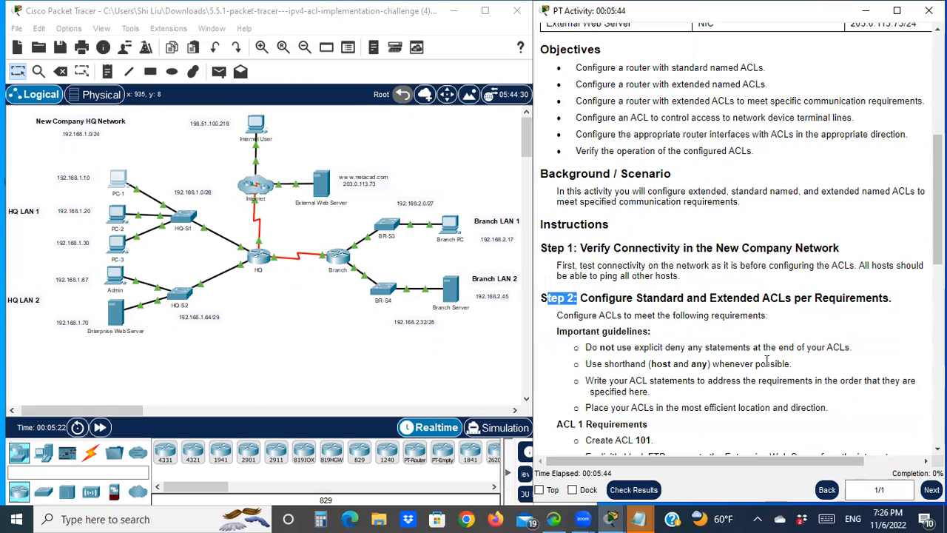
{"action": "left_click_drag", "start_coordinate": [568, 333], "coordinate": [616, 331]}
{"action": "scroll", "coordinate": [679, 337], "scroll_direction": "down", "scroll_amount": 1}
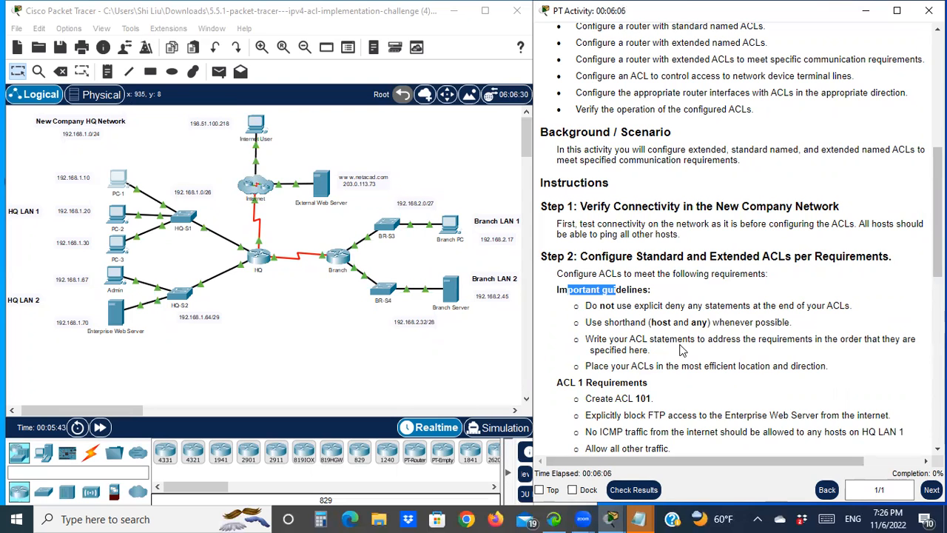
{"action": "scroll", "coordinate": [676, 348], "scroll_direction": "down", "scroll_amount": 1}
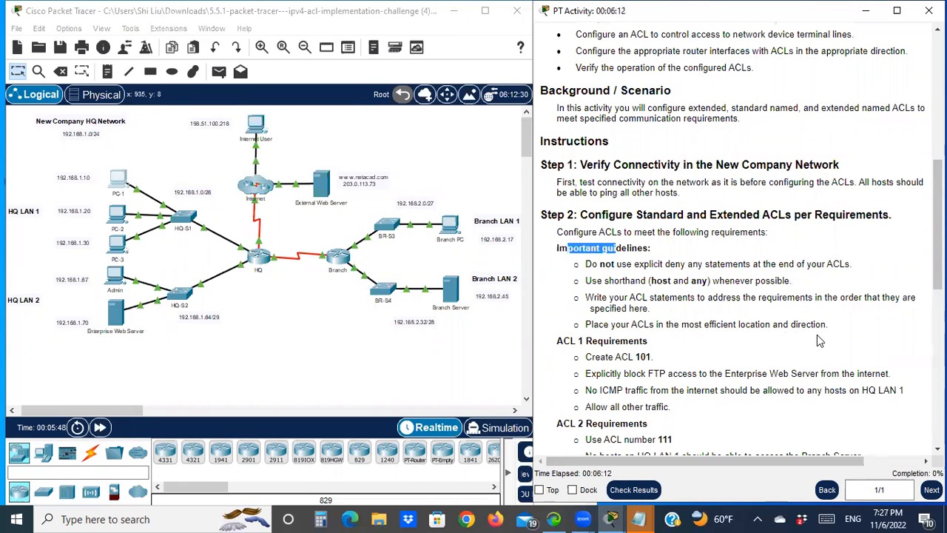
{"action": "scroll", "coordinate": [668, 321], "scroll_direction": "down", "scroll_amount": 2}
{"action": "left_click_drag", "start_coordinate": [559, 257], "coordinate": [608, 258]}
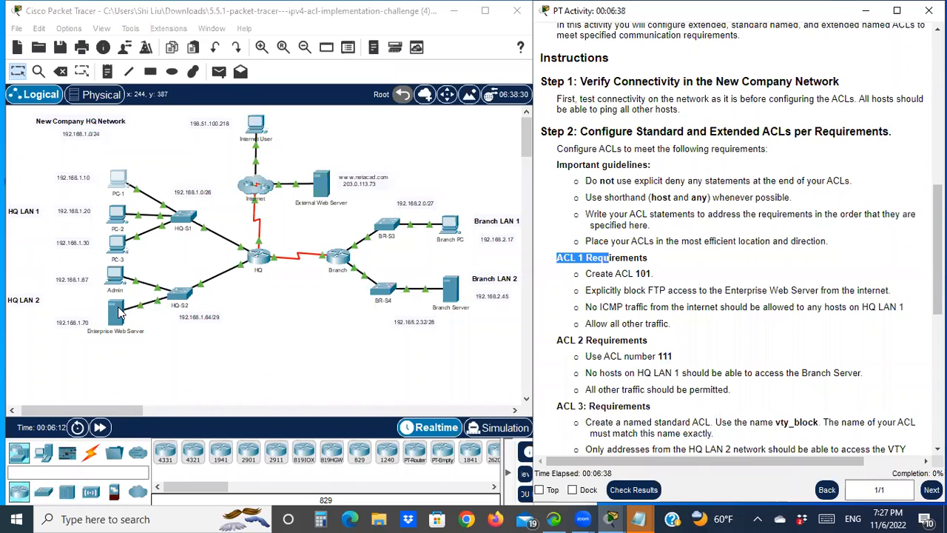
- Examine the HQ LAN 1 hosts and their addresses in the network topology
{"action": "left_click", "coordinate": [262, 48]}
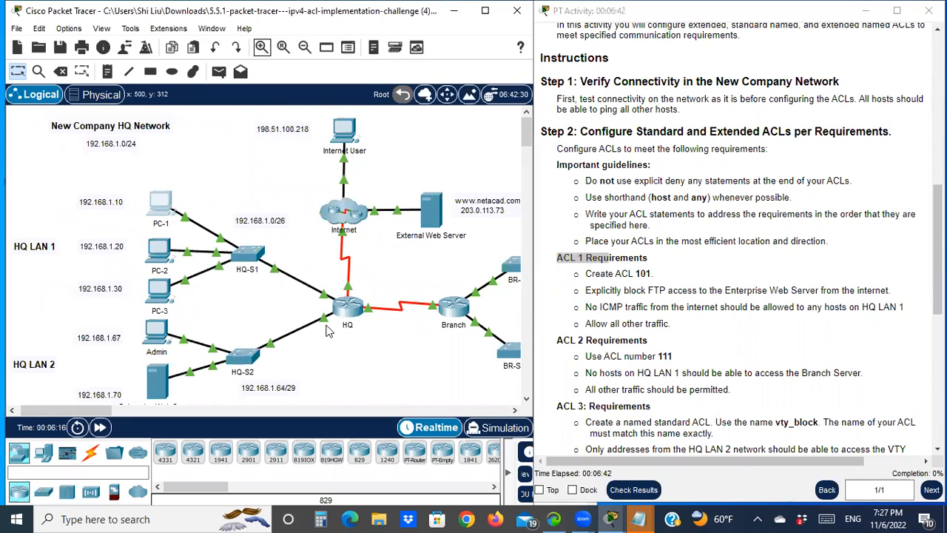
{"action": "scroll", "coordinate": [329, 331], "scroll_direction": "down", "scroll_amount": 1}
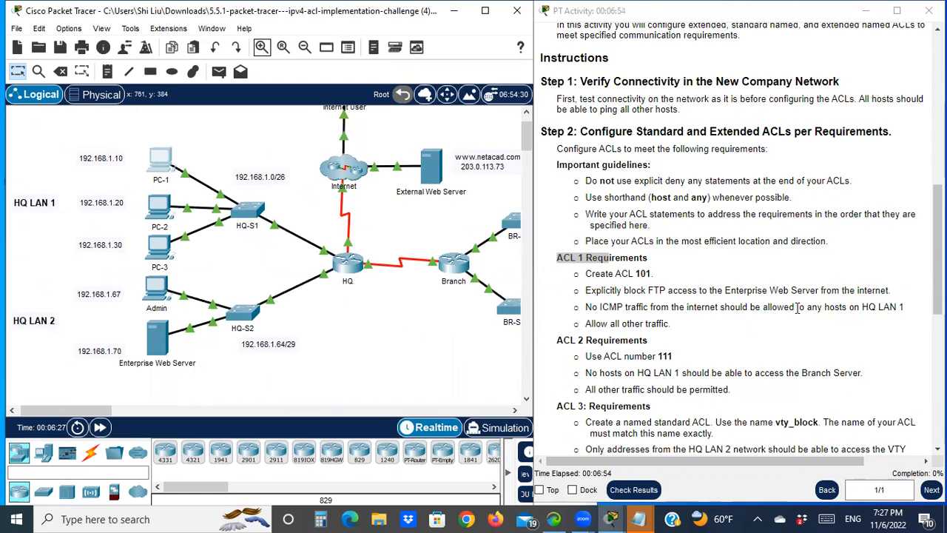
{"action": "scroll", "coordinate": [363, 296], "scroll_direction": "up", "scroll_amount": 2}
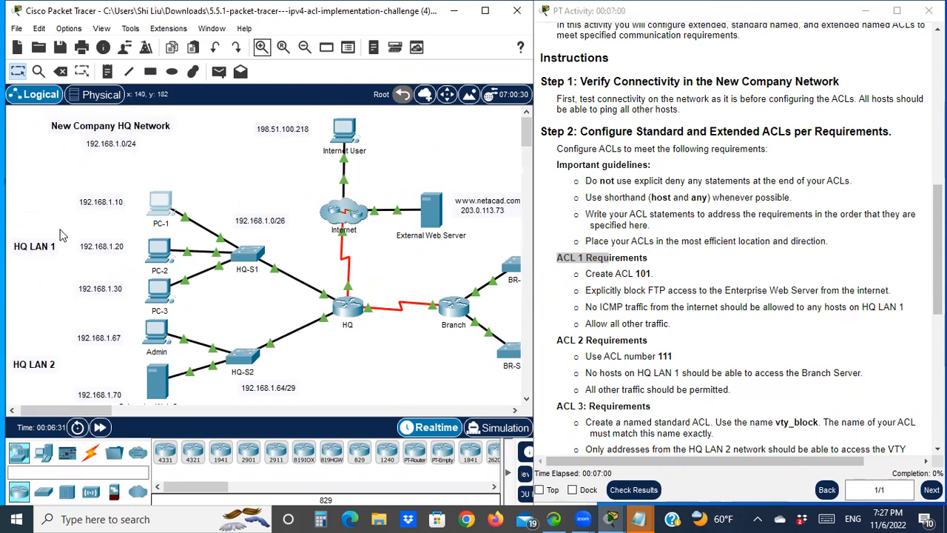
{"action": "left_click_drag", "start_coordinate": [24, 187], "coordinate": [260, 236]}
{"action": "left_click_drag", "start_coordinate": [281, 279], "coordinate": [304, 314]}
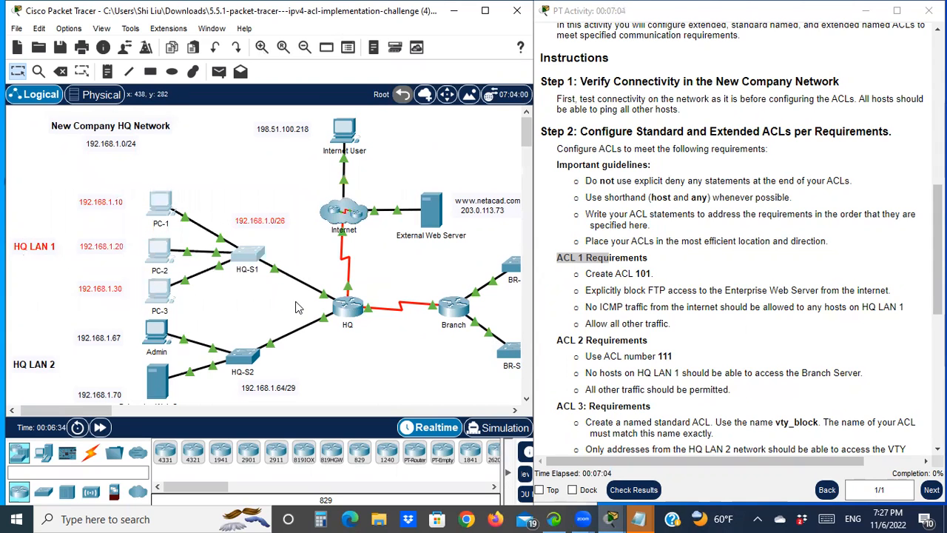
{"action": "left_click", "coordinate": [370, 354]}
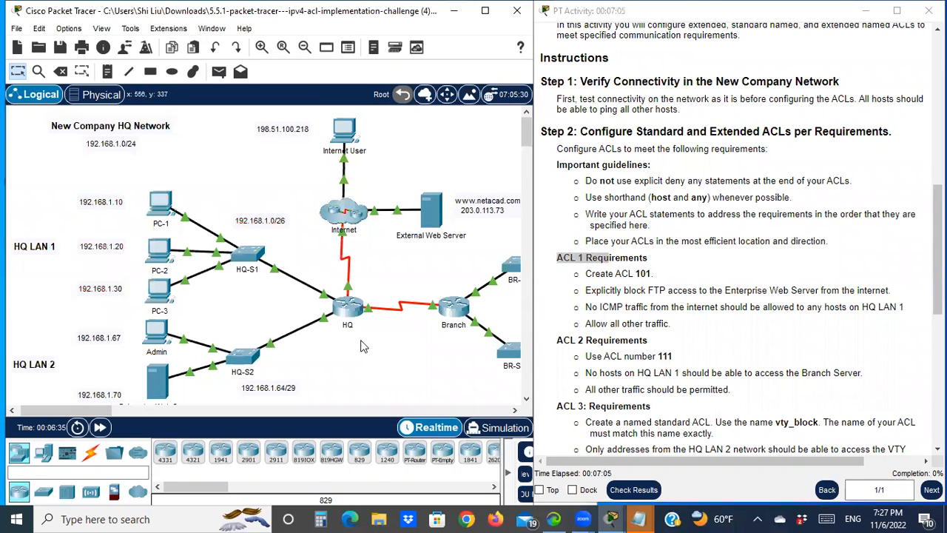
{"action": "left_click", "coordinate": [304, 49]}
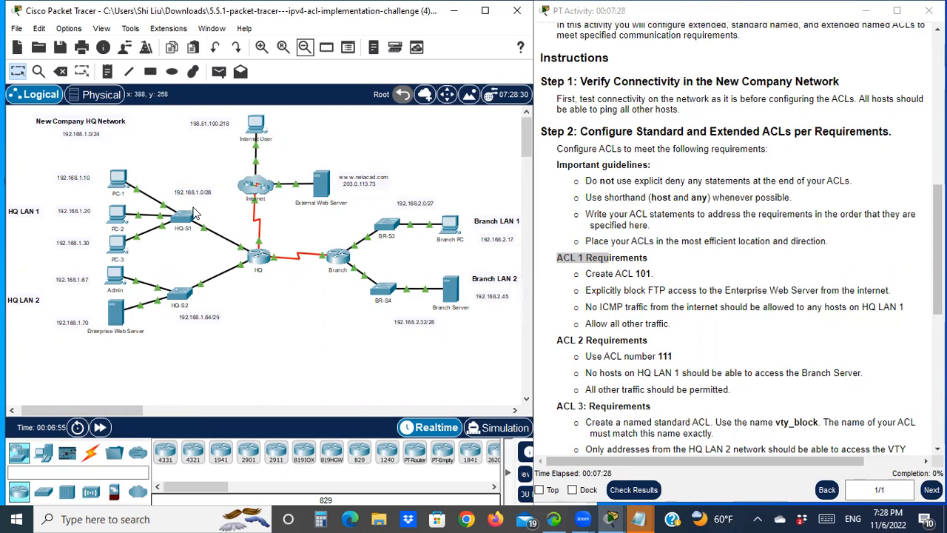
- Open the HQ router's command line and enter privileged EXEC and global configuration mode
{"action": "left_click", "coordinate": [259, 259]}
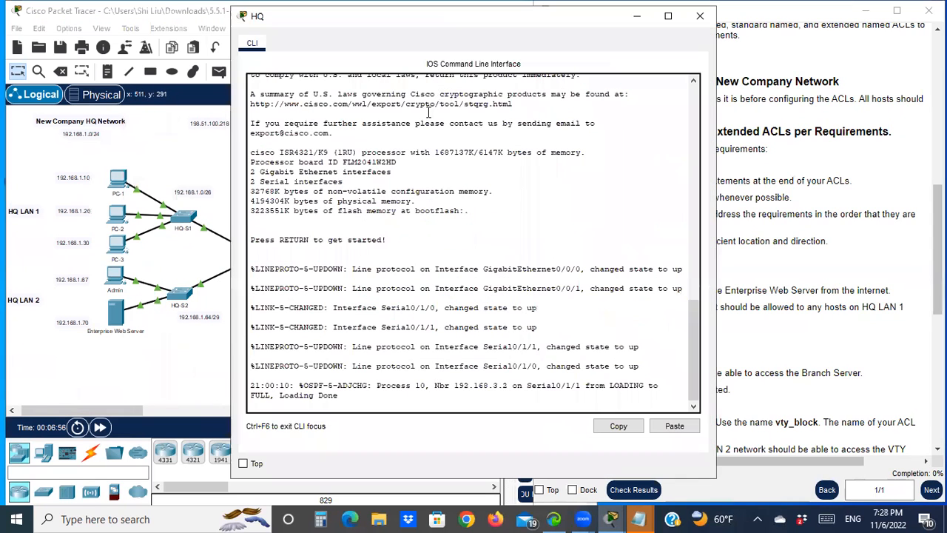
{"action": "left_click_drag", "start_coordinate": [447, 24], "coordinate": [254, 34]}
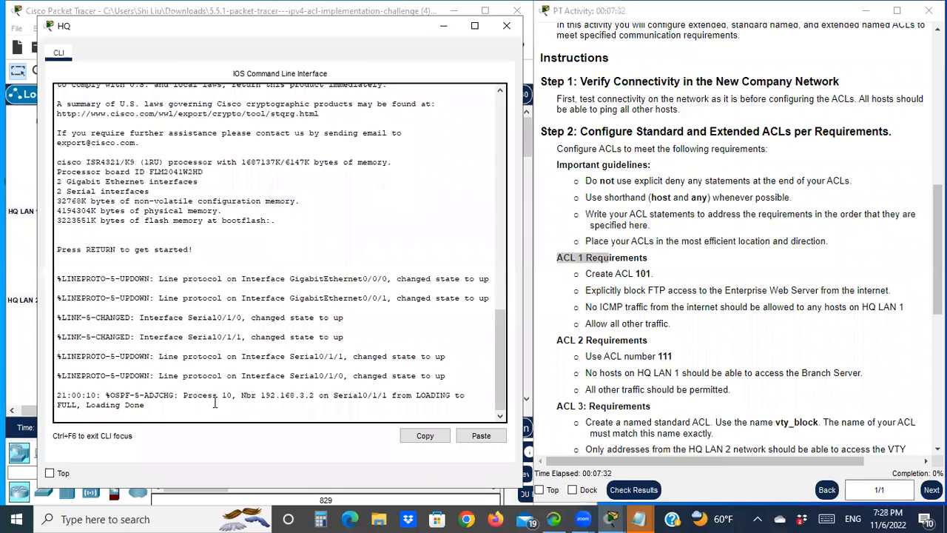
{"action": "key", "text": "Return"}
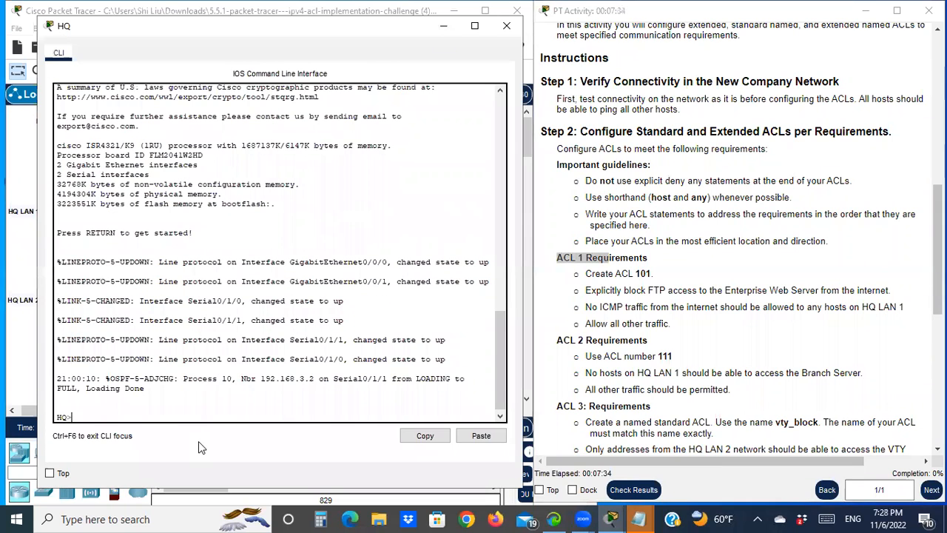
{"action": "type", "text": "en"}
{"action": "key", "text": "Return"}
{"action": "type", "text": "conf t"}
{"action": "key", "text": "Return"}
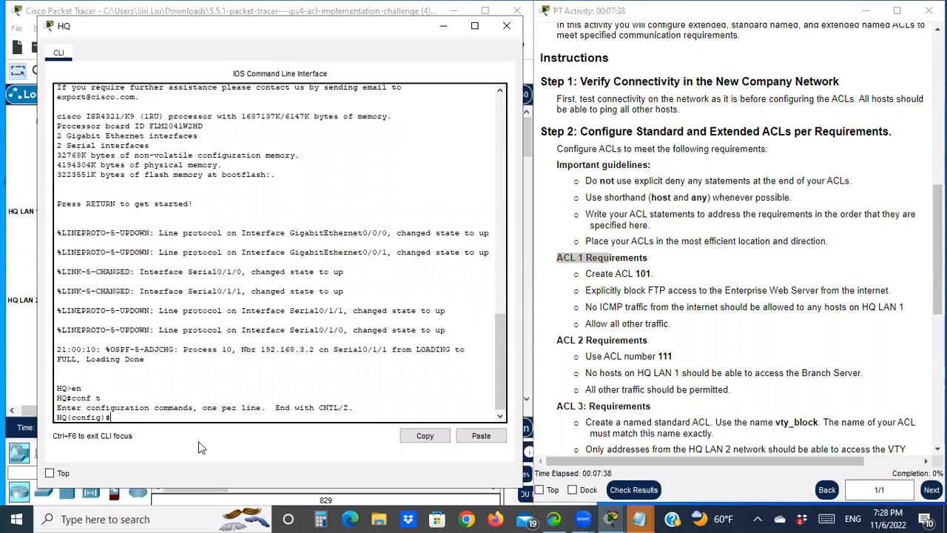
{"action": "left_click_drag", "start_coordinate": [599, 273], "coordinate": [653, 274]}
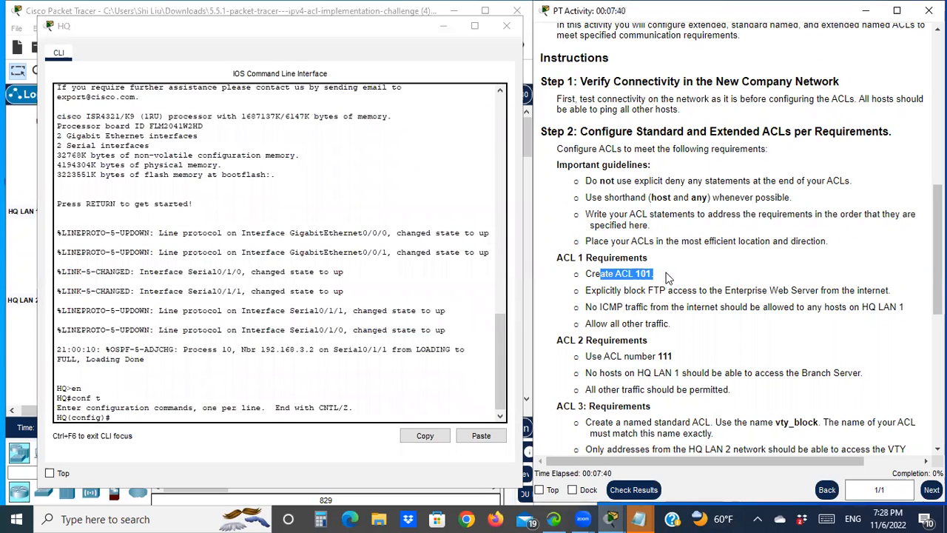
{"action": "left_click", "coordinate": [199, 417]}
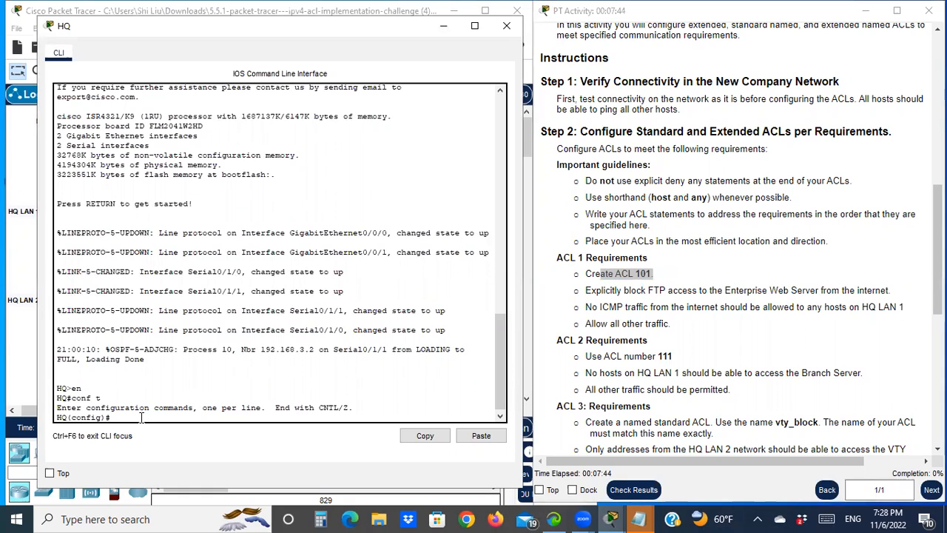
- Add an ACL 101 entry denying TCP from any source to host 192.168.1.70 eq ftp
{"action": "type", "text": "cc"}
{"action": "key", "text": "Tab"}
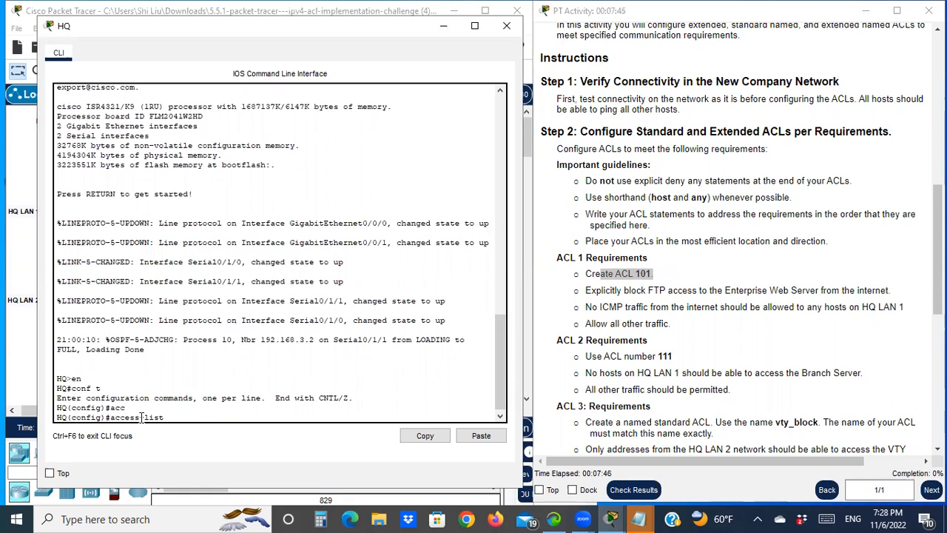
{"action": "type", "text": "101 ?"}
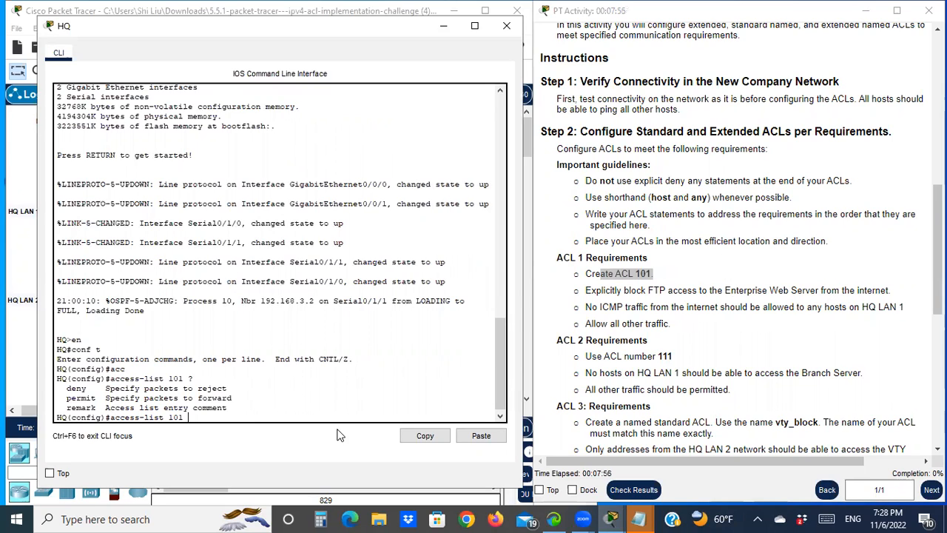
{"action": "type", "text": "deny "}
{"action": "type", "text": "?"}
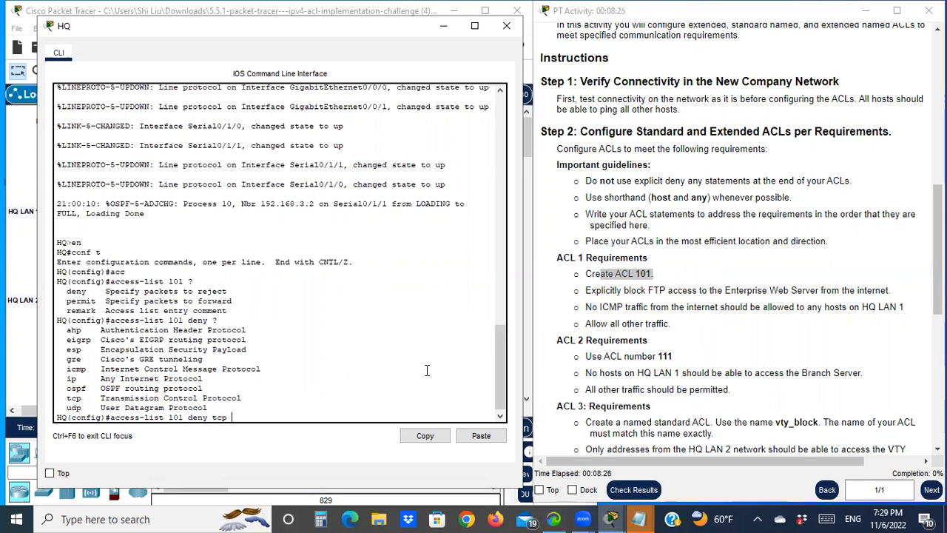
{"action": "type", "text": "?"}
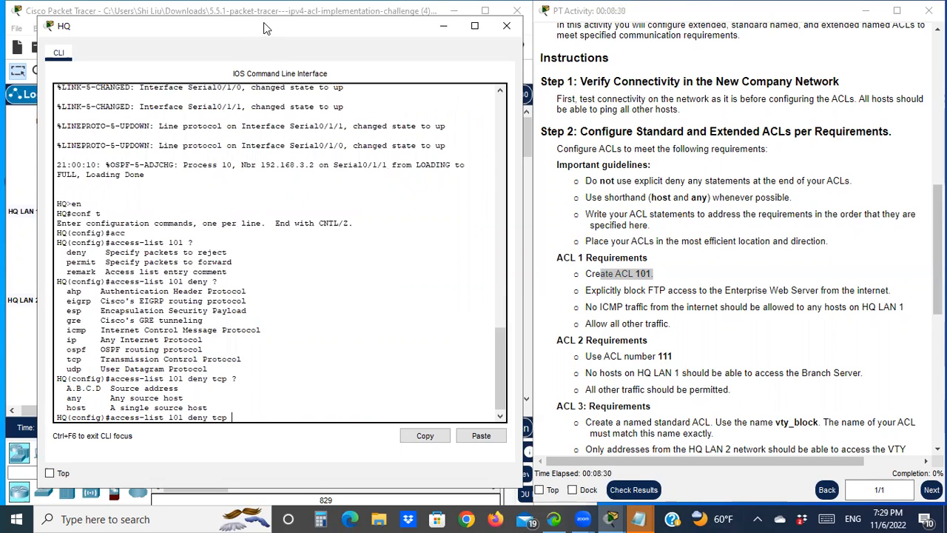
{"action": "left_click_drag", "start_coordinate": [264, 22], "coordinate": [710, 88]}
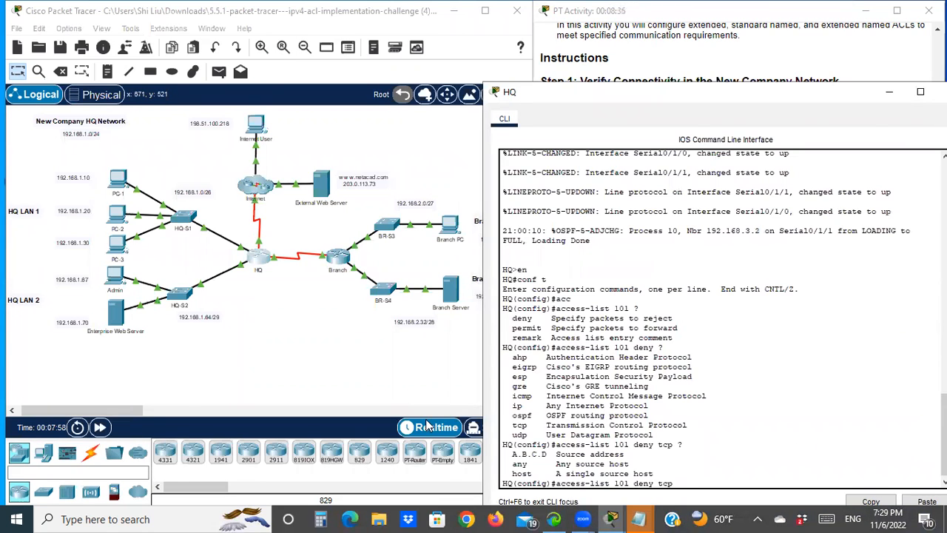
{"action": "type", "text": "any"}
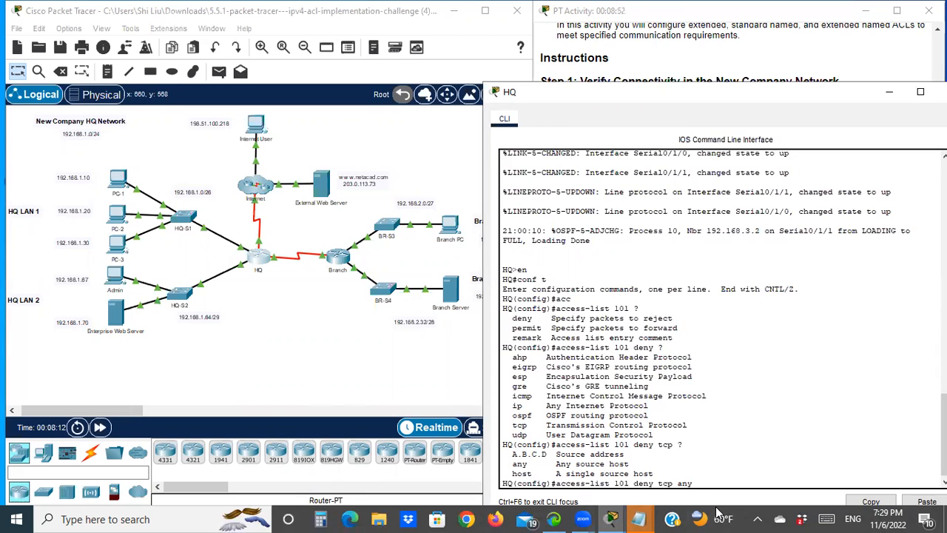
{"action": "type", "text": "host 192.168.1.70 eq ?"}
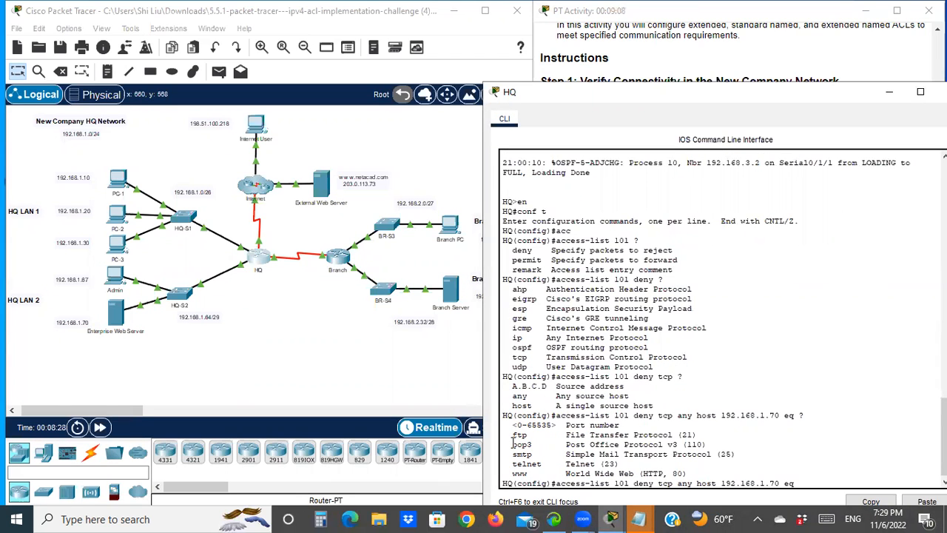
{"action": "type", "text": "ftp"}
{"action": "key", "text": "Return"}
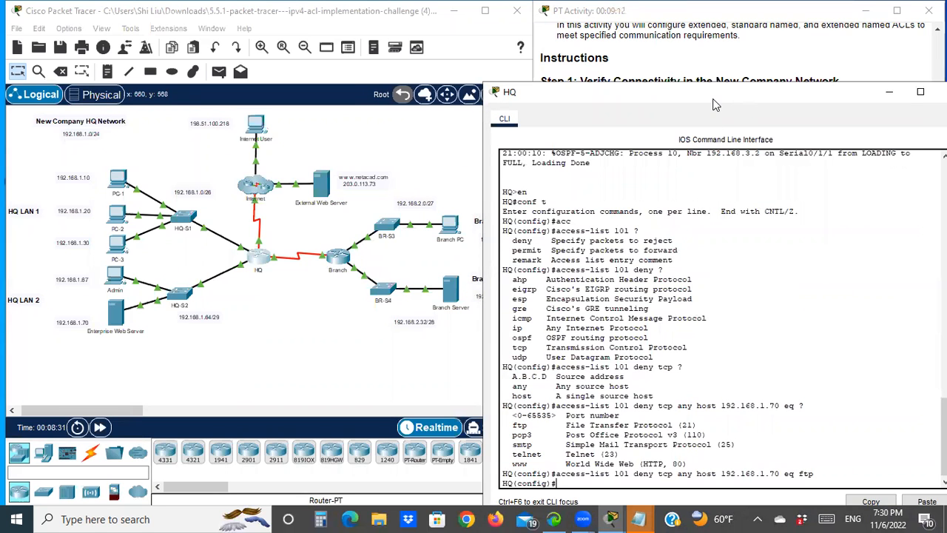
- Add an ACL 101 entry denying ICMP from any source to the HQ LAN 1 network 192.168.1.0 with wildcard 0.0.0.63
{"action": "left_click_drag", "start_coordinate": [714, 104], "coordinate": [235, 51]}
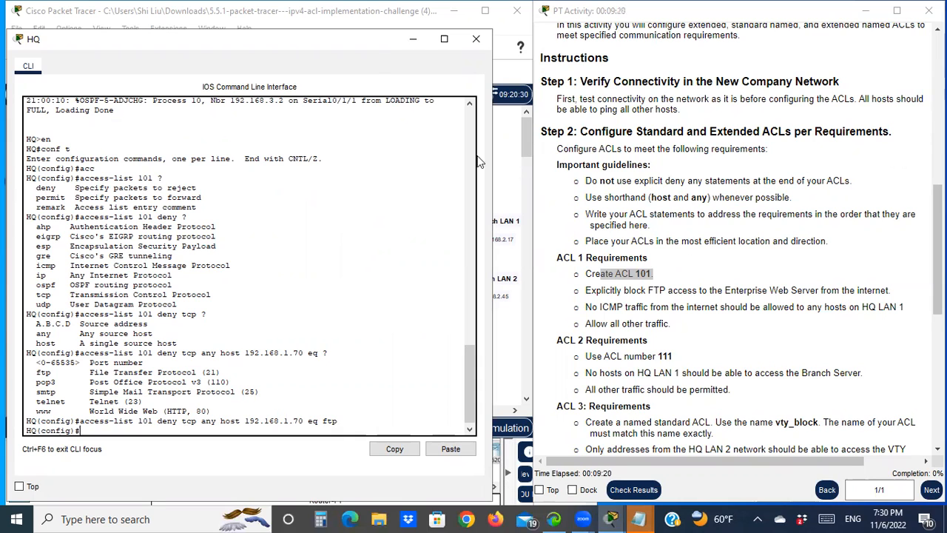
{"action": "left_click_drag", "start_coordinate": [363, 48], "coordinate": [639, 389]}
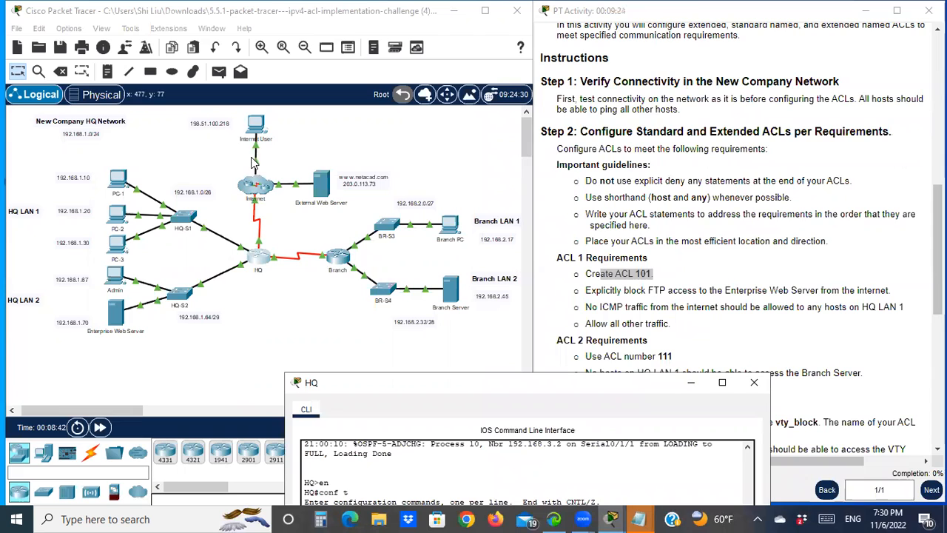
{"action": "left_click_drag", "start_coordinate": [19, 177], "coordinate": [197, 257]}
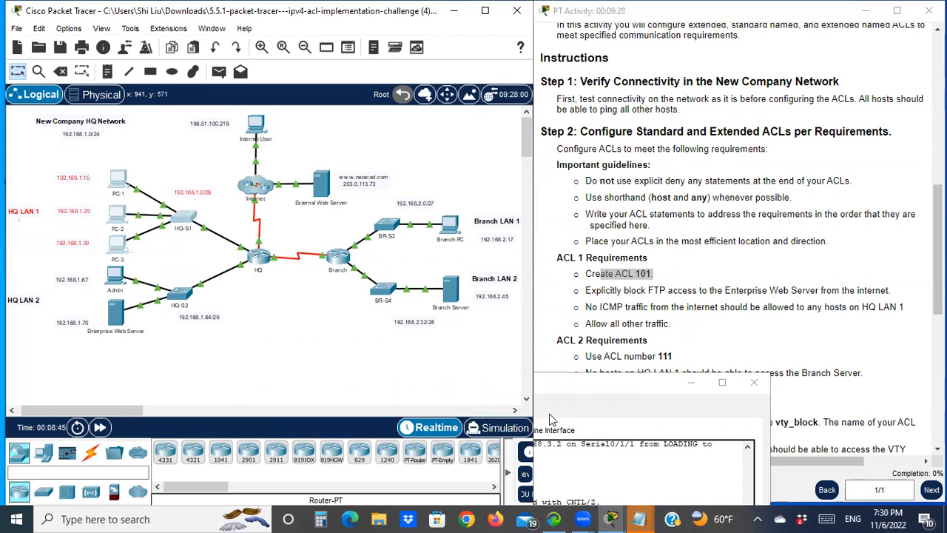
{"action": "left_click", "coordinate": [607, 380]}
{"action": "left_click_drag", "start_coordinate": [596, 382], "coordinate": [357, 27]}
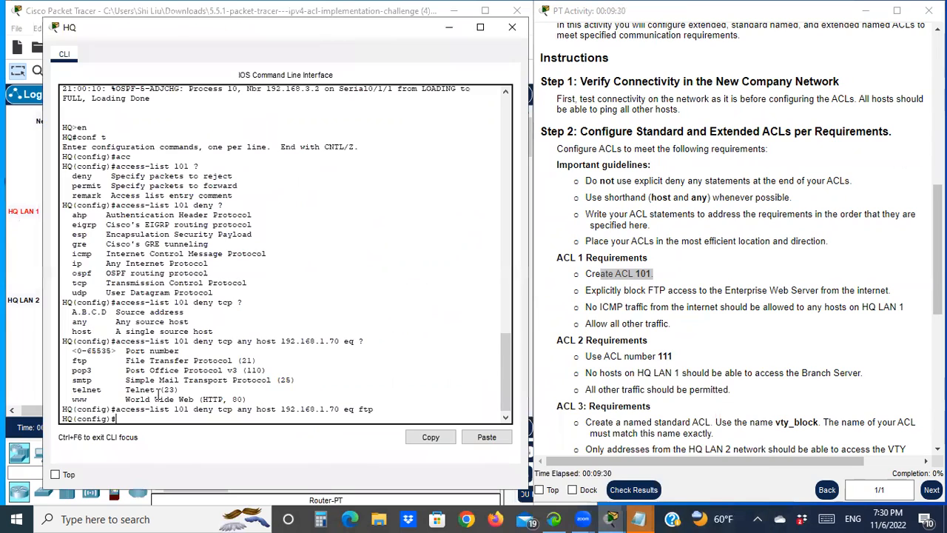
{"action": "type", "text": "acc"}
{"action": "key", "text": "Tab"}
{"action": "type", "text": "101 deny icmp any"}
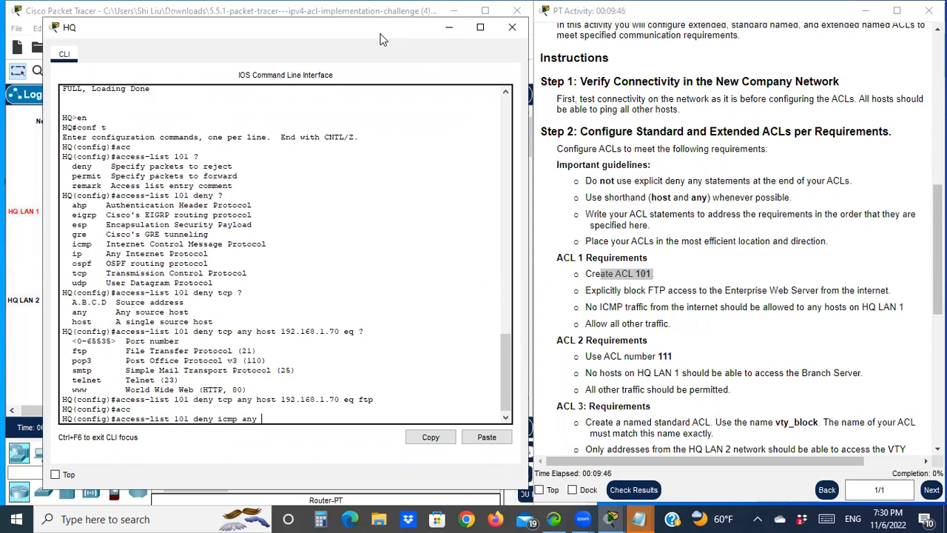
{"action": "left_click_drag", "start_coordinate": [380, 39], "coordinate": [772, 53]}
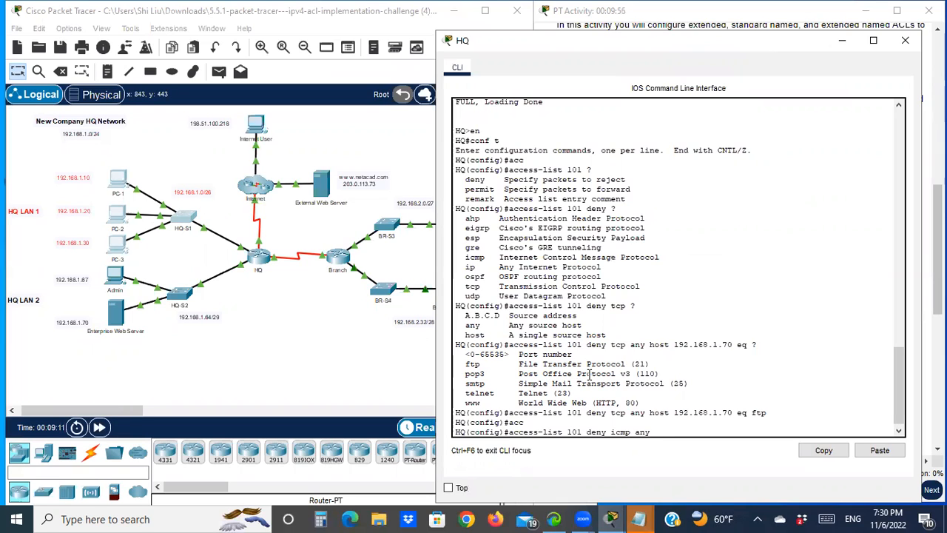
{"action": "type", "text": "192"}
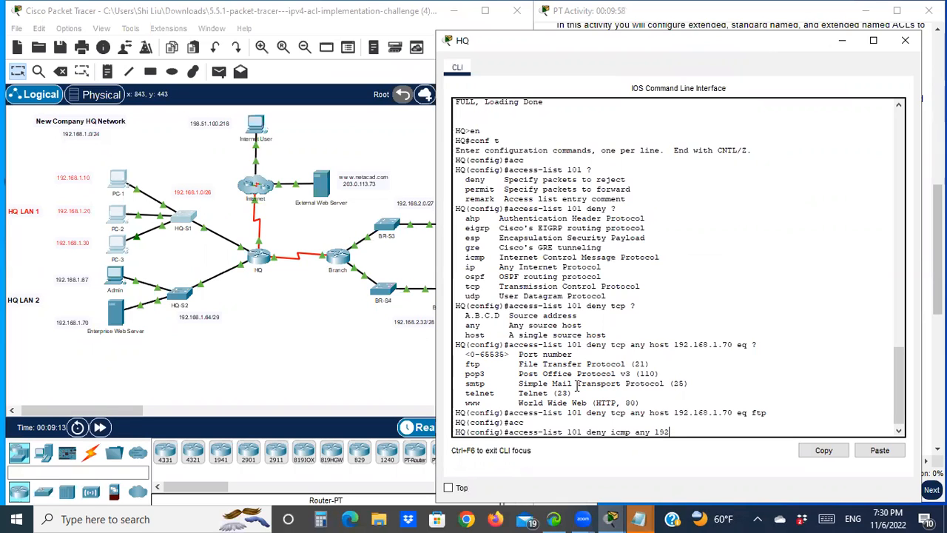
{"action": "type", "text": ".168.1.0"}
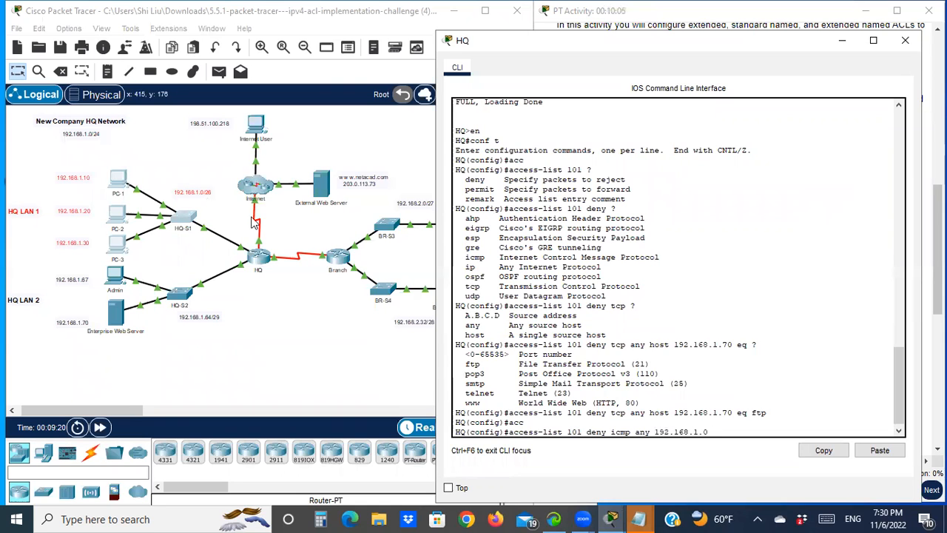
{"action": "left_click", "coordinate": [634, 518]}
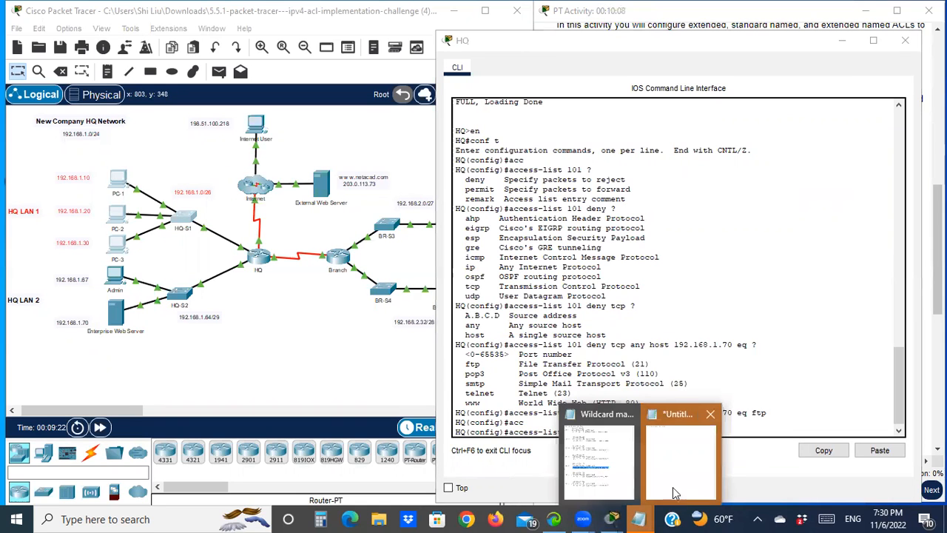
{"action": "left_click", "coordinate": [601, 491]}
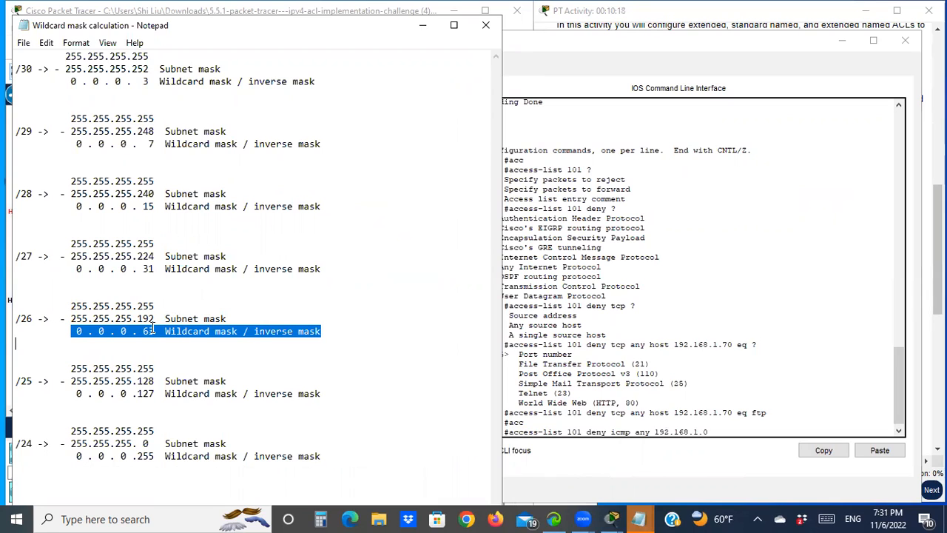
{"action": "left_click_drag", "start_coordinate": [82, 318], "coordinate": [233, 318]}
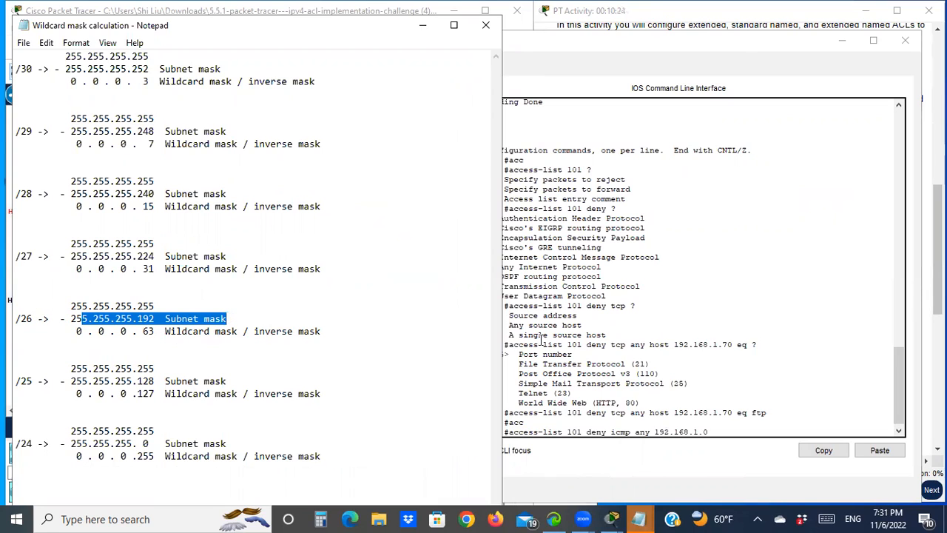
{"action": "left_click_drag", "start_coordinate": [138, 331], "coordinate": [184, 331]}
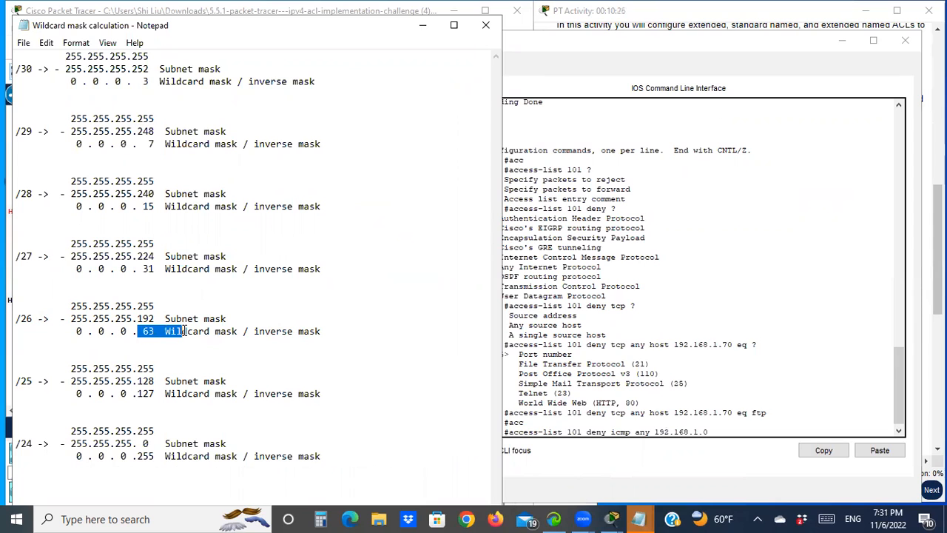
{"action": "left_click", "coordinate": [422, 25]}
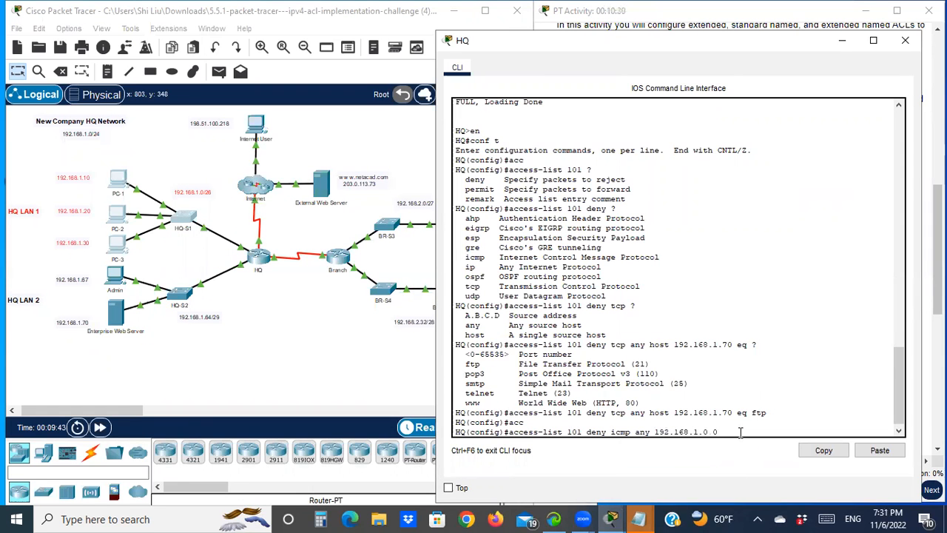
{"action": "type", "text": "0"}
{"action": "key", "text": "Return"}
{"action": "type", "text": "0"}
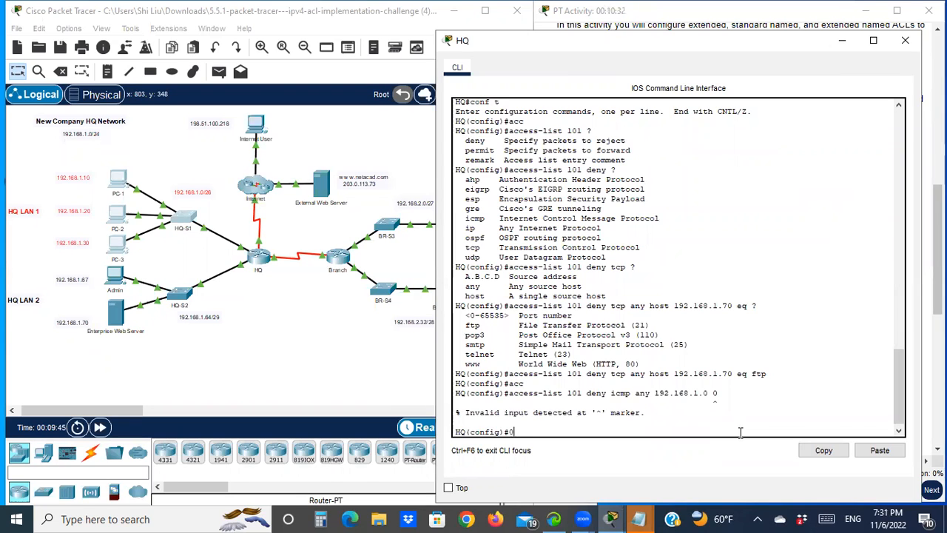
{"action": "key", "text": "Up"}
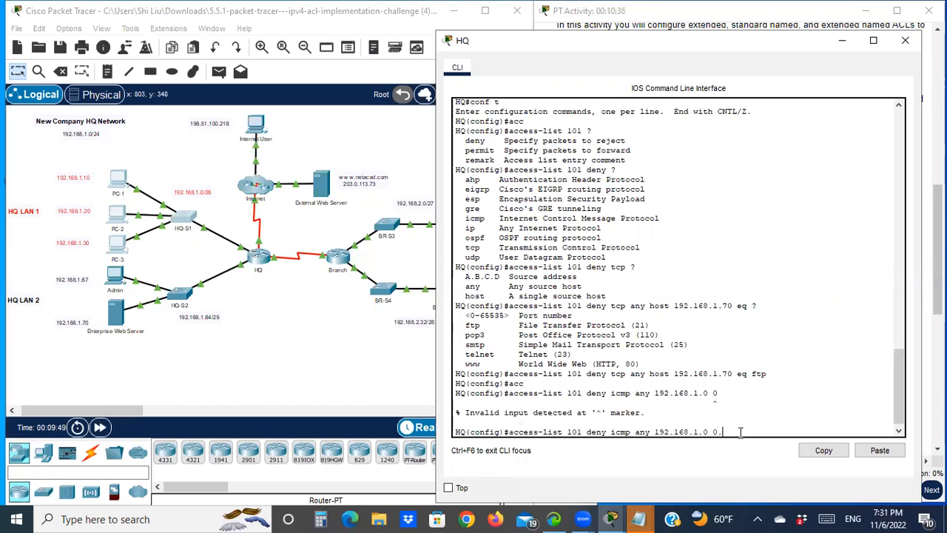
{"action": "type", "text": ".0.0.63"}
{"action": "key", "text": "Return"}
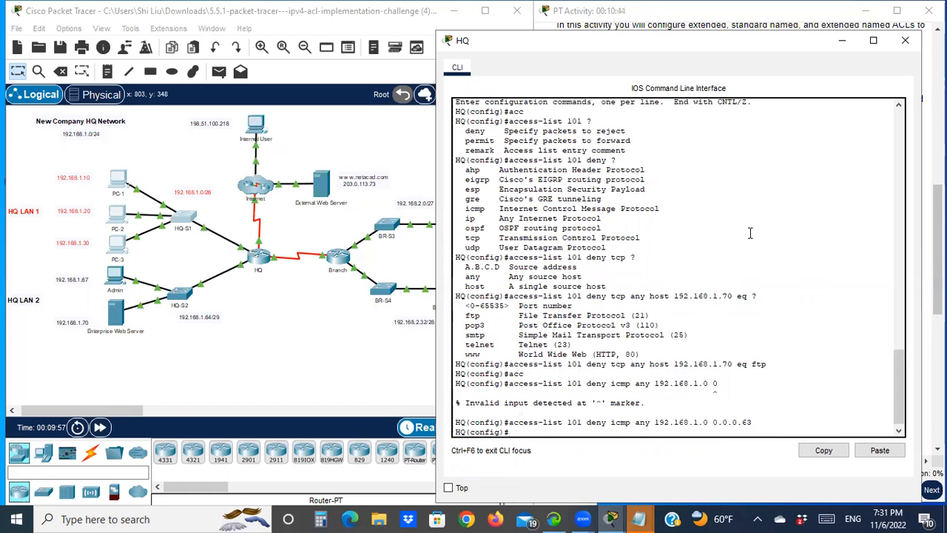
- Add an ACL 101 entry permitting IP traffic from any source to any destination
{"action": "left_click_drag", "start_coordinate": [682, 48], "coordinate": [278, 36]}
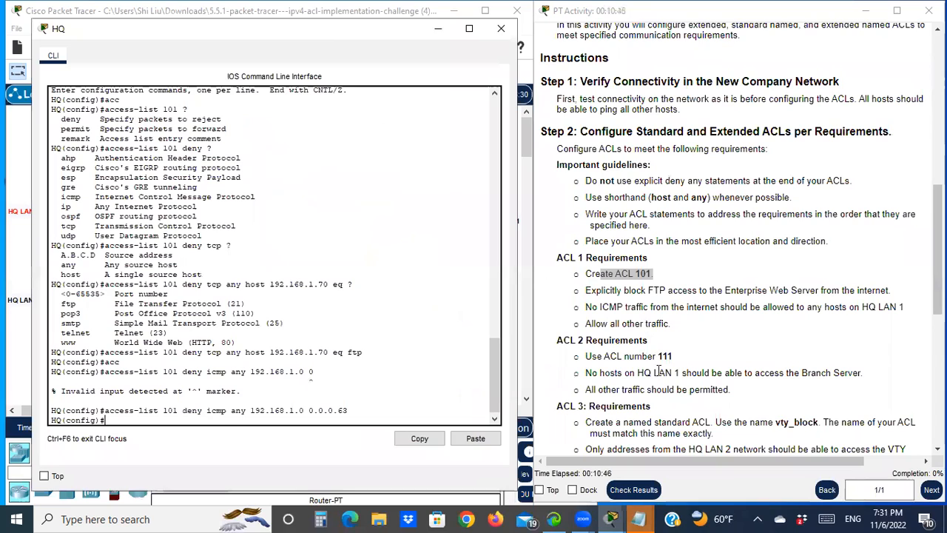
{"action": "left_click_drag", "start_coordinate": [585, 324], "coordinate": [658, 323]}
{"action": "scroll", "coordinate": [272, 363], "scroll_direction": "down", "scroll_amount": 1}
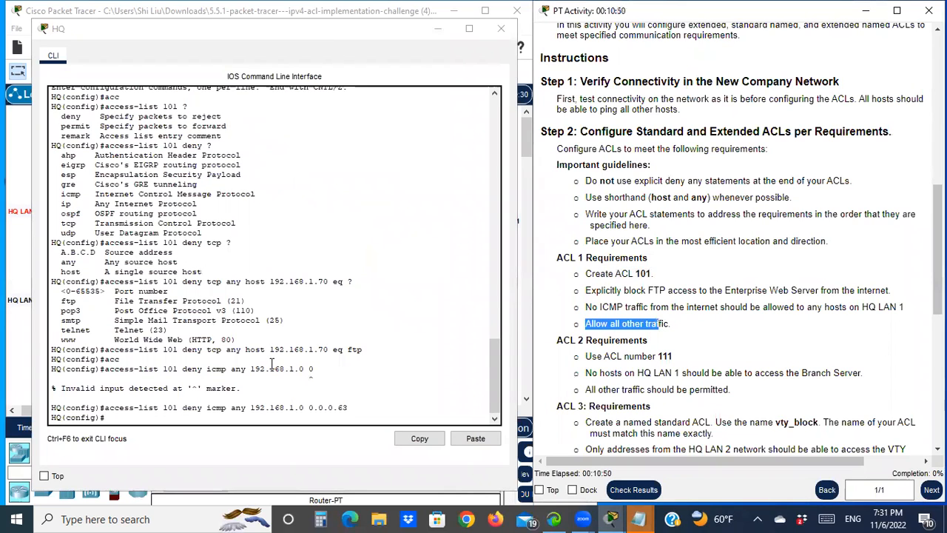
{"action": "left_click", "coordinate": [160, 396]}
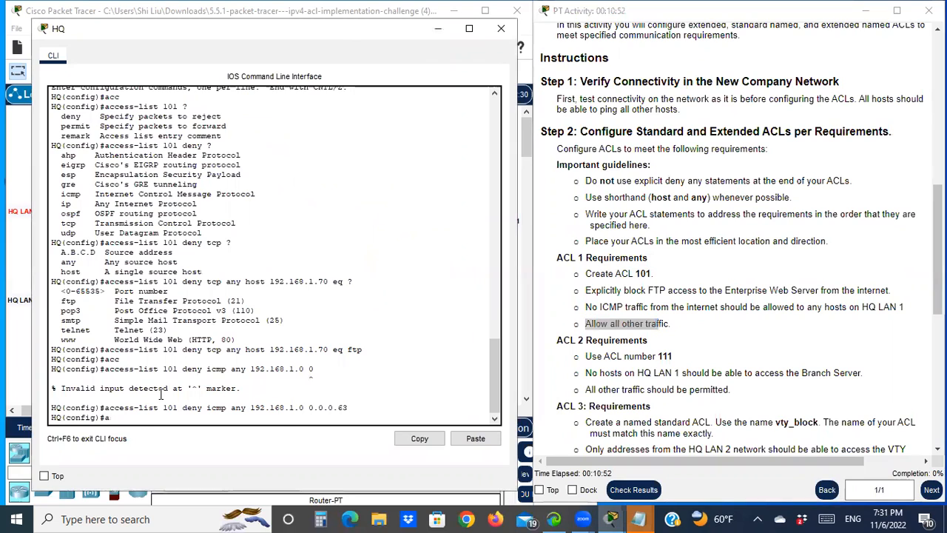
{"action": "type", "text": "acc"}
{"action": "key", "text": "Tab"}
{"action": "type", "text": "101 permit ip"}
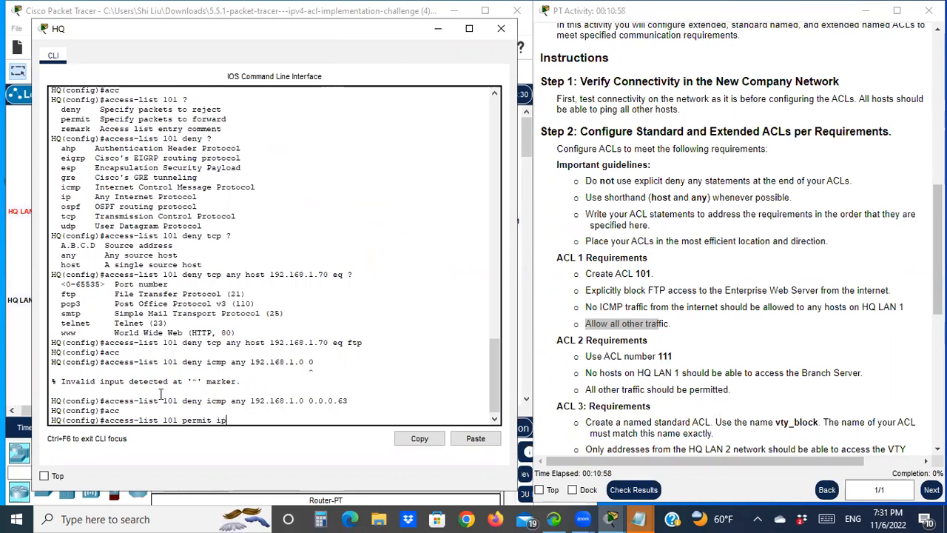
{"action": "type", "text": " any any"}
{"action": "key", "text": "Return"}
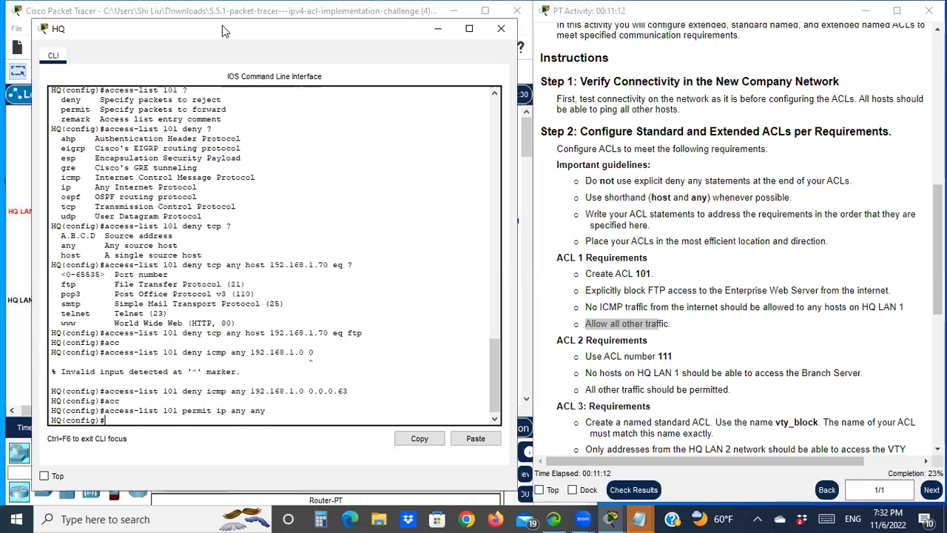
- Toggle the port labels in the logical workspace to identify the HQ router's interface toward the Internet
{"action": "left_click_drag", "start_coordinate": [261, 48], "coordinate": [741, 82]}
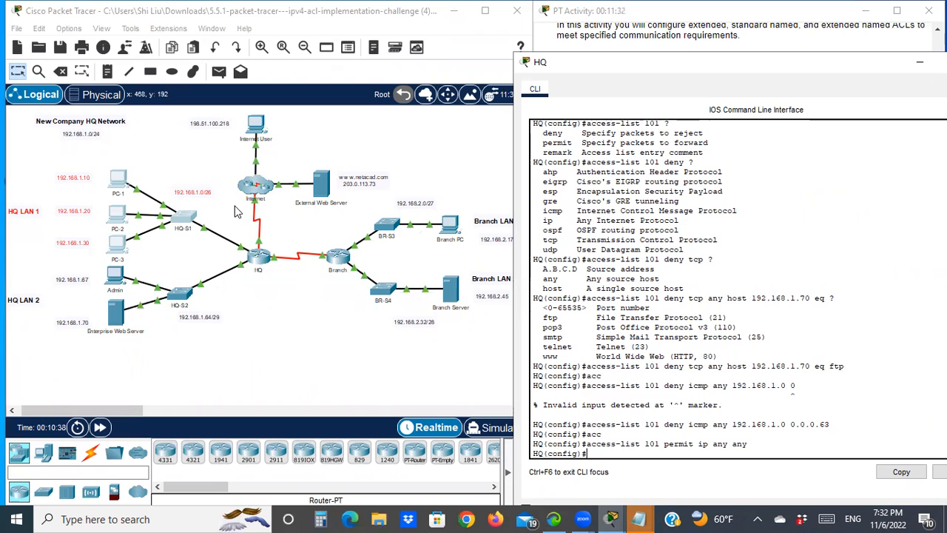
{"action": "left_click", "coordinate": [261, 236]}
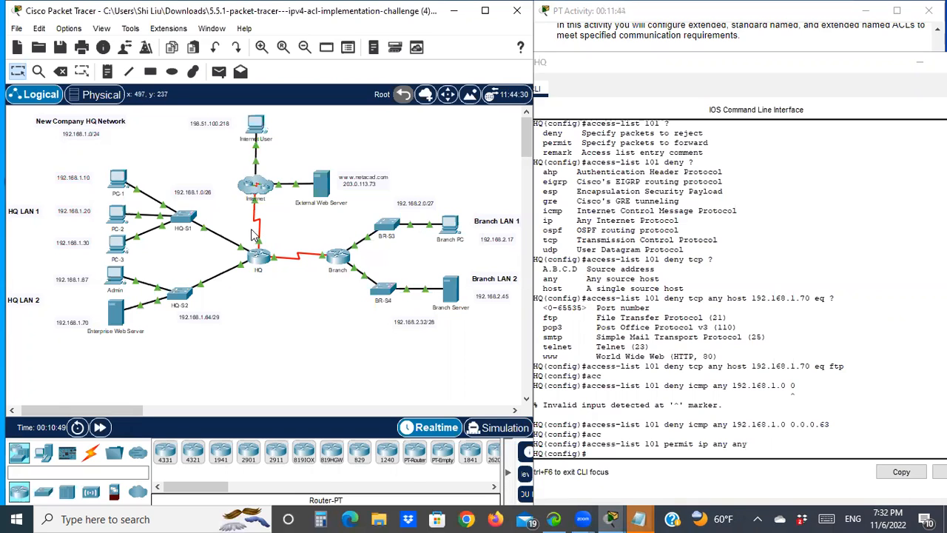
{"action": "left_click", "coordinate": [69, 28]}
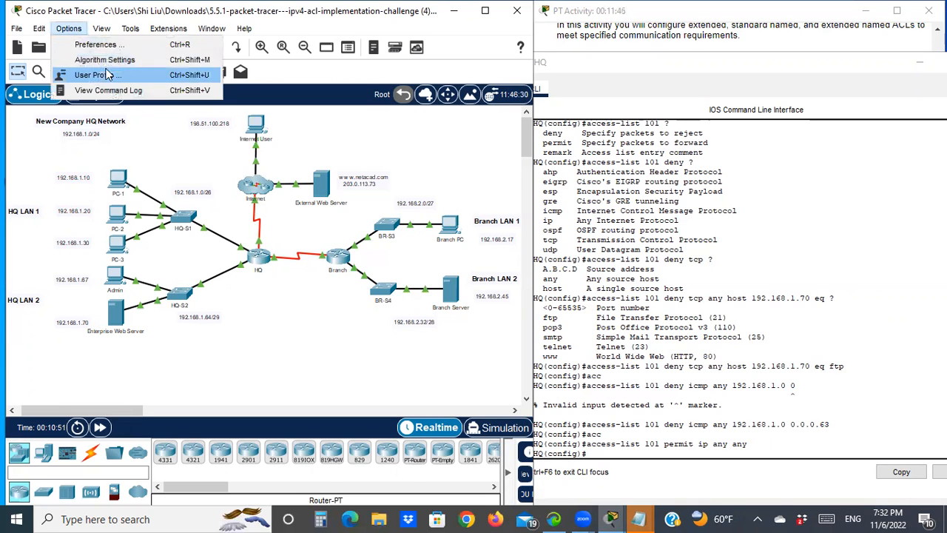
{"action": "left_click", "coordinate": [106, 48]}
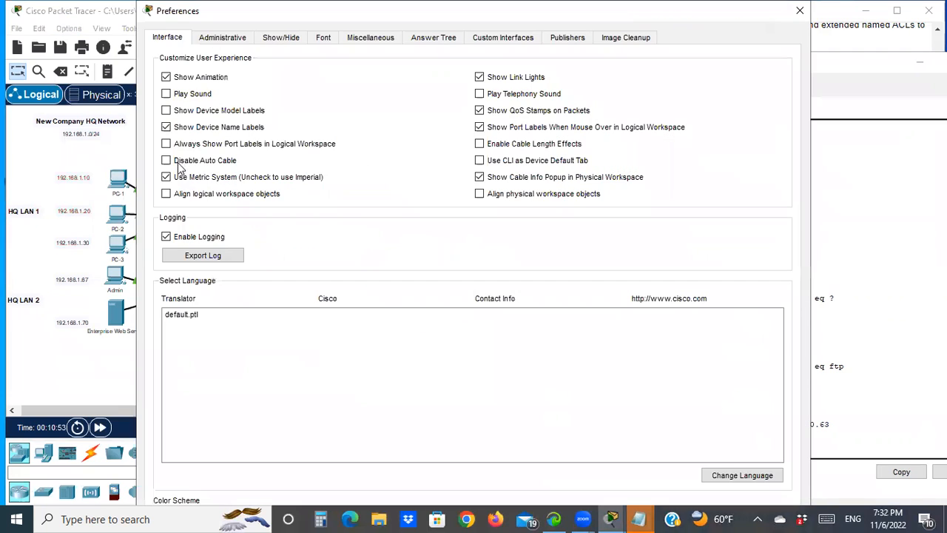
{"action": "left_click", "coordinate": [800, 10]}
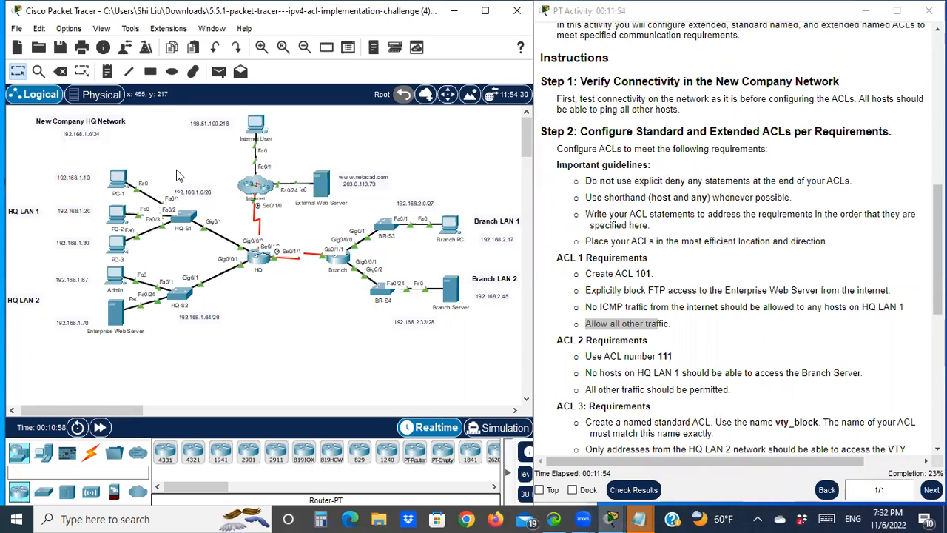
{"action": "left_click", "coordinate": [66, 29]}
{"action": "left_click", "coordinate": [89, 44]}
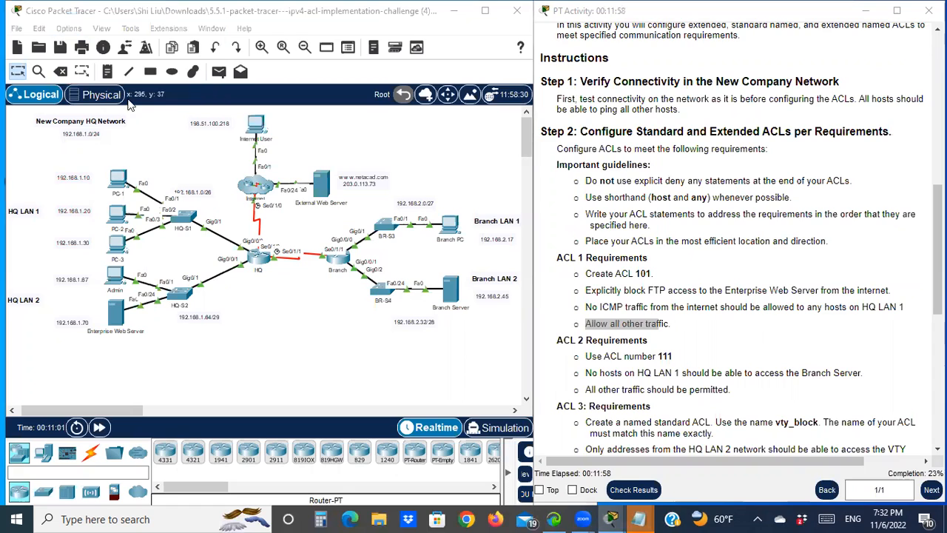
{"action": "left_click", "coordinate": [181, 143]}
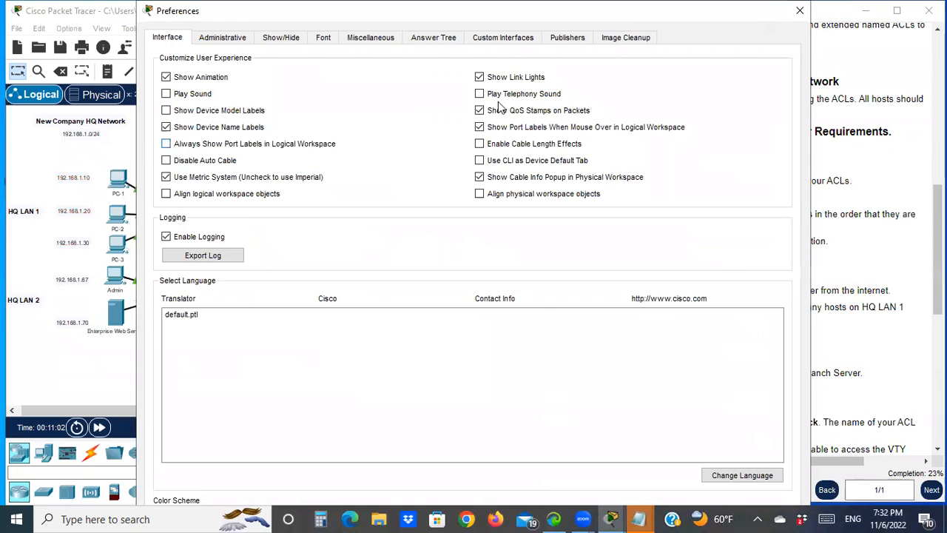
{"action": "left_click", "coordinate": [800, 11]}
- Apply ACL 101 inbound on the HQ router's Serial0/1/0 interface
{"action": "left_click", "coordinate": [259, 257]}
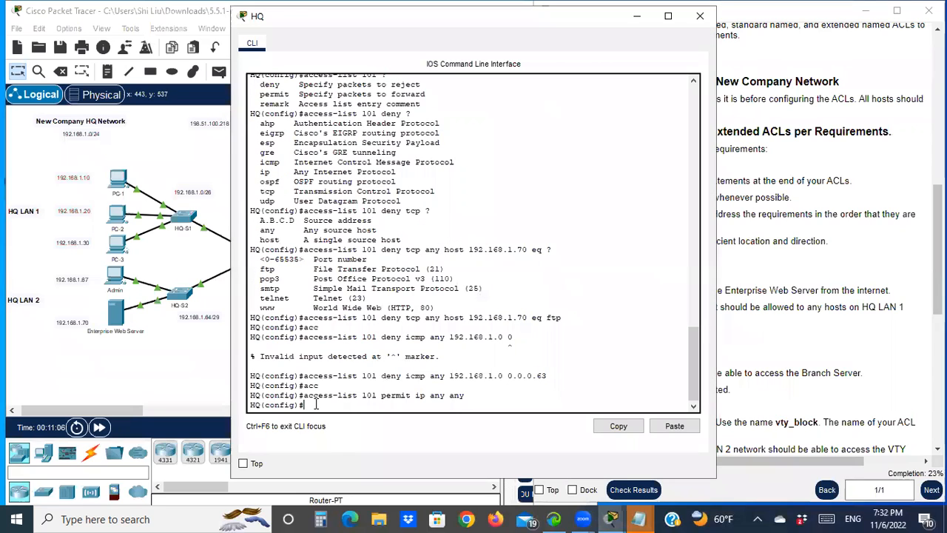
{"action": "type", "text": "int s0/1/0"}
{"action": "key", "text": "Return"}
{"action": "type", "text": "ip acc"}
{"action": "key", "text": "Tab"}
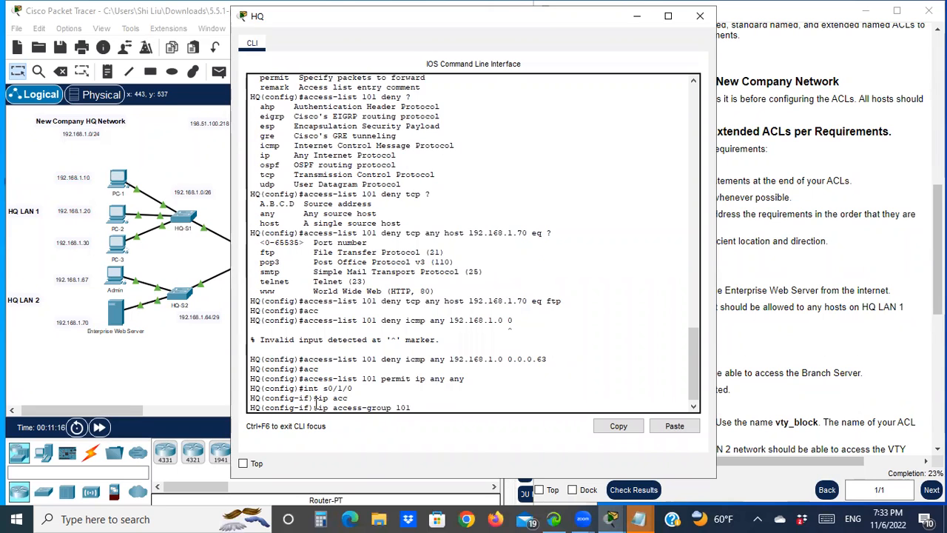
{"action": "type", "text": "in"}
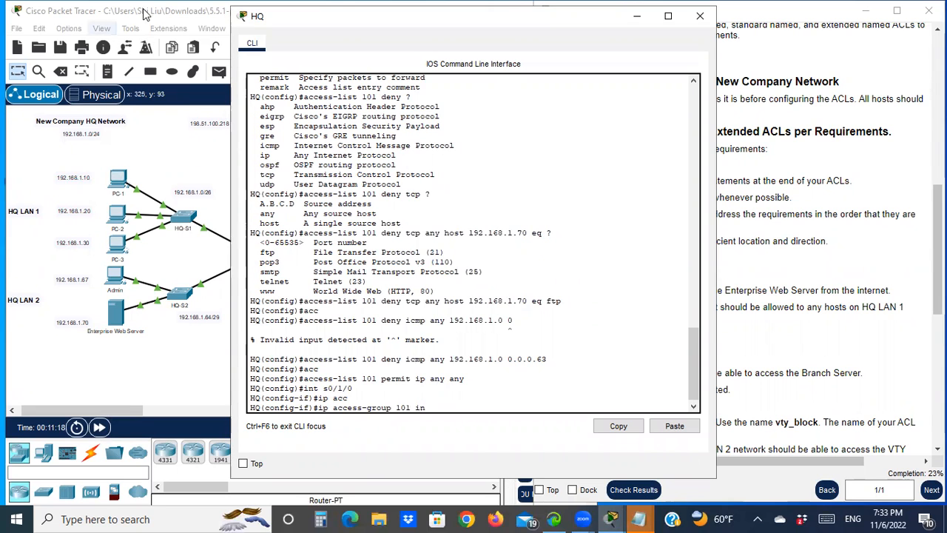
{"action": "left_click_drag", "start_coordinate": [406, 21], "coordinate": [601, 16]}
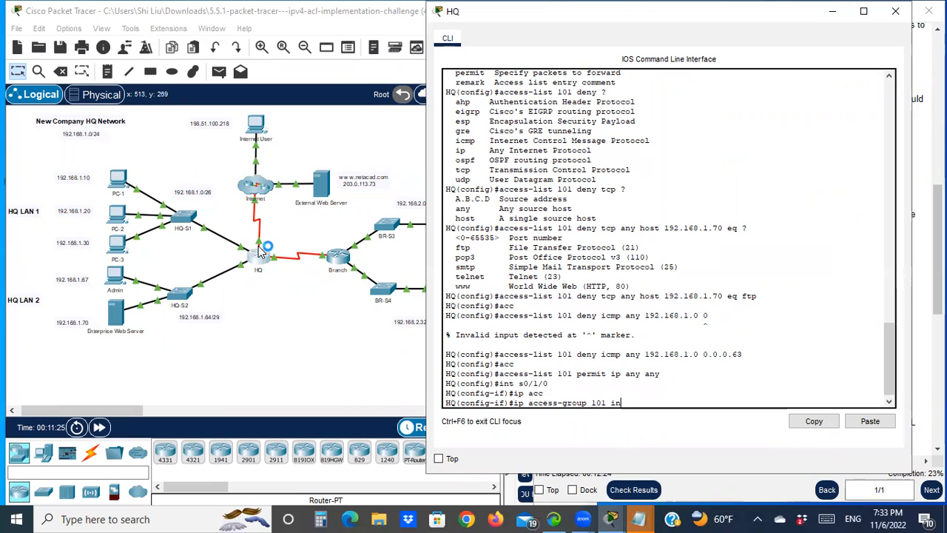
{"action": "key", "text": "Return"}
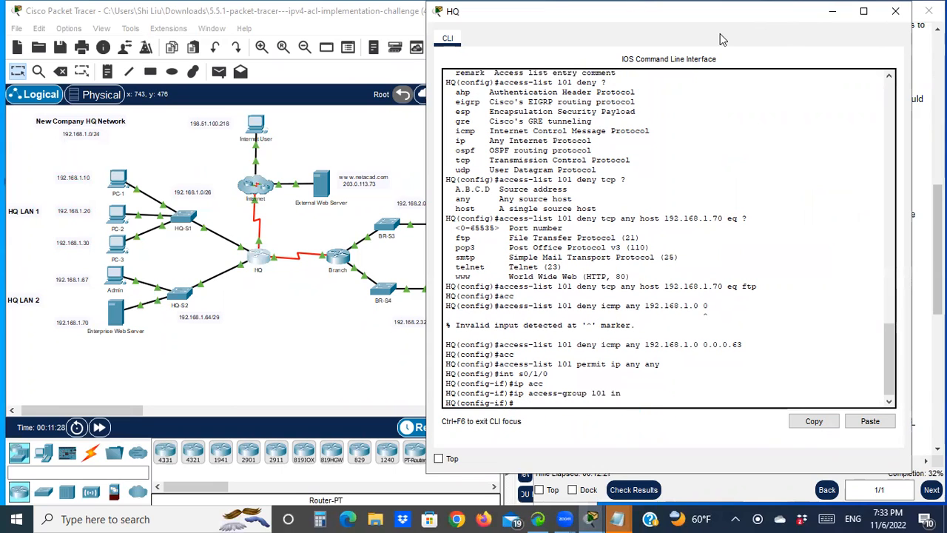
- Read the ACL 2 requirements in the activity instructions
{"action": "left_click_drag", "start_coordinate": [720, 34], "coordinate": [312, 101]}
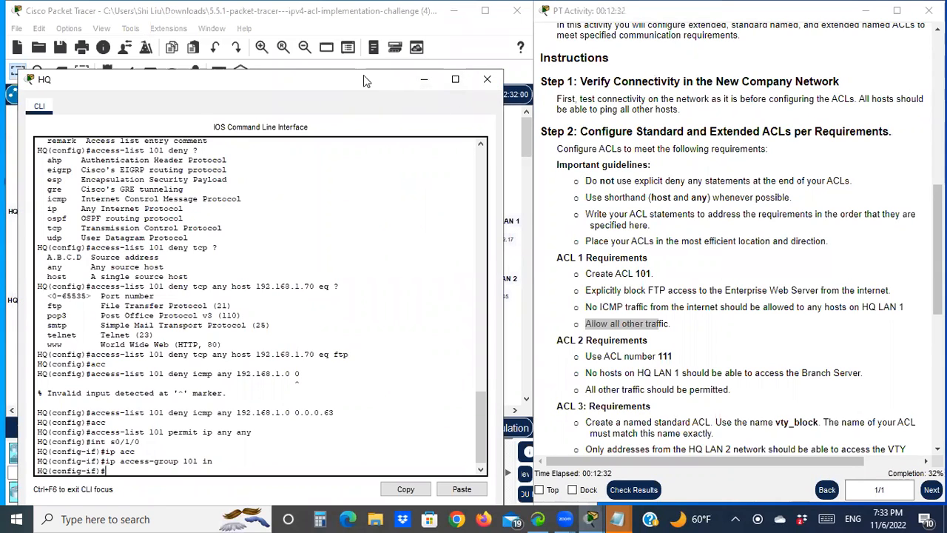
{"action": "left_click_drag", "start_coordinate": [364, 75], "coordinate": [378, 11]}
{"action": "left_click_drag", "start_coordinate": [564, 340], "coordinate": [703, 356]}
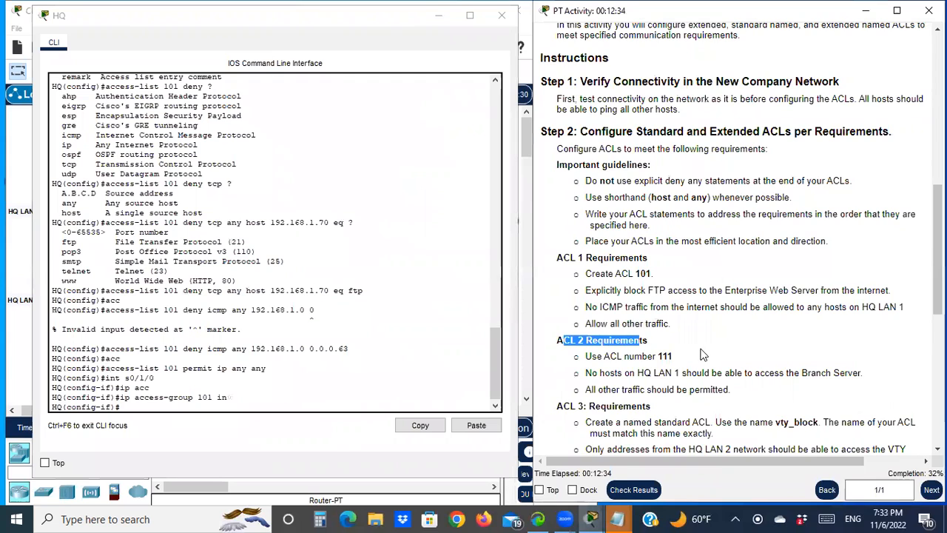
- Examine the HQ LAN 1 hosts and their addresses in the topology against the ACL 2 requirements
{"action": "scroll", "coordinate": [703, 355], "scroll_direction": "down", "scroll_amount": 1}
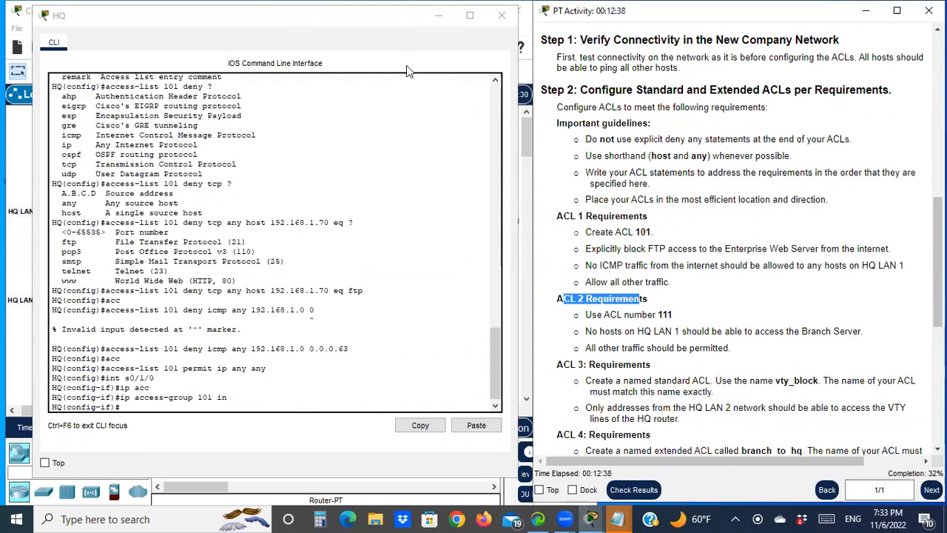
{"action": "left_click", "coordinate": [355, 16]}
{"action": "left_click_drag", "start_coordinate": [359, 30], "coordinate": [285, 392]}
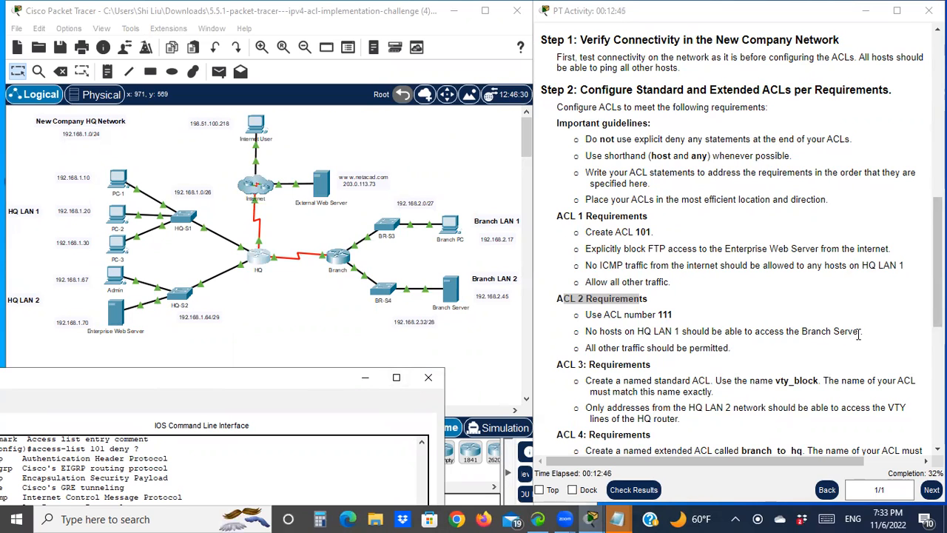
{"action": "left_click", "coordinate": [24, 153]}
{"action": "left_click_drag", "start_coordinate": [24, 152], "coordinate": [207, 261]}
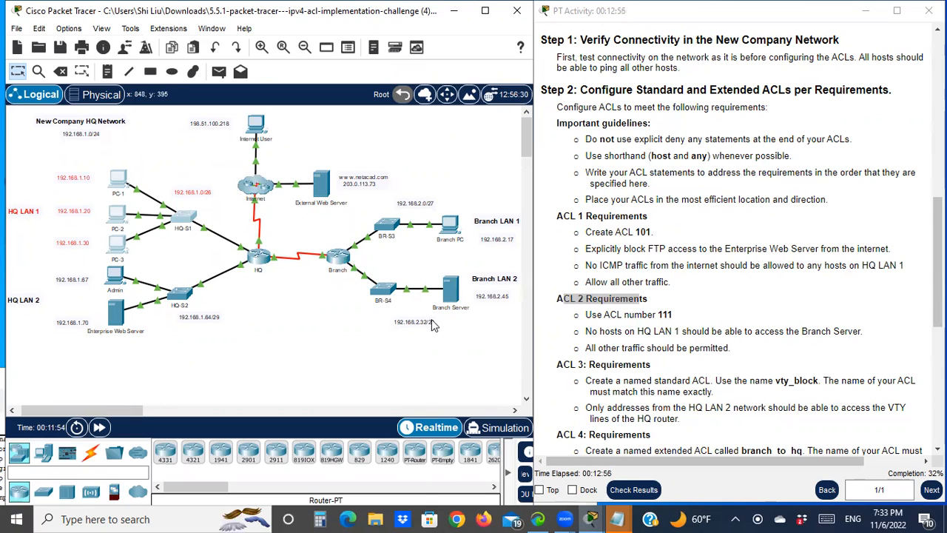
- Open the HQ router's CLI and exit interface configuration mode
{"action": "left_click", "coordinate": [265, 265]}
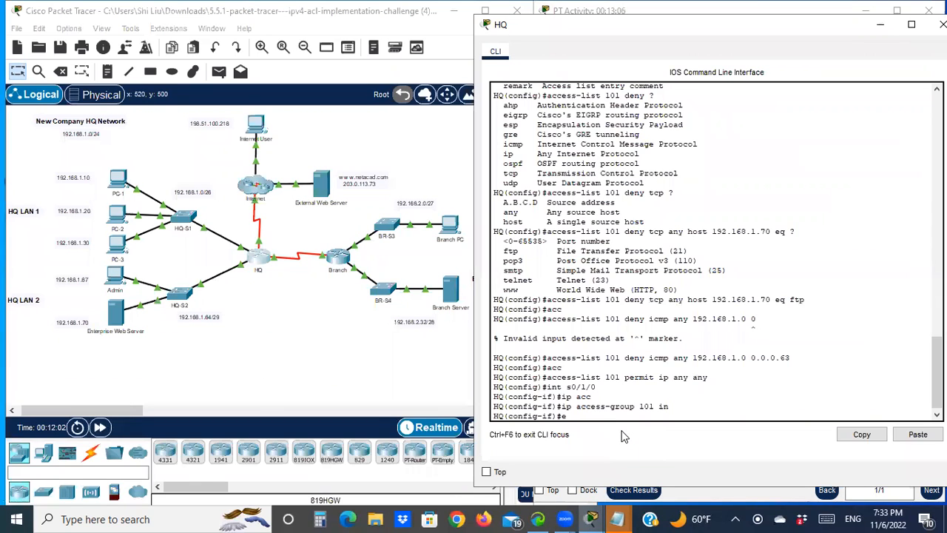
{"action": "key", "text": "Return"}
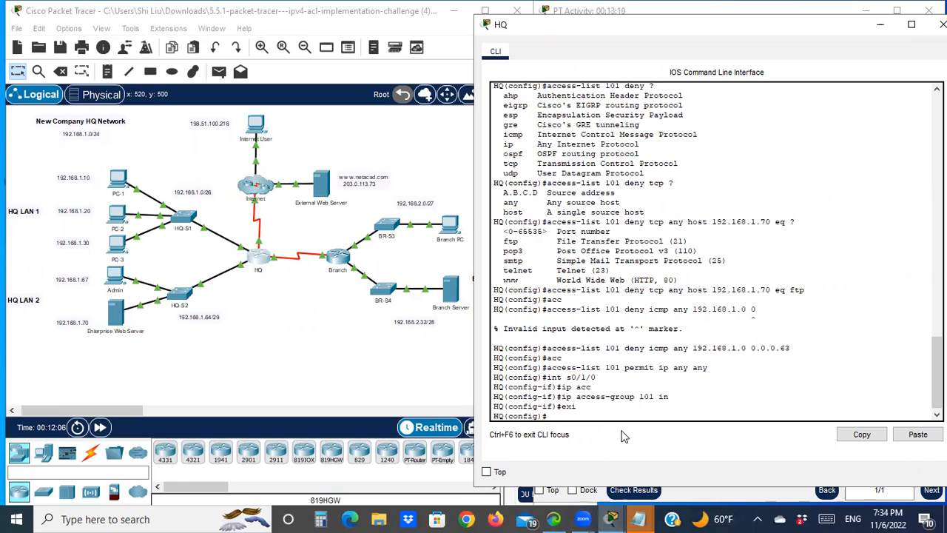
- Add an ACL 111 entry denying IP traffic from any source to host 192.168.2.45
{"action": "type", "text": "acc"}
{"action": "key", "text": "Tab"}
{"action": "type", "text": "111 "}
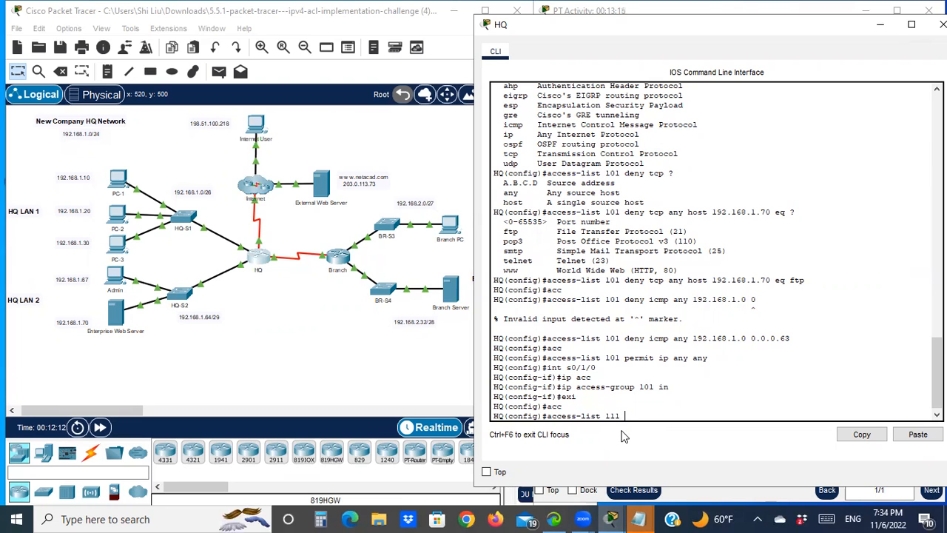
{"action": "type", "text": "?"}
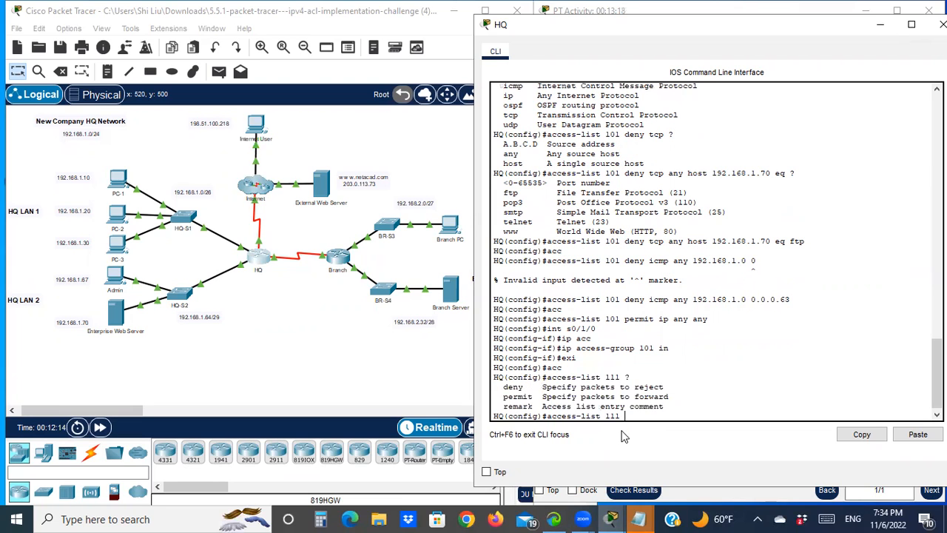
{"action": "type", "text": "deny any"}
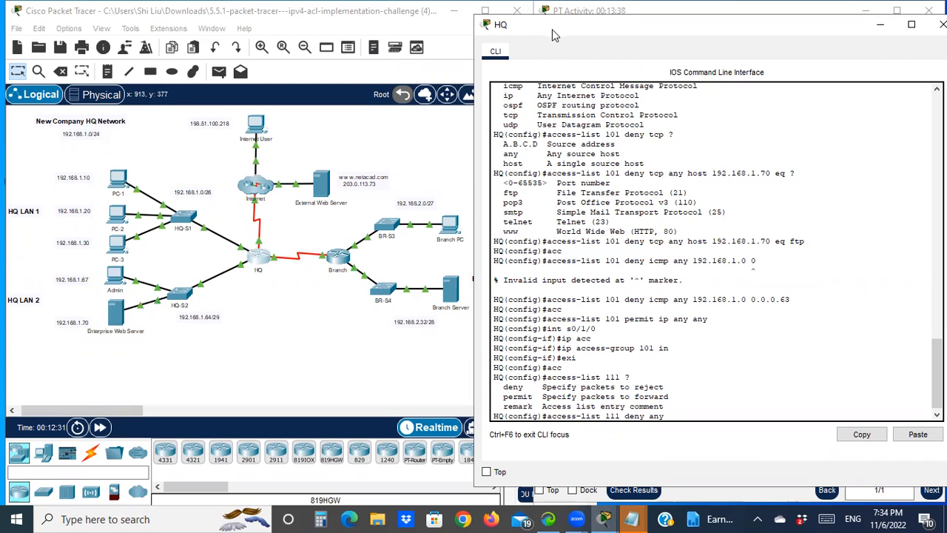
{"action": "left_click_drag", "start_coordinate": [552, 29], "coordinate": [597, 28]}
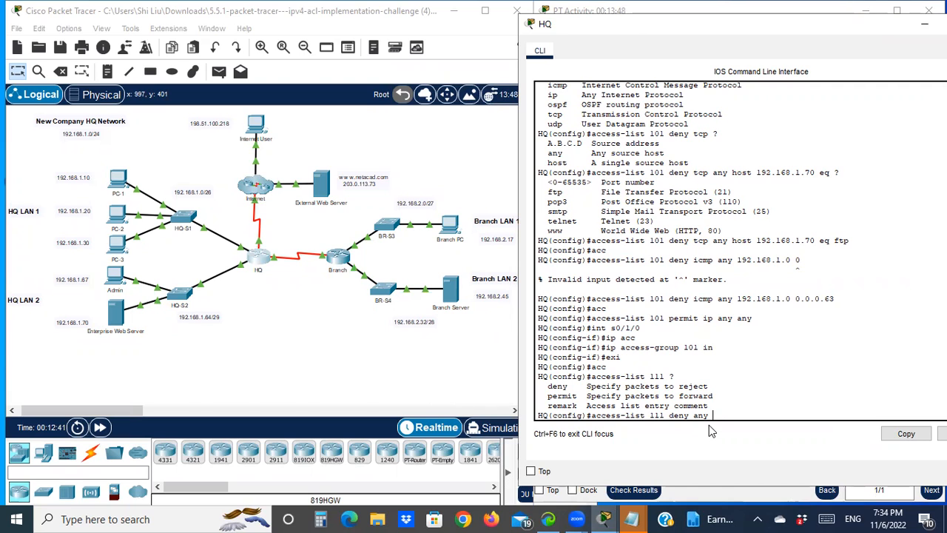
{"action": "type", "text": "192.168."}
{"action": "type", "text": "2.45"}
{"action": "key", "text": "Left"}
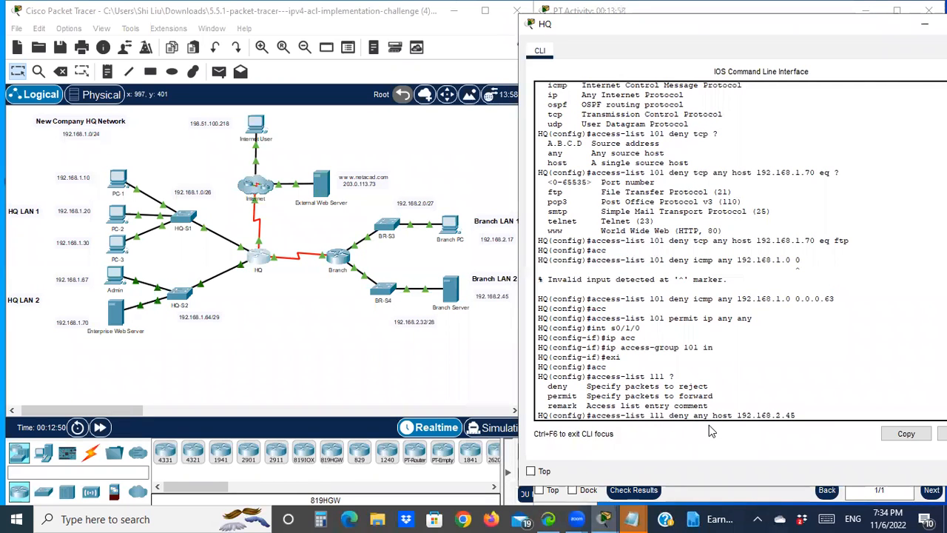
{"action": "type", "text": "ip"}
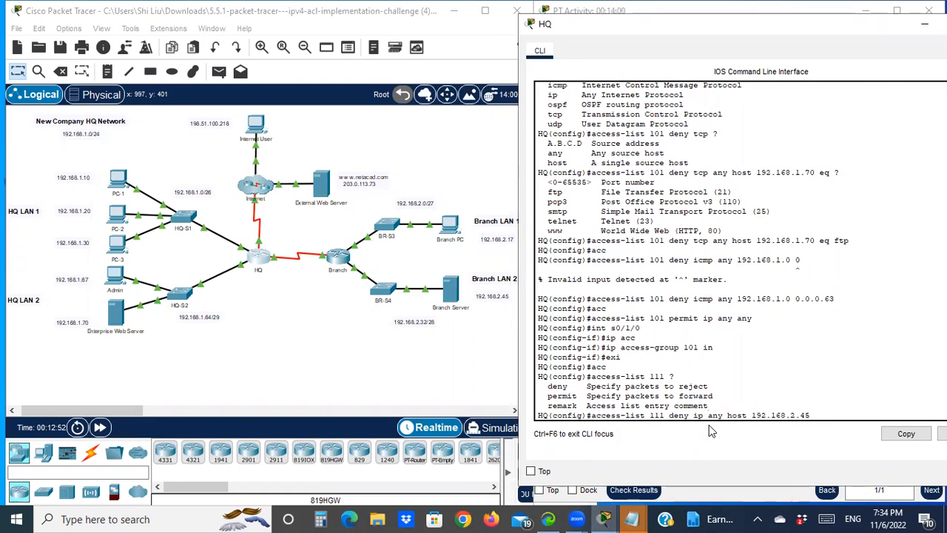
{"action": "key", "text": "Right"}
{"action": "key", "text": "Right"}
{"action": "key", "text": "Right"}
{"action": "key", "text": "Right"}
{"action": "key", "text": "Right"}
{"action": "key", "text": "Right"}
{"action": "key", "text": "Right"}
{"action": "key", "text": "Right"}
{"action": "key", "text": "Return"}
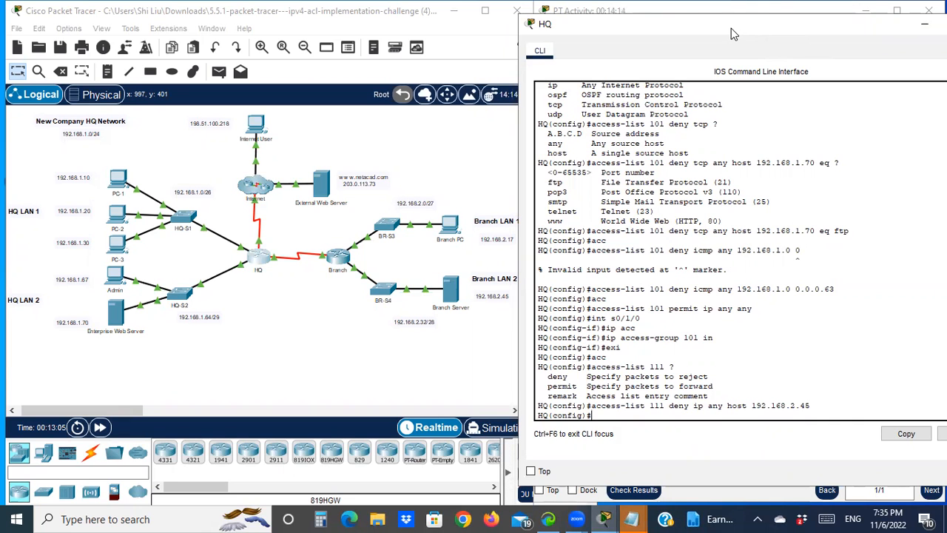
- Add an ACL 111 entry permitting IP traffic from any source to any destination
{"action": "left_click_drag", "start_coordinate": [731, 28], "coordinate": [276, 100]}
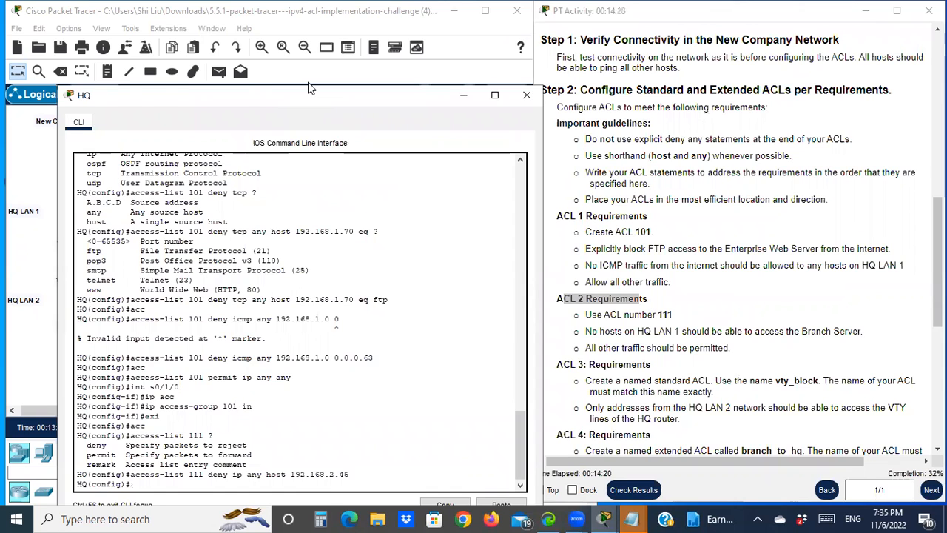
{"action": "left_click_drag", "start_coordinate": [311, 88], "coordinate": [301, 13]}
{"action": "type", "text": "acc"}
{"action": "key", "text": "Tab"}
{"action": "type", "text": "111 per"}
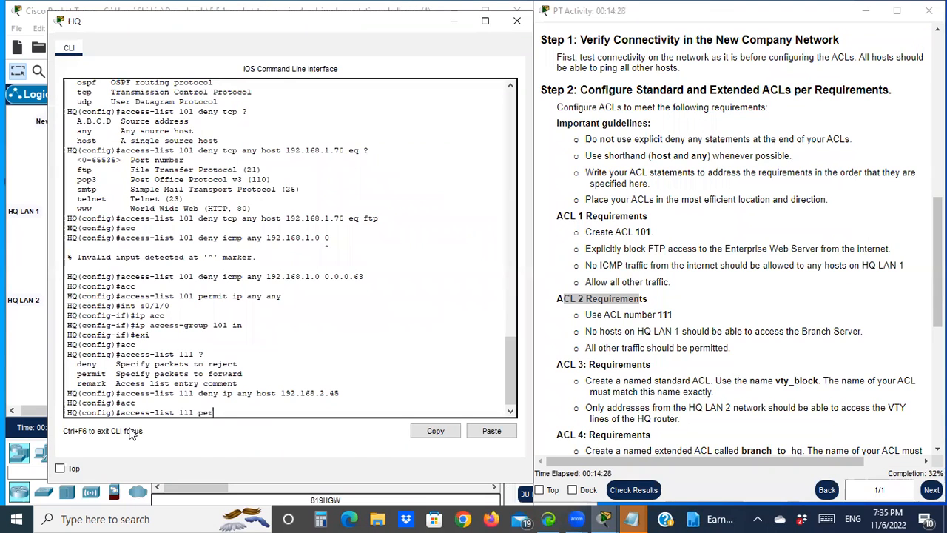
{"action": "type", "text": "mit ip any any"}
{"action": "key", "text": "Return"}
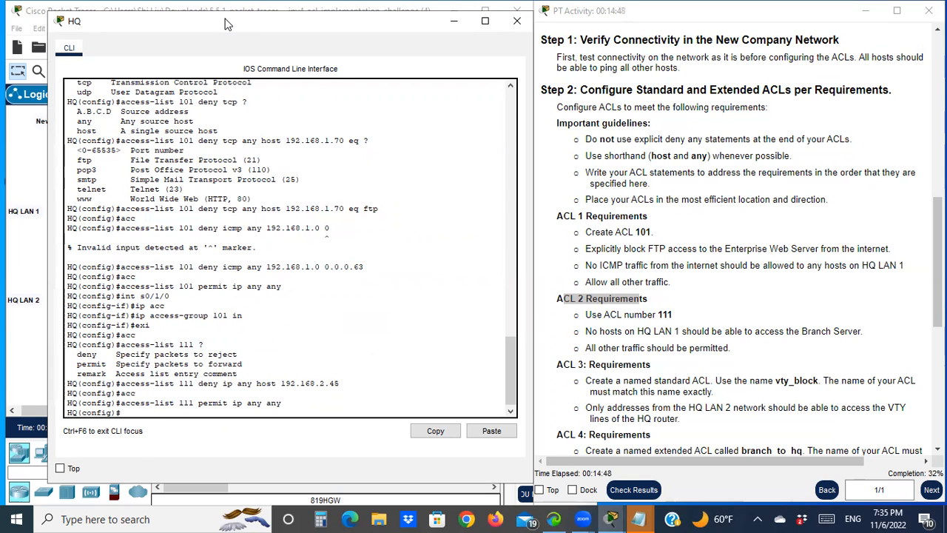
- Toggle the port labels in the logical workspace to identify the HQ router's interface toward HQ LAN 1
{"action": "left_click_drag", "start_coordinate": [227, 25], "coordinate": [695, 107]}
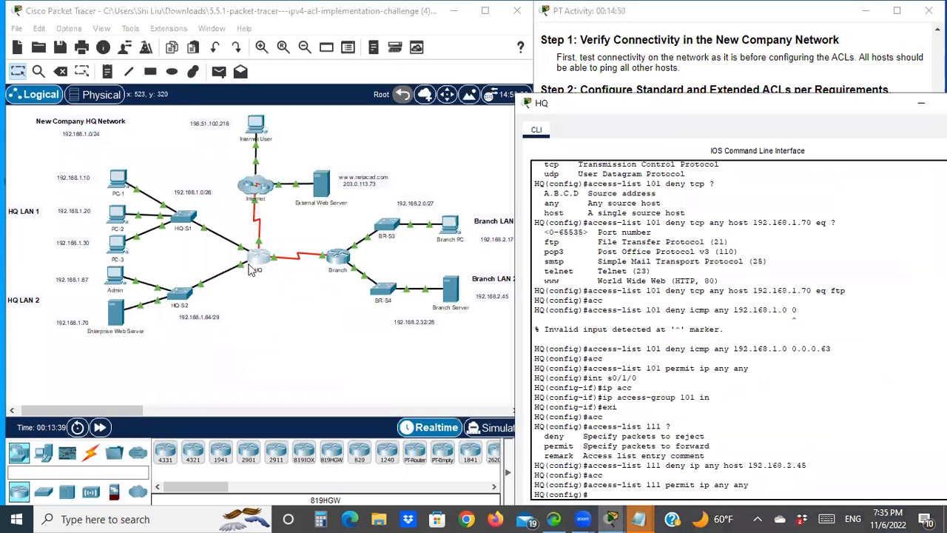
{"action": "left_click", "coordinate": [226, 248]}
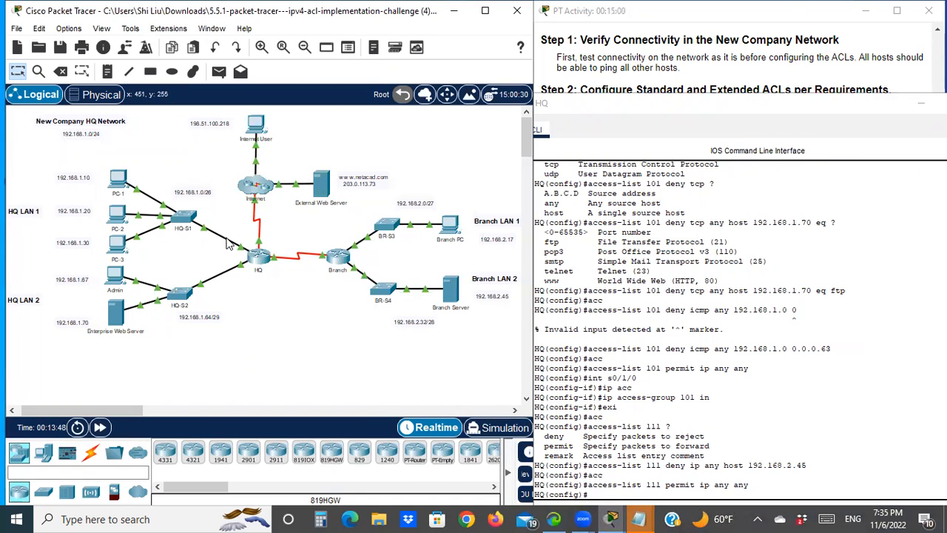
{"action": "left_click", "coordinate": [70, 30]}
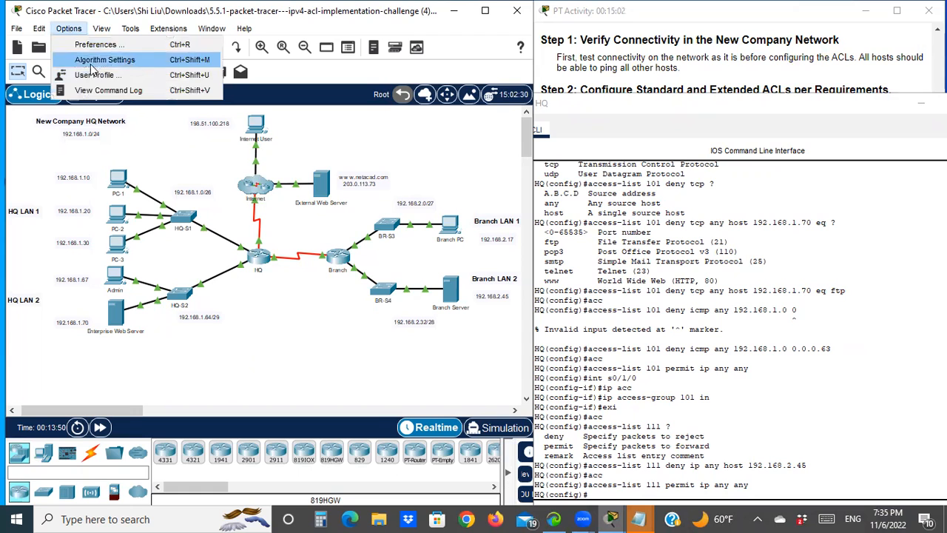
{"action": "left_click", "coordinate": [99, 45]}
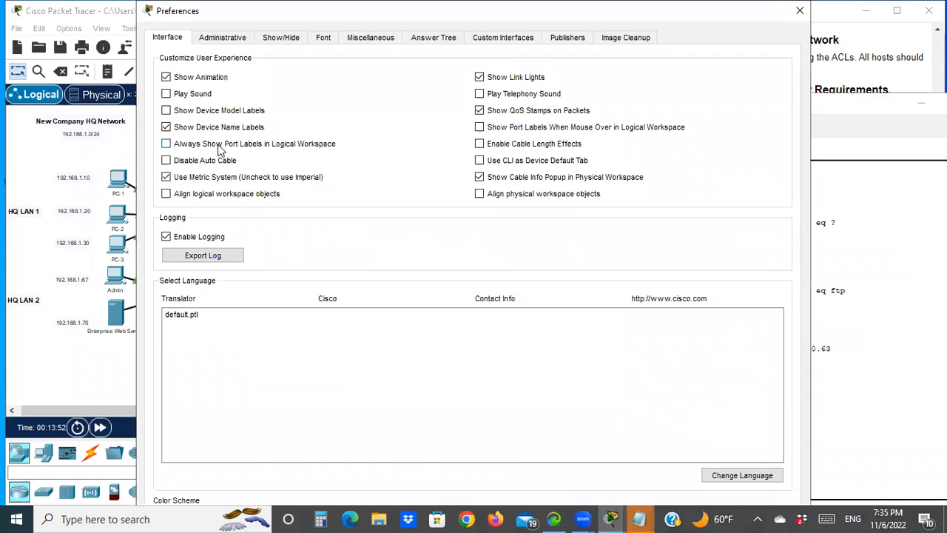
{"action": "left_click", "coordinate": [799, 10]}
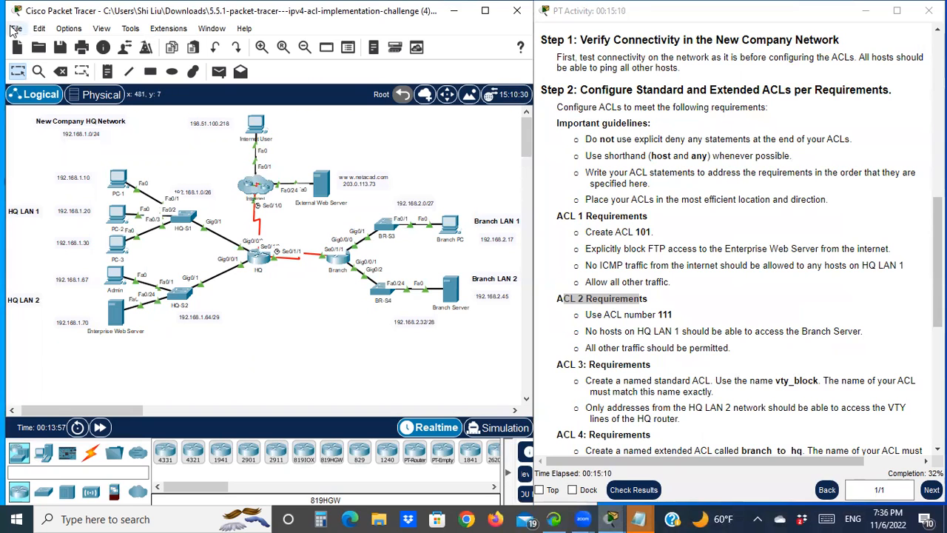
{"action": "left_click", "coordinate": [68, 28]}
{"action": "left_click", "coordinate": [82, 42]}
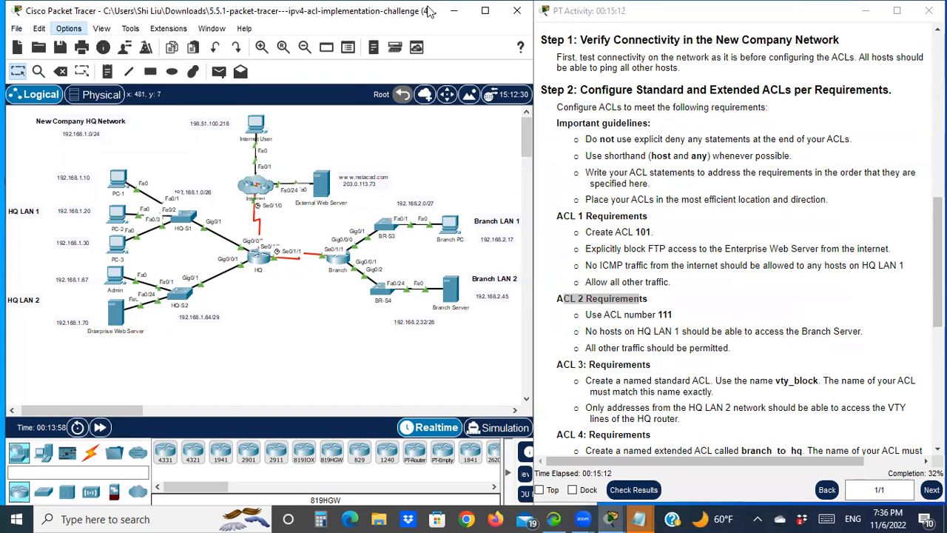
{"action": "left_click", "coordinate": [207, 145]}
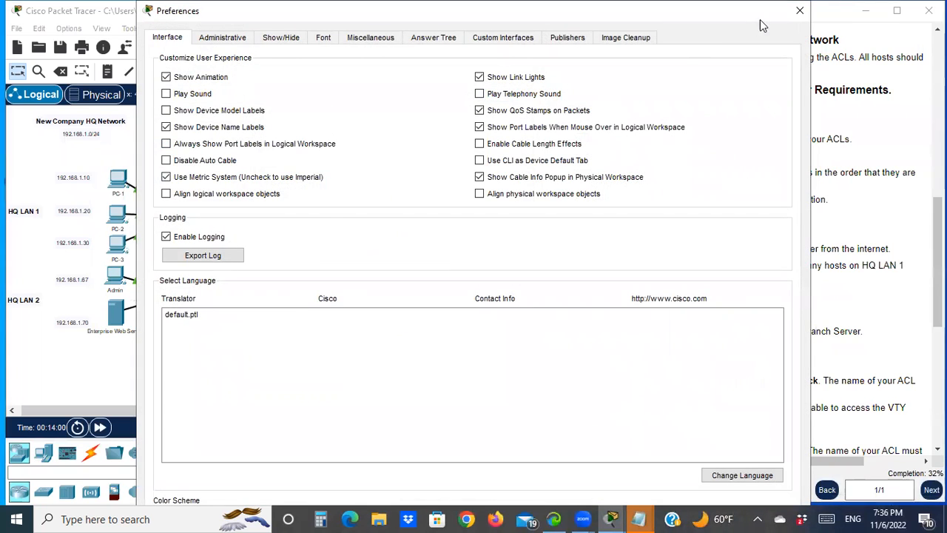
{"action": "left_click", "coordinate": [801, 12]}
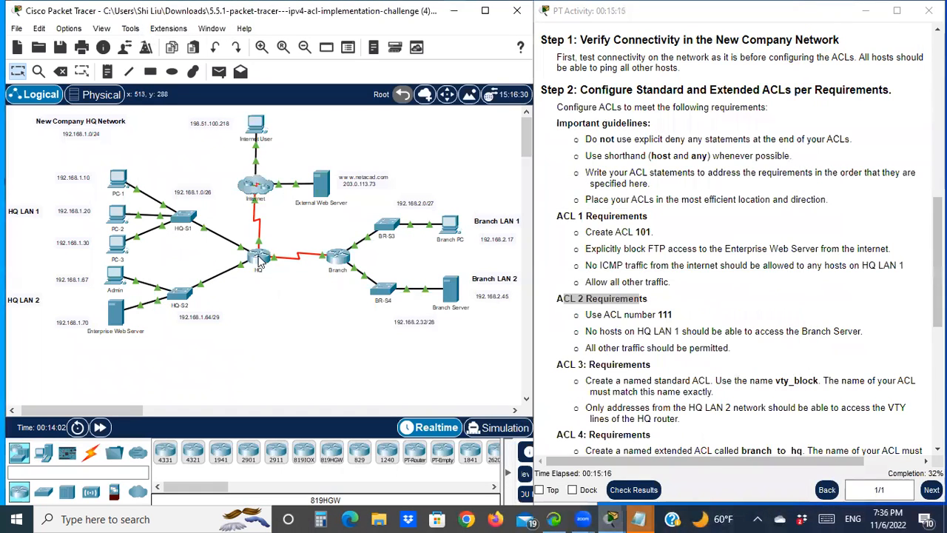
- Apply ACL 111 inbound on the HQ router's GigabitEthernet0/0/0 interface
{"action": "left_click", "coordinate": [264, 260]}
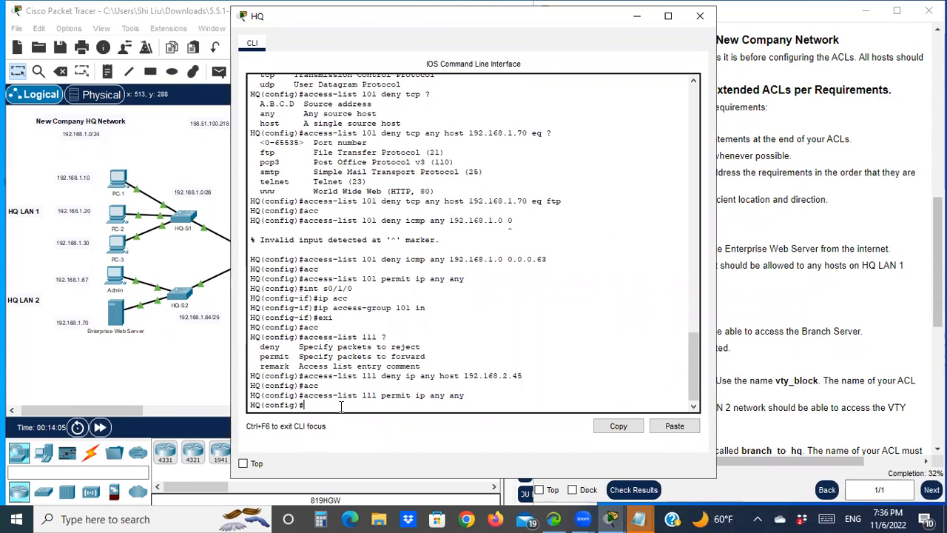
{"action": "type", "text": "int g0/0/0"}
{"action": "key", "text": "Return"}
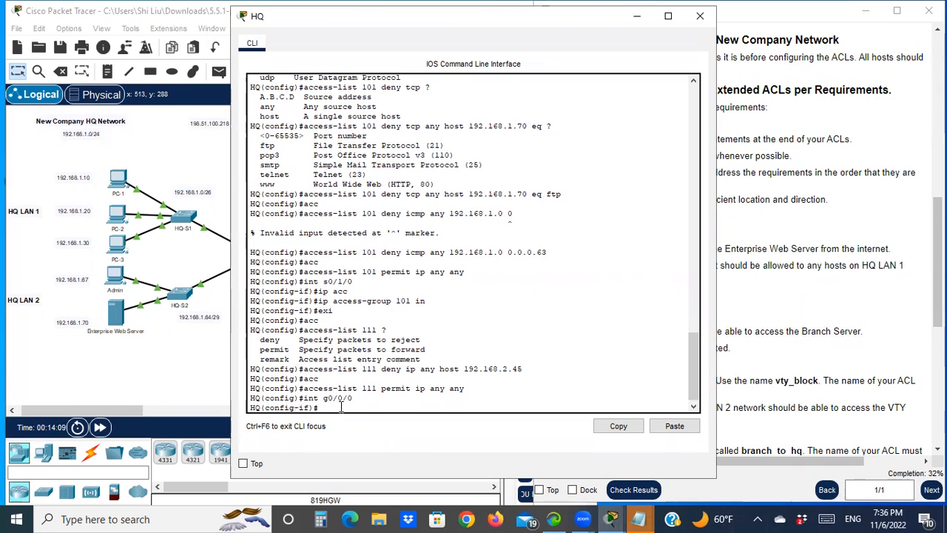
{"action": "type", "text": "ip acc"}
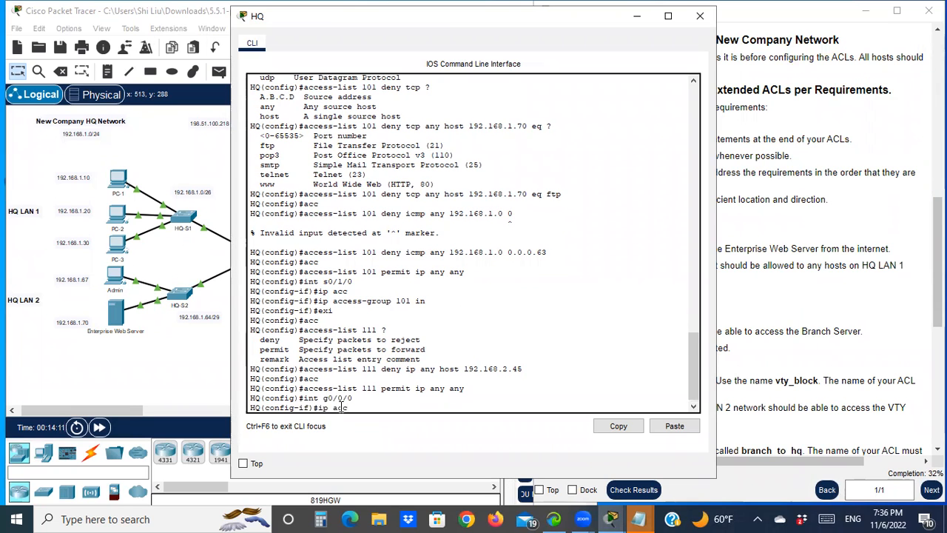
{"action": "key", "text": "Tab"}
{"action": "type", "text": "111"}
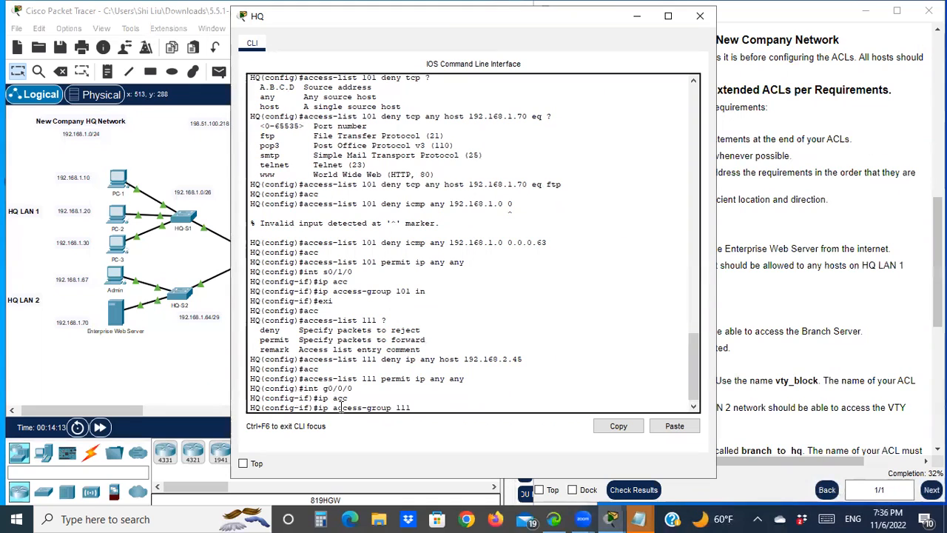
{"action": "type", "text": " in"}
{"action": "key", "text": "Return"}
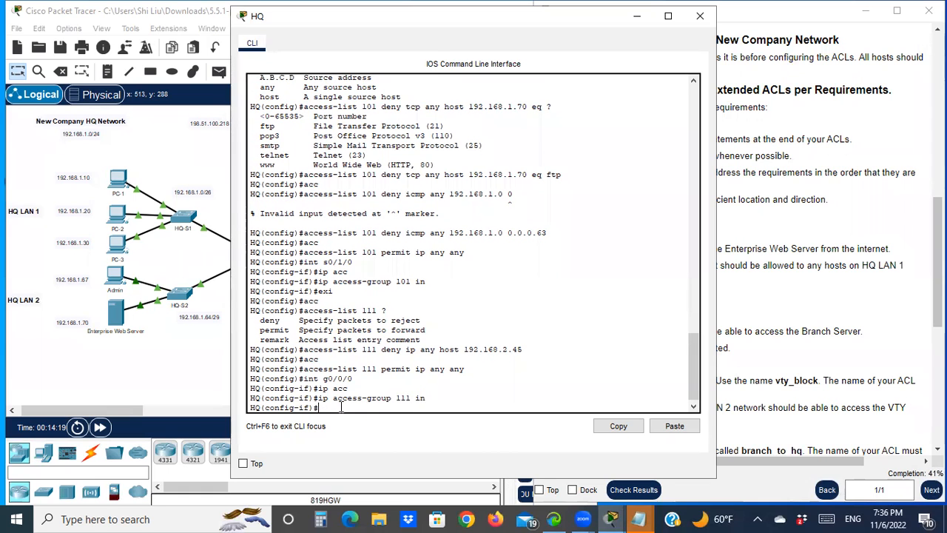
- Read the ACL 3 requirements and locate HQ LAN 2 and the HQ router in the topology
{"action": "left_click_drag", "start_coordinate": [435, 21], "coordinate": [671, 56]}
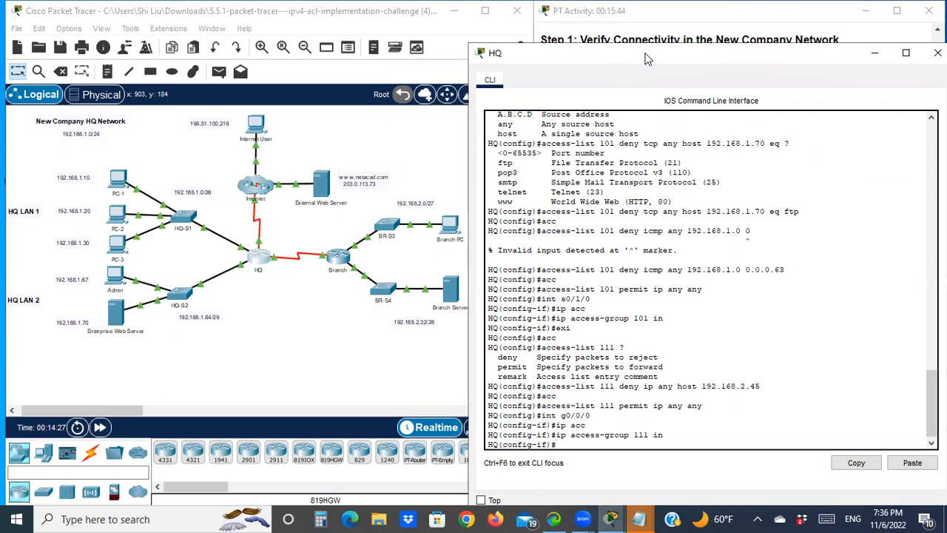
{"action": "left_click_drag", "start_coordinate": [638, 54], "coordinate": [189, 25]}
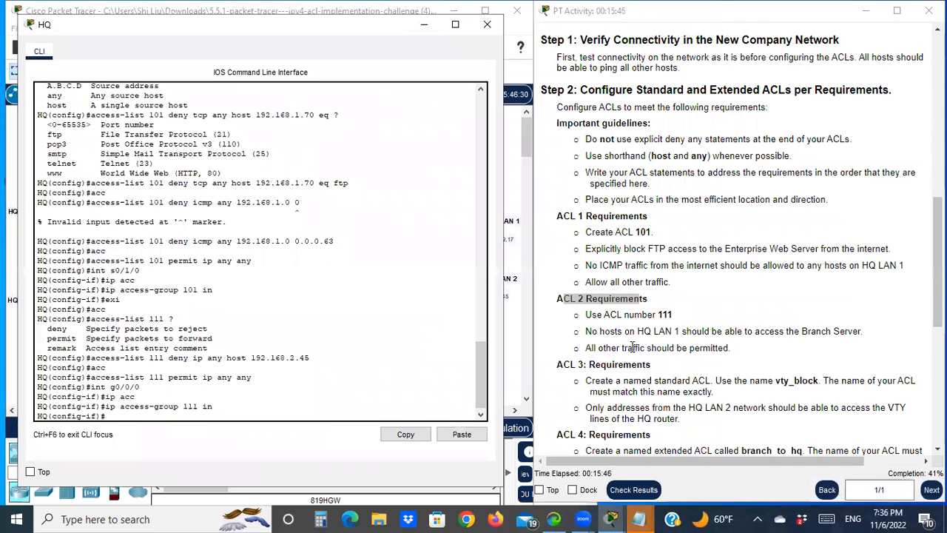
{"action": "scroll", "coordinate": [611, 324], "scroll_direction": "down", "scroll_amount": 3}
{"action": "left_click_drag", "start_coordinate": [564, 282], "coordinate": [590, 281]}
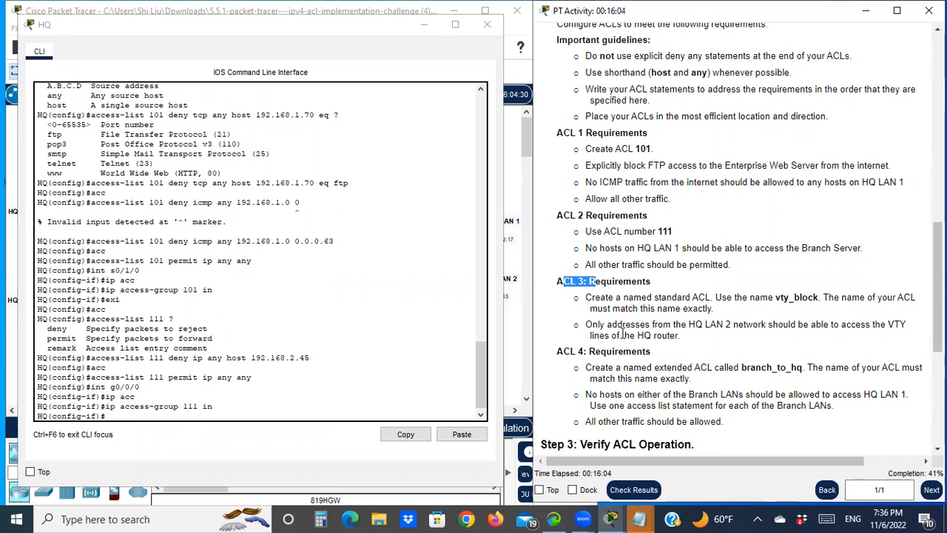
{"action": "left_click", "coordinate": [362, 45]}
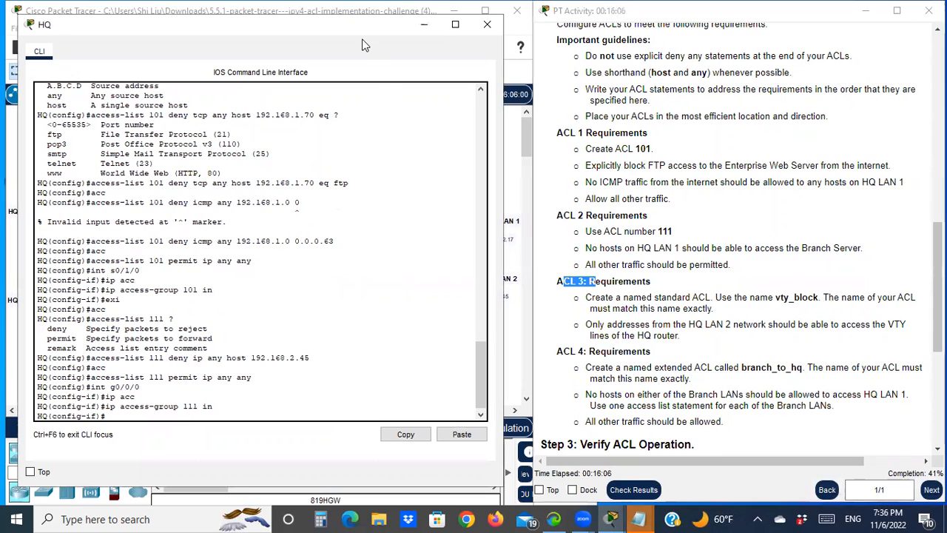
{"action": "left_click_drag", "start_coordinate": [363, 44], "coordinate": [403, 400]}
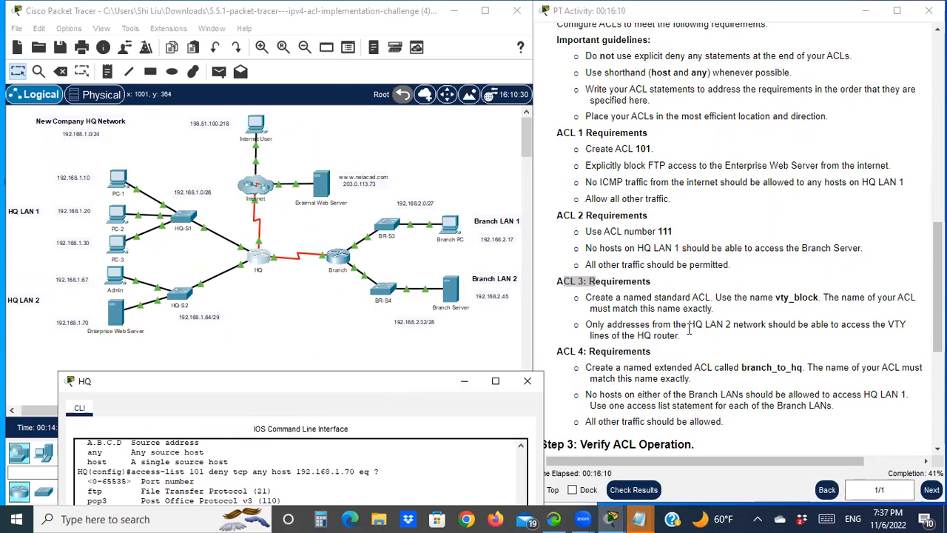
{"action": "left_click_drag", "start_coordinate": [13, 284], "coordinate": [213, 342]}
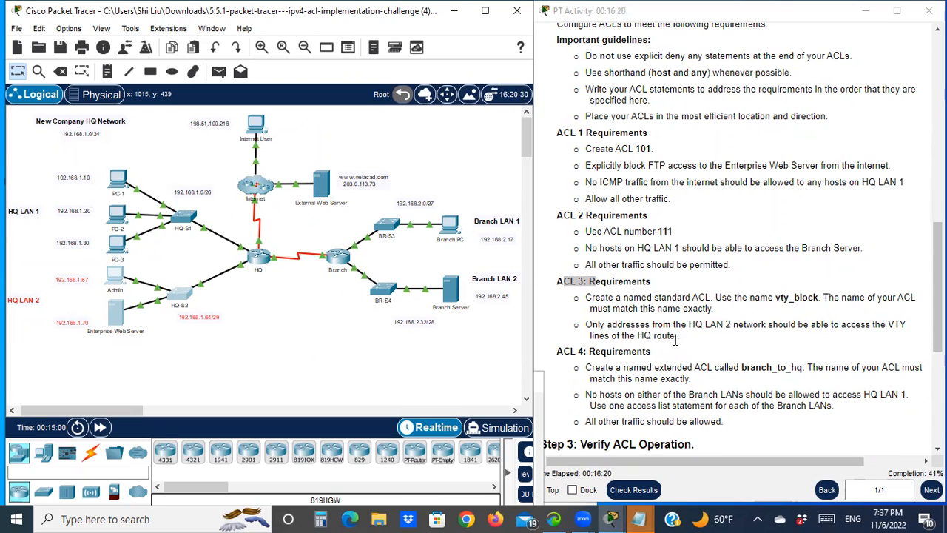
{"action": "left_click", "coordinate": [259, 265]}
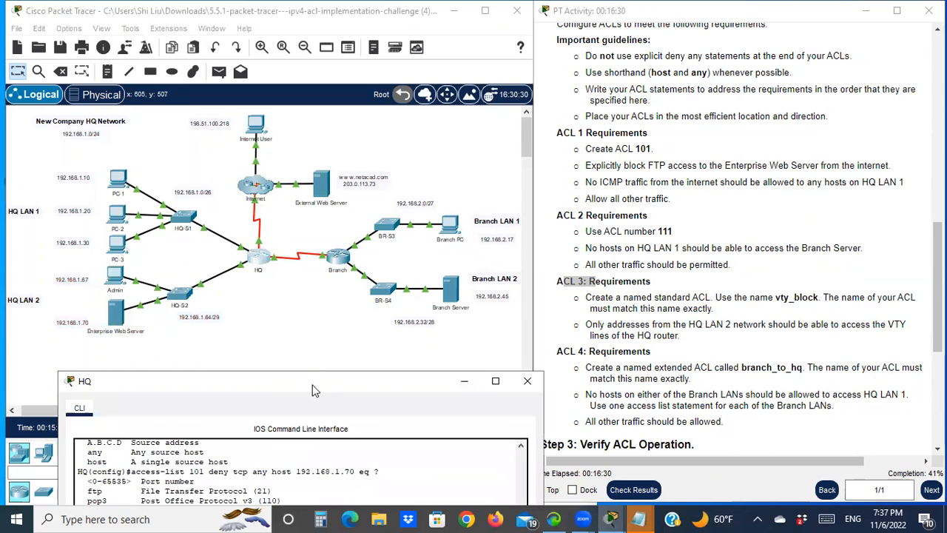
- Leave interface configuration on the HQ router and create a named standard ACL called vty_block
{"action": "left_click_drag", "start_coordinate": [304, 380], "coordinate": [271, 32]}
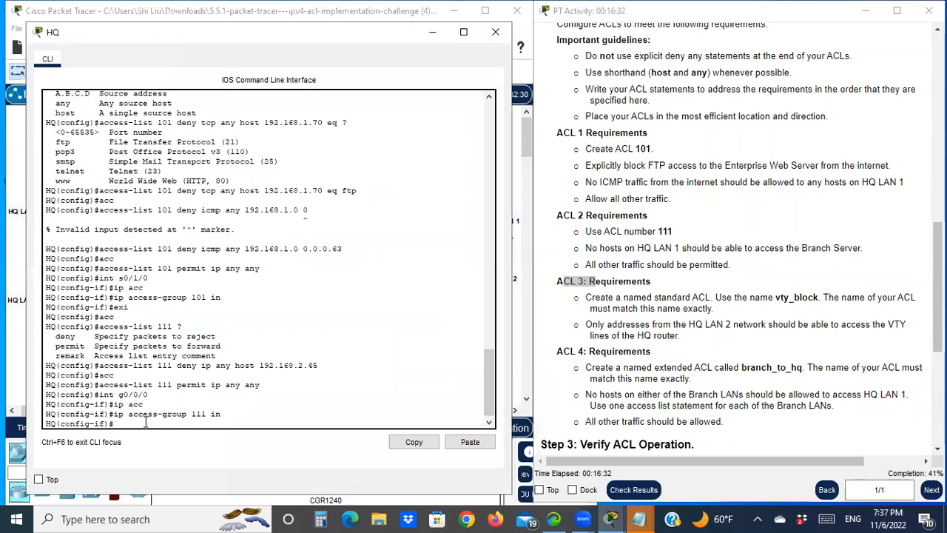
{"action": "type", "text": "exi"}
{"action": "key", "text": "Return"}
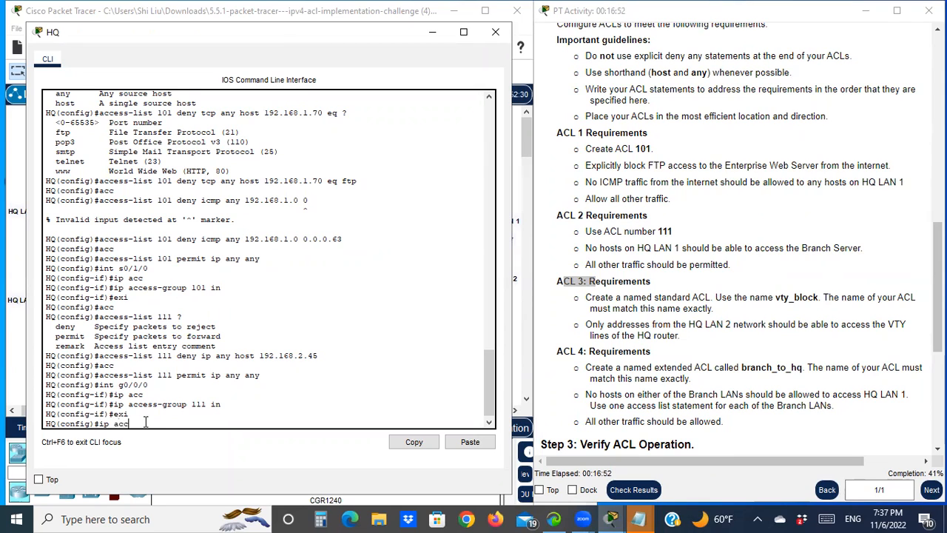
{"action": "key", "text": "Tab"}
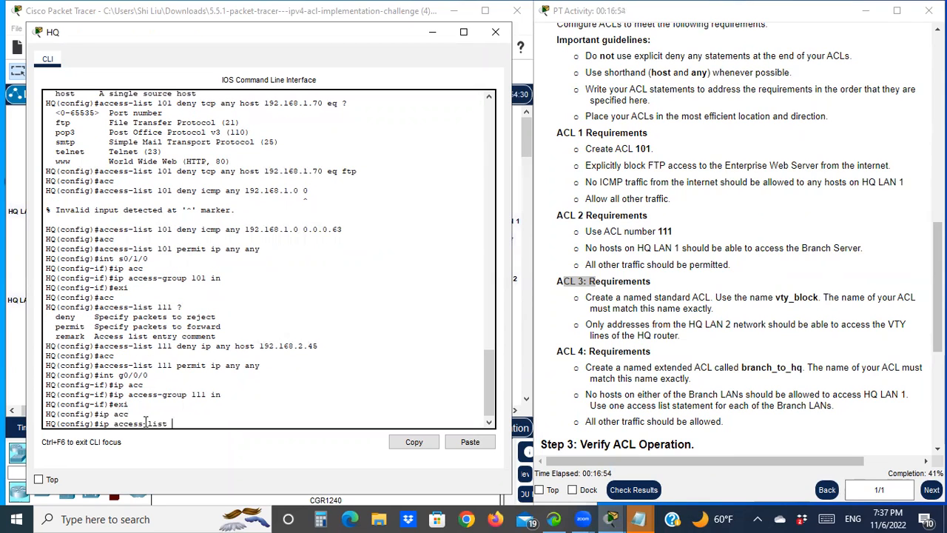
{"action": "type", "text": "standard"}
{"action": "type", "text": "vty_block"}
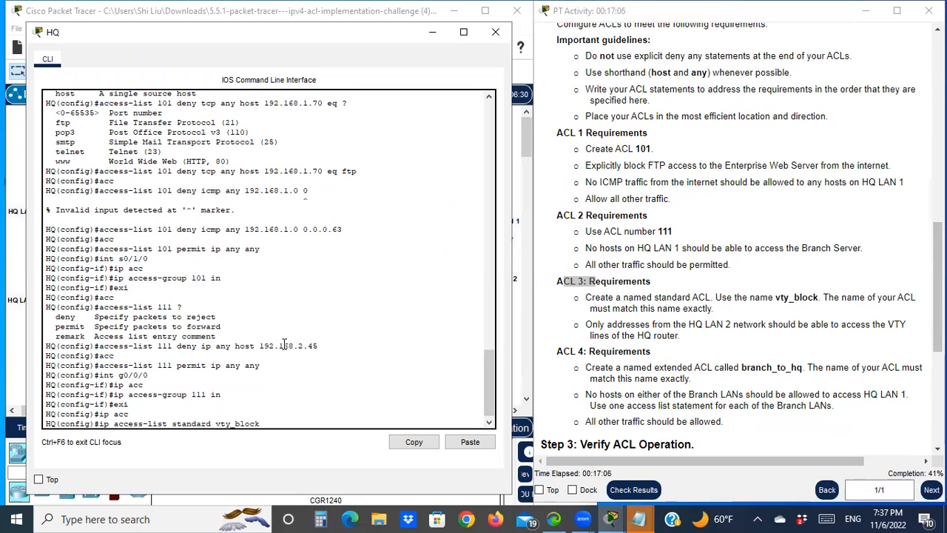
{"action": "key", "text": "Return"}
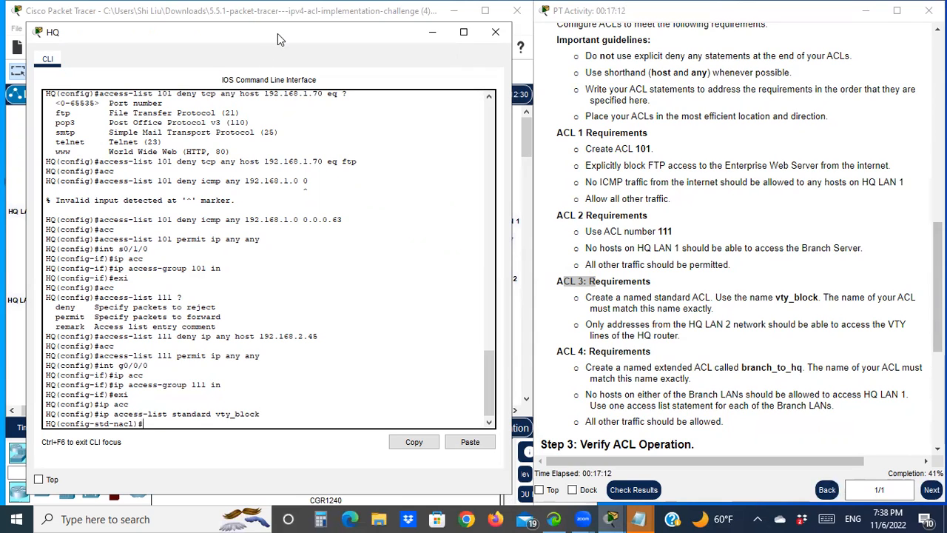
- Add a vty_block entry permitting the HQ LAN 2 network 192.168.1.64 with wildcard mask 0.0.0.7
{"action": "left_click_drag", "start_coordinate": [277, 33], "coordinate": [361, 35]}
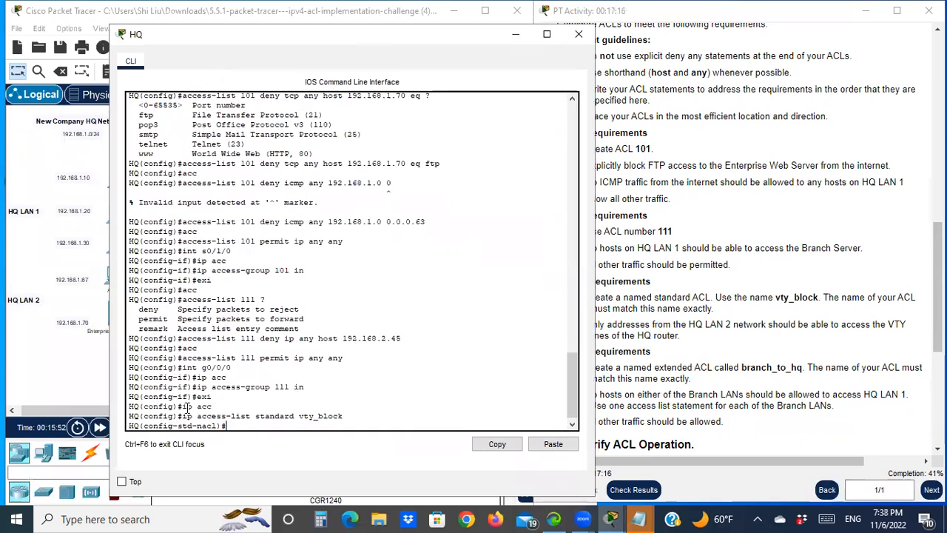
{"action": "type", "text": "permit"}
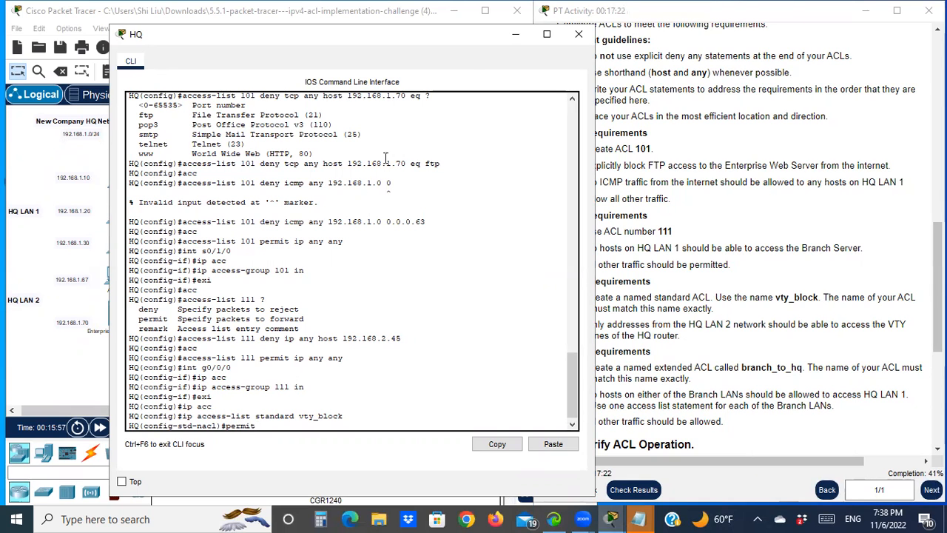
{"action": "left_click_drag", "start_coordinate": [421, 44], "coordinate": [631, 26]}
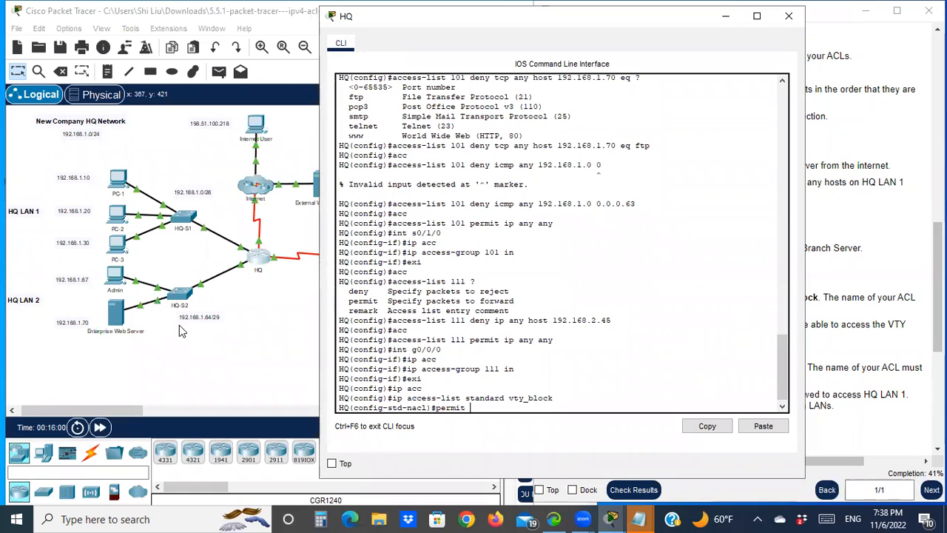
{"action": "mouse_move", "coordinate": [176, 316]}
{"action": "left_mouse_down"}
{"action": "mouse_move", "coordinate": [220, 320]}
{"action": "mouse_move", "coordinate": [171, 313]}
{"action": "left_mouse_up"}
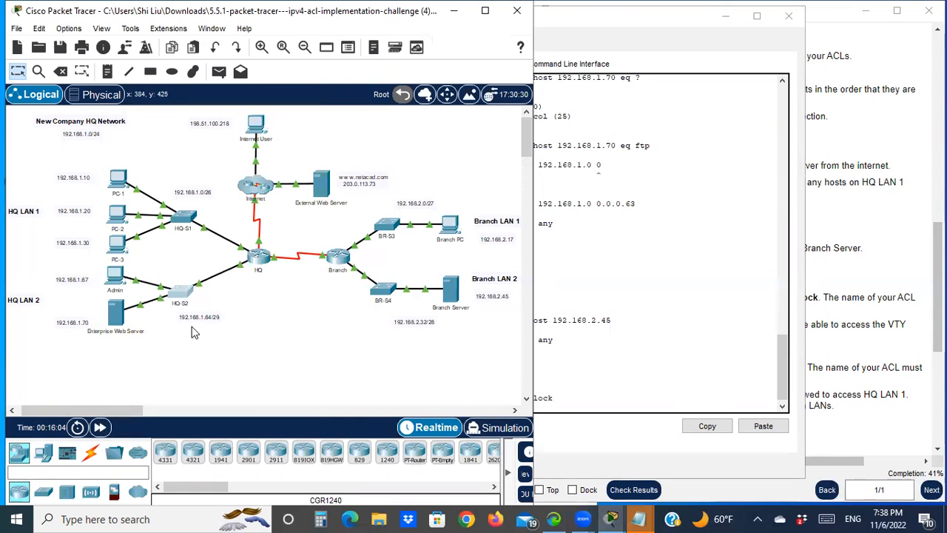
{"action": "left_click_drag", "start_coordinate": [82, 264], "coordinate": [232, 358]}
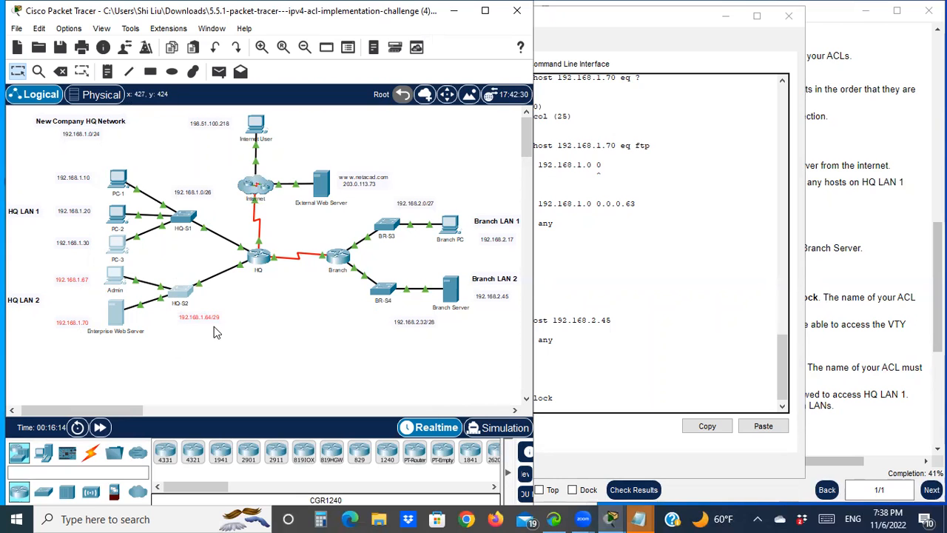
{"action": "left_click", "coordinate": [598, 363]}
{"action": "type", "text": "permit"}
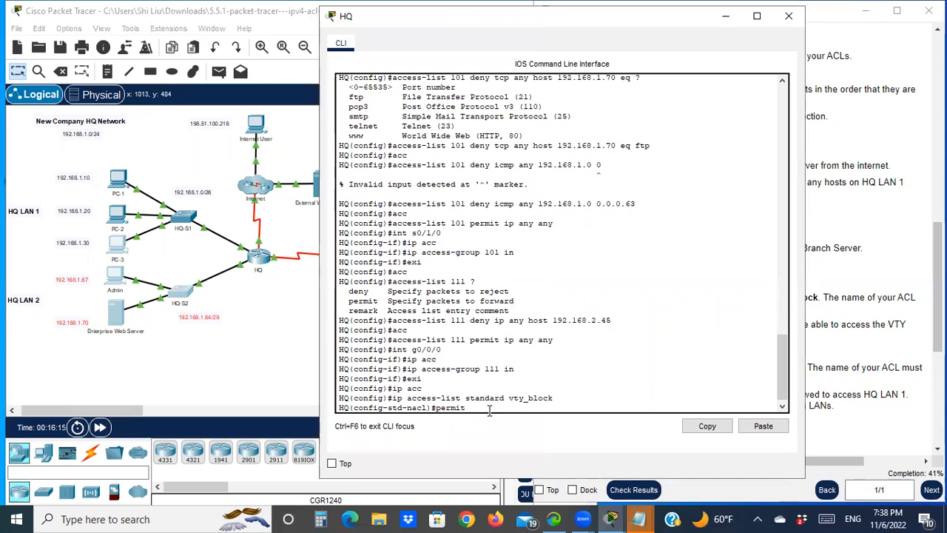
{"action": "type", "text": " 192.168.1.64"}
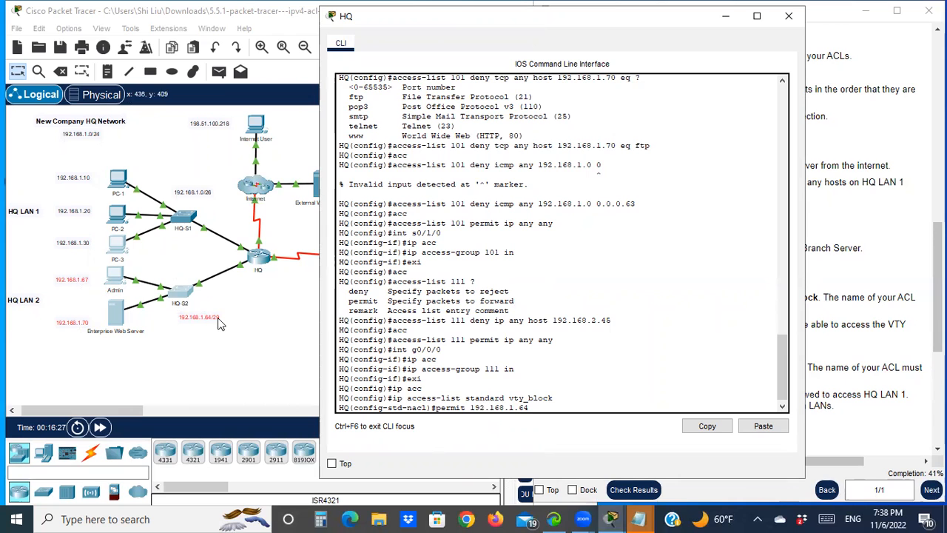
{"action": "mouse_move", "coordinate": [641, 519]}
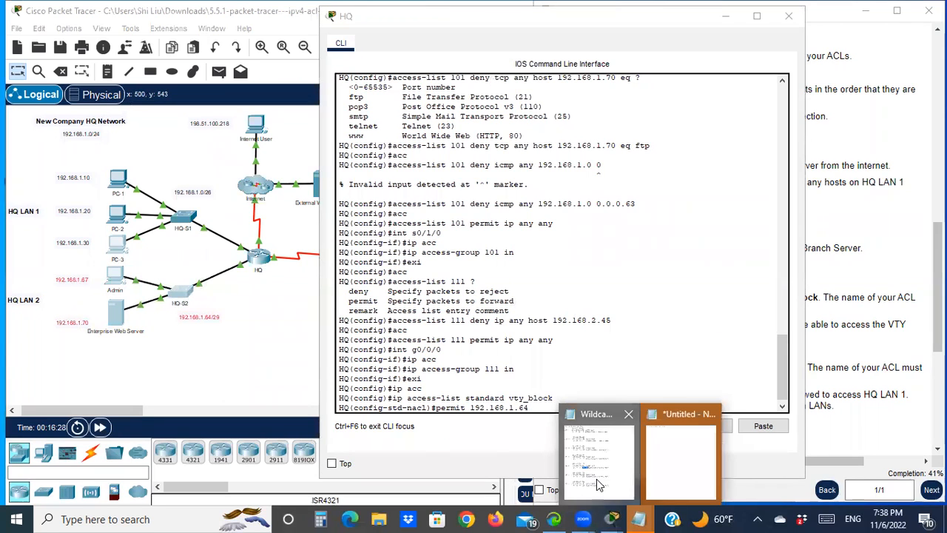
{"action": "left_click", "coordinate": [597, 479]}
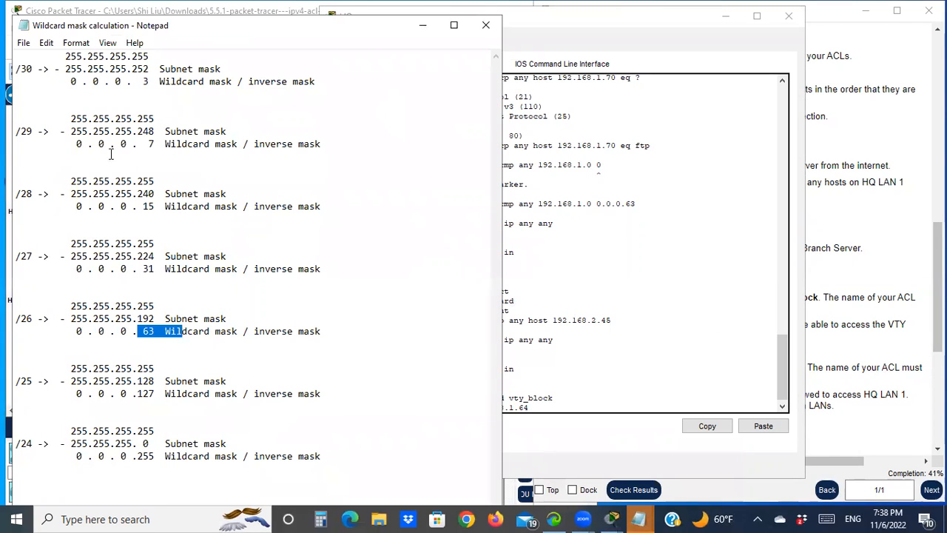
{"action": "left_click_drag", "start_coordinate": [87, 143], "coordinate": [193, 143]}
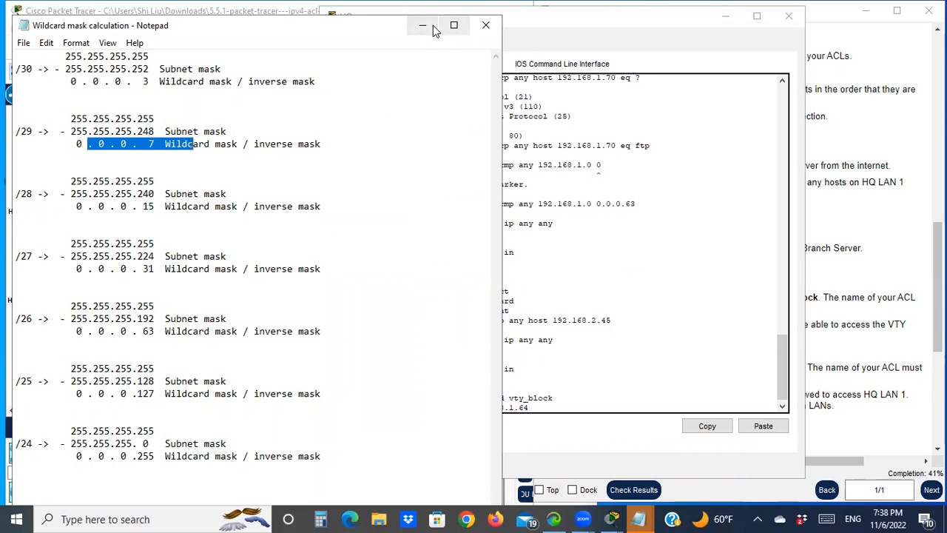
{"action": "left_click", "coordinate": [550, 407]}
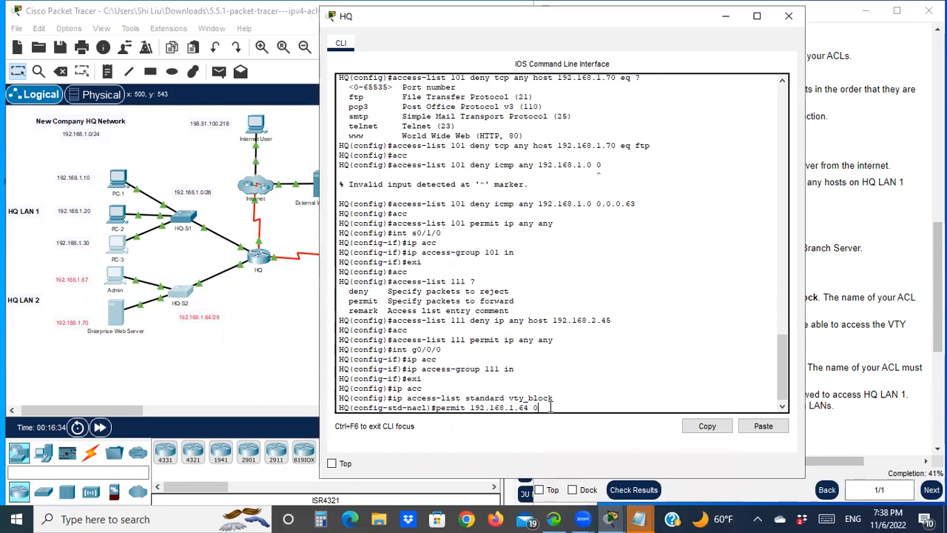
{"action": "type", "text": ".7"}
{"action": "key", "text": "Return"}
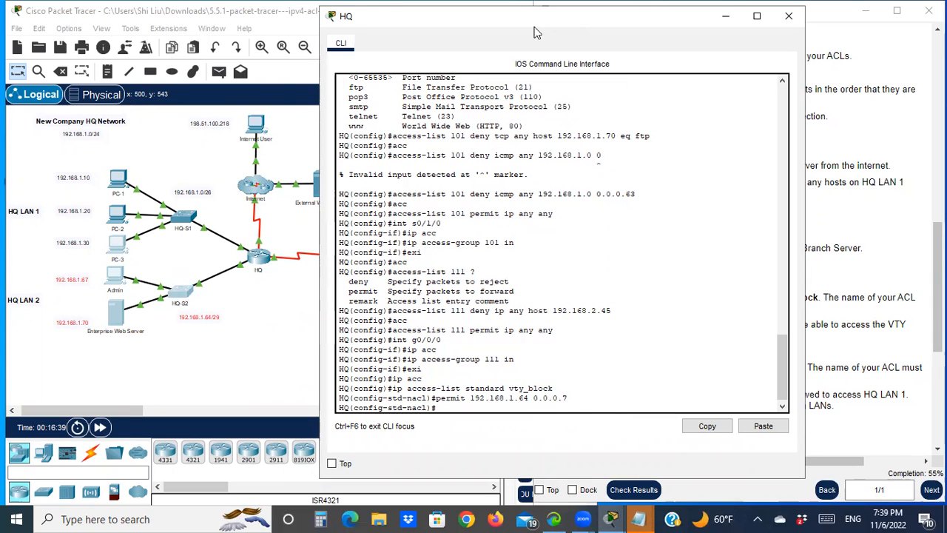
- Exit the ACL configuration and enter configuration for VTY lines 0 to 4
{"action": "left_click_drag", "start_coordinate": [536, 32], "coordinate": [241, 54]}
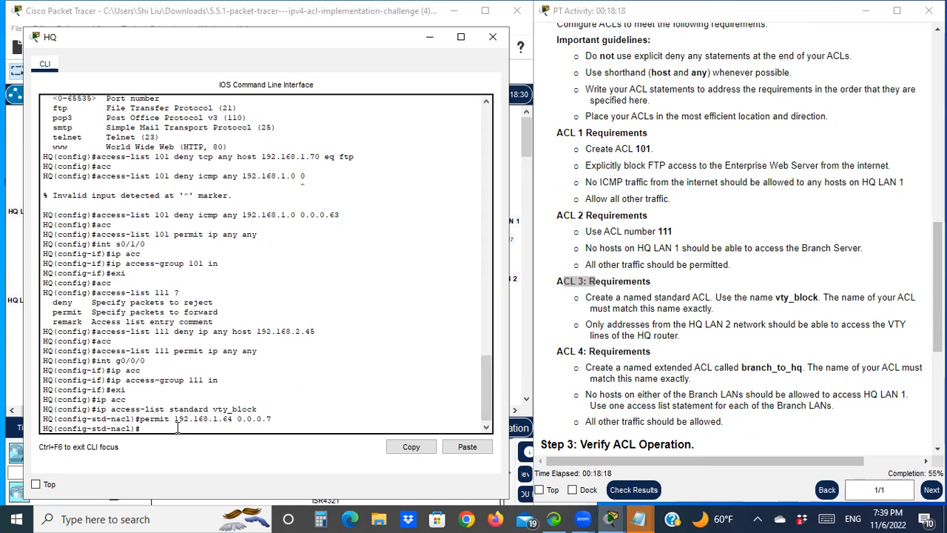
{"action": "type", "text": "xi"}
{"action": "key", "text": "Return"}
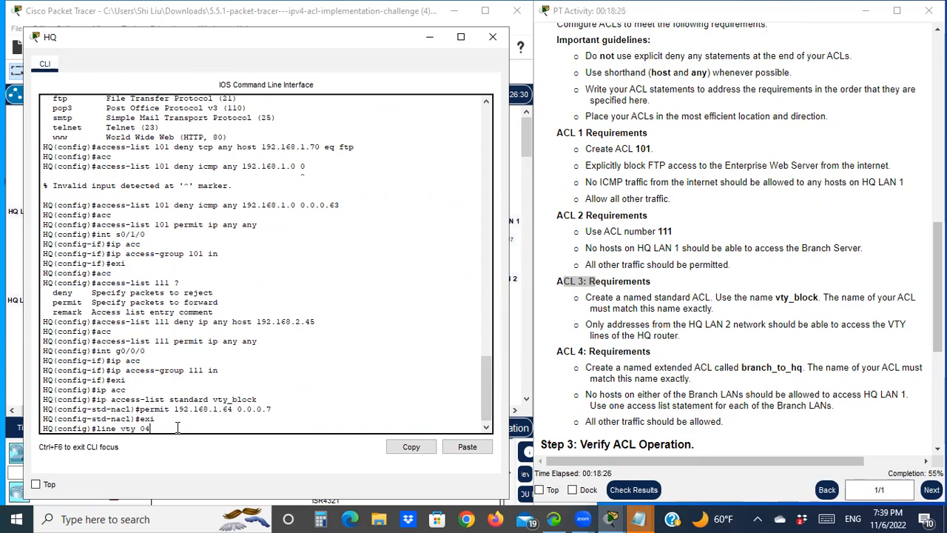
{"action": "type", "text": "line vty 0 4"}
{"action": "key", "text": "Return"}
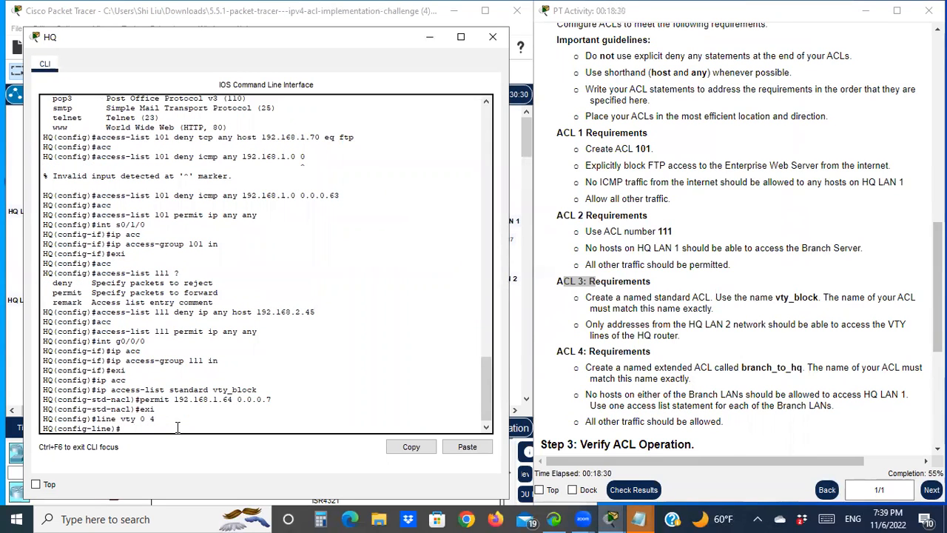
- Apply vty_block inbound to the VTY lines with the access-class command
{"action": "type", "text": "acc"}
{"action": "key", "text": "Tab"}
{"action": "type", "text": "ess"}
{"action": "key", "text": "Tab"}
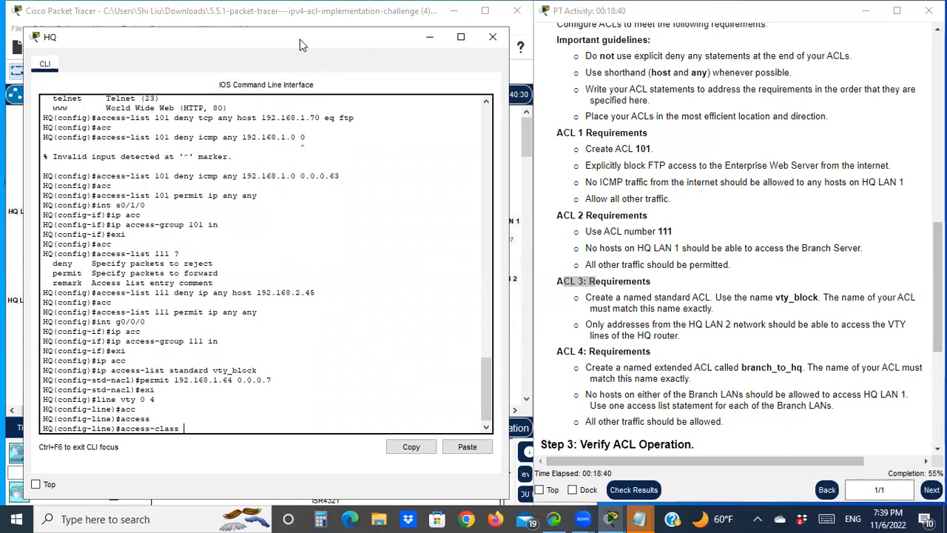
{"action": "left_click_drag", "start_coordinate": [300, 39], "coordinate": [561, 55]}
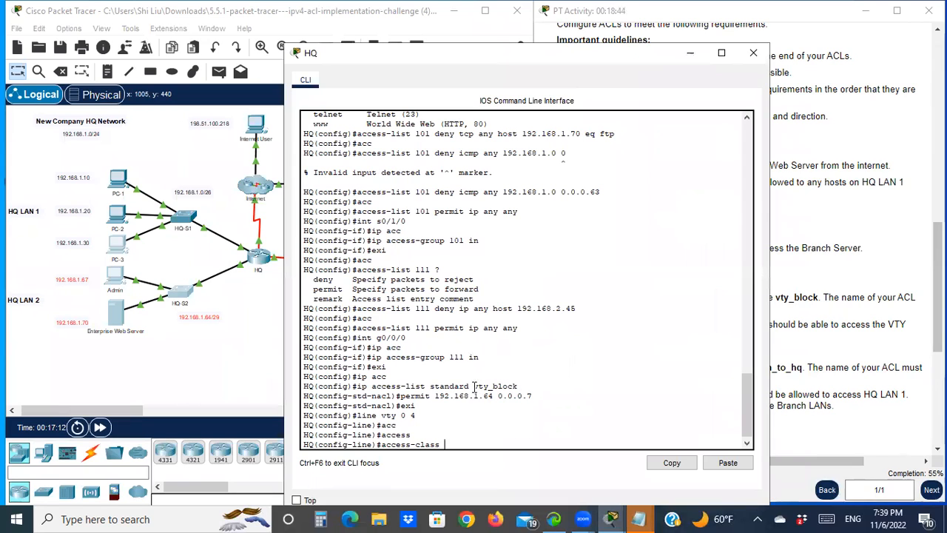
{"action": "left_click_drag", "start_coordinate": [474, 386], "coordinate": [518, 386]}
{"action": "right_click", "coordinate": [510, 384]}
{"action": "left_click", "coordinate": [538, 392]}
{"action": "left_click", "coordinate": [454, 444]}
{"action": "right_click", "coordinate": [454, 444]}
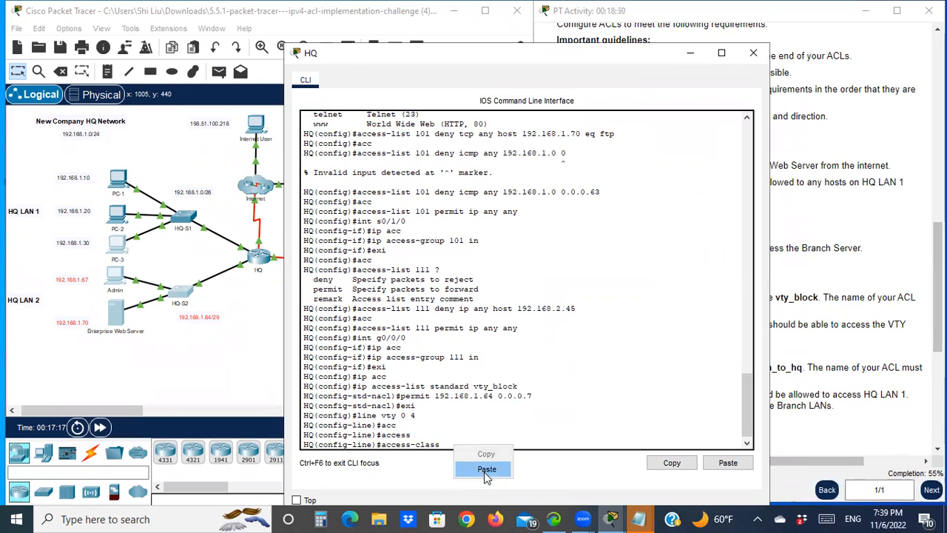
{"action": "left_click", "coordinate": [487, 470]}
{"action": "type", "text": "in"}
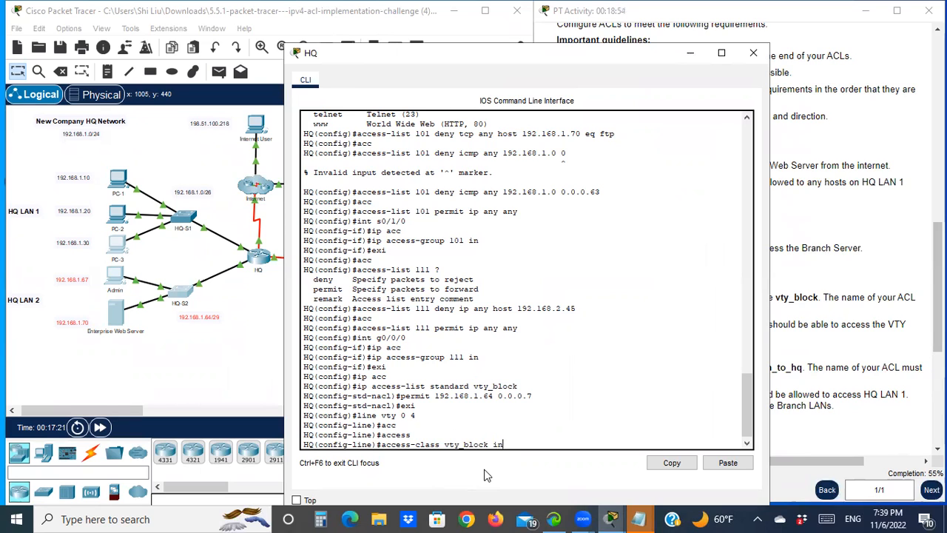
{"action": "key", "text": "Return"}
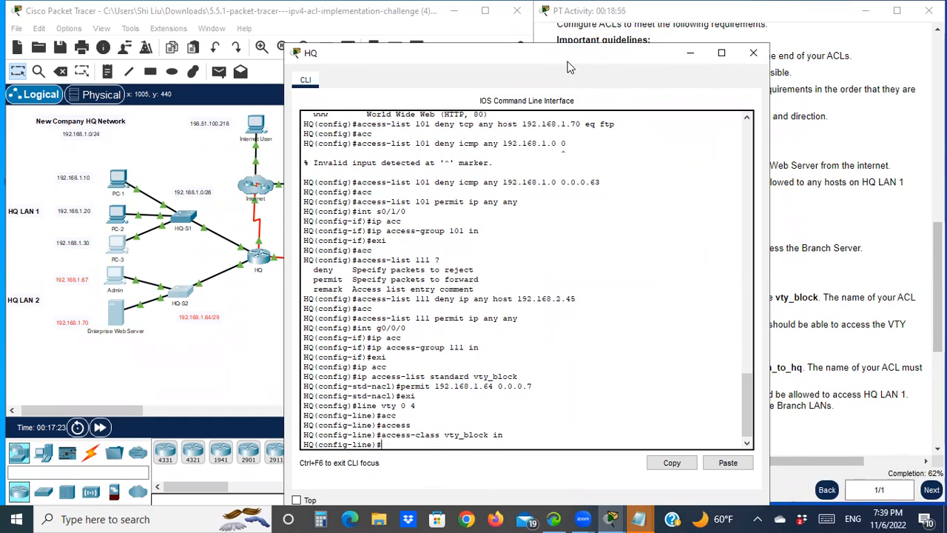
- Read the ACL 4 requirements and locate the Branch LANs and HQ LAN 1 in the topology
{"action": "left_click_drag", "start_coordinate": [558, 69], "coordinate": [281, 52]}
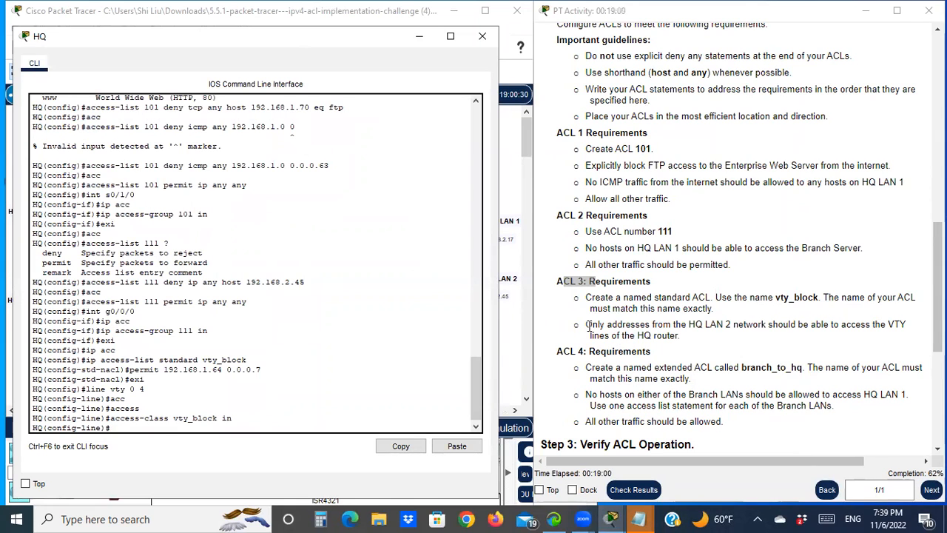
{"action": "left_click_drag", "start_coordinate": [574, 350], "coordinate": [631, 350]}
{"action": "scroll", "coordinate": [633, 348], "scroll_direction": "down", "scroll_amount": 3}
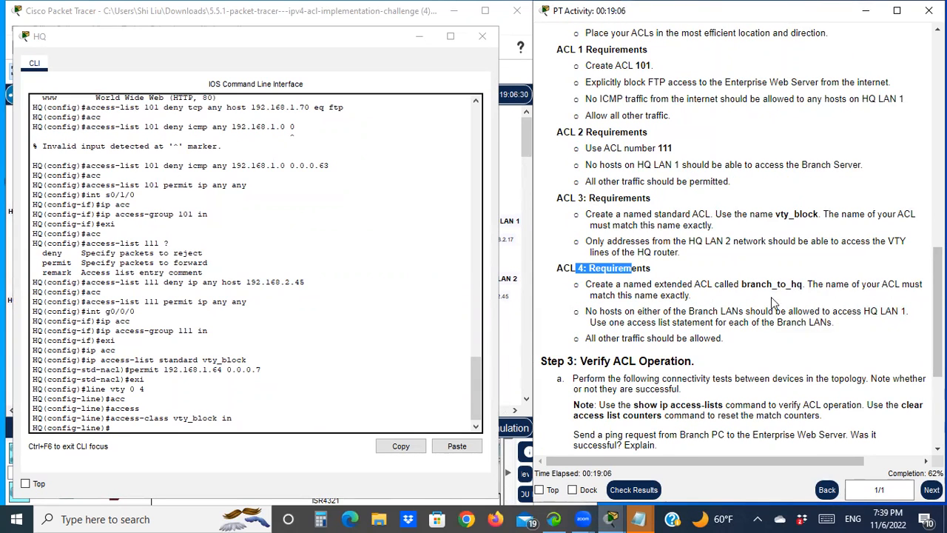
{"action": "left_click", "coordinate": [371, 40]}
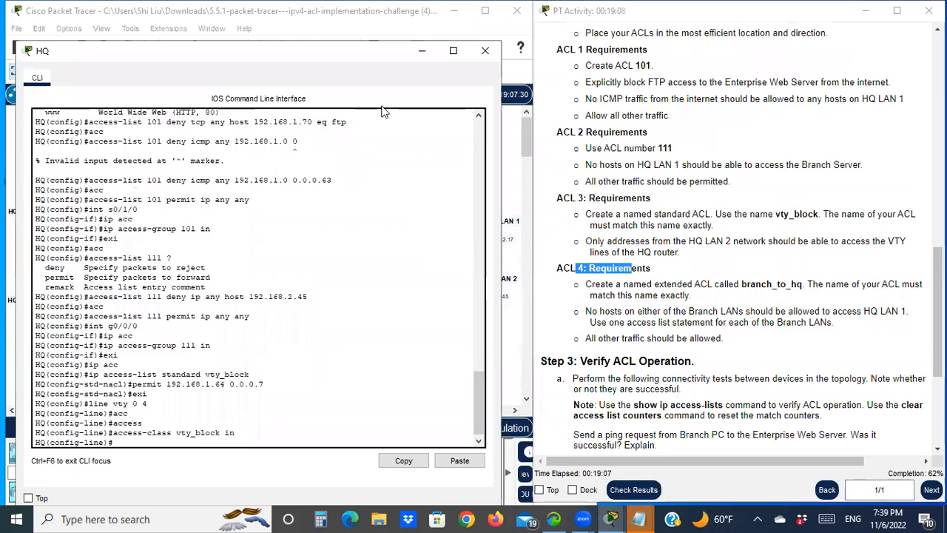
{"action": "left_click_drag", "start_coordinate": [371, 39], "coordinate": [439, 360]}
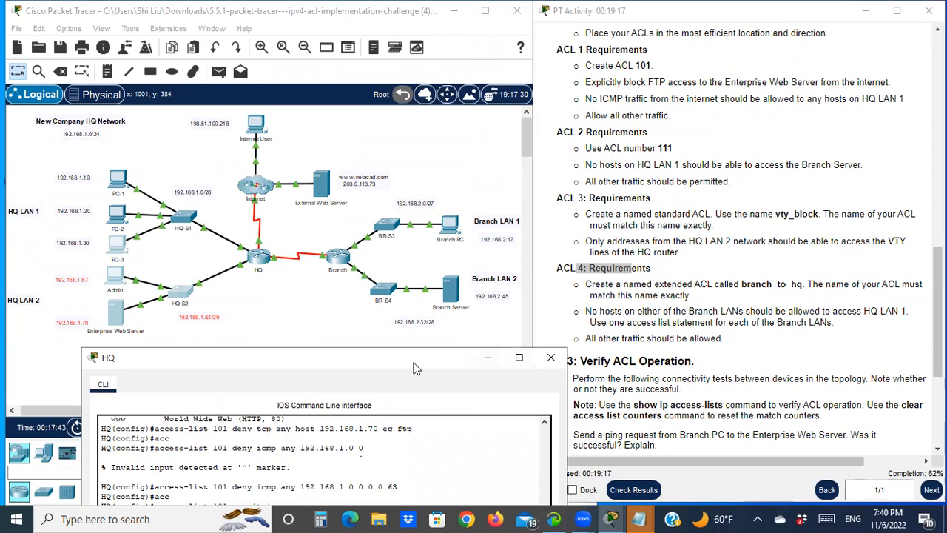
{"action": "left_click_drag", "start_coordinate": [421, 352], "coordinate": [369, 397]}
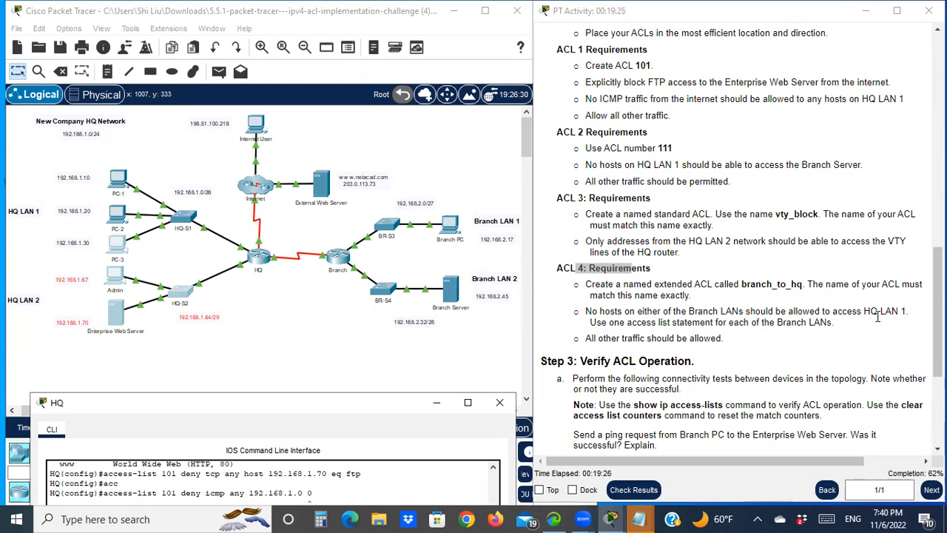
{"action": "left_click_drag", "start_coordinate": [33, 165], "coordinate": [196, 262]}
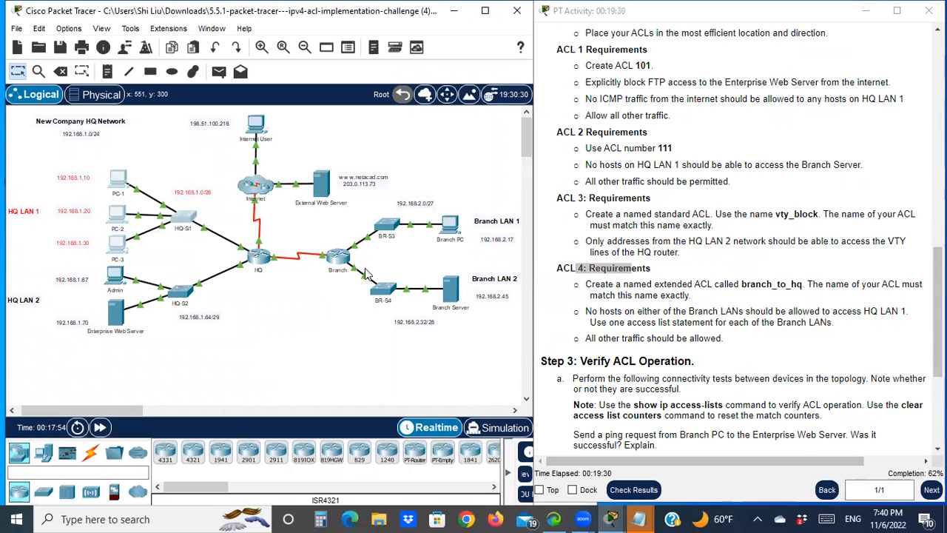
{"action": "left_click_drag", "start_coordinate": [320, 214], "coordinate": [525, 320]}
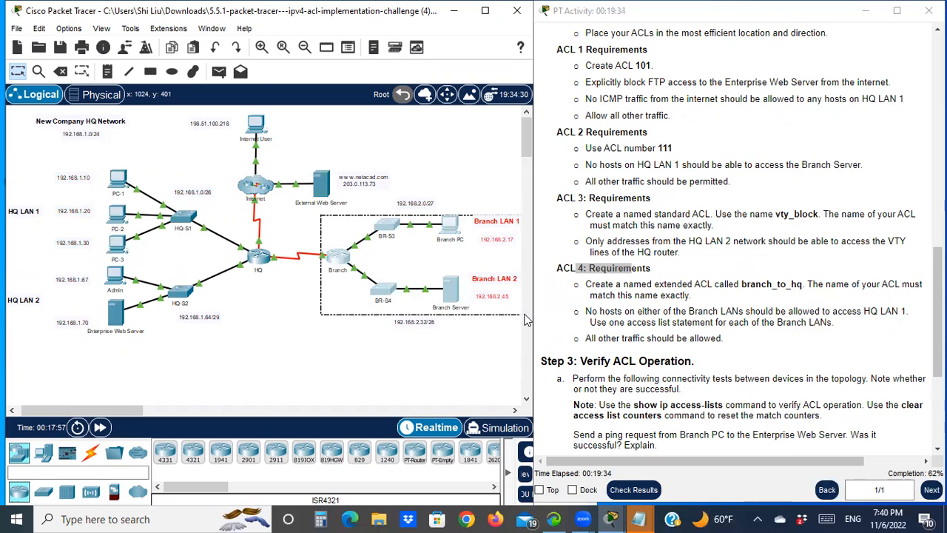
{"action": "left_click_drag", "start_coordinate": [525, 319], "coordinate": [525, 320]}
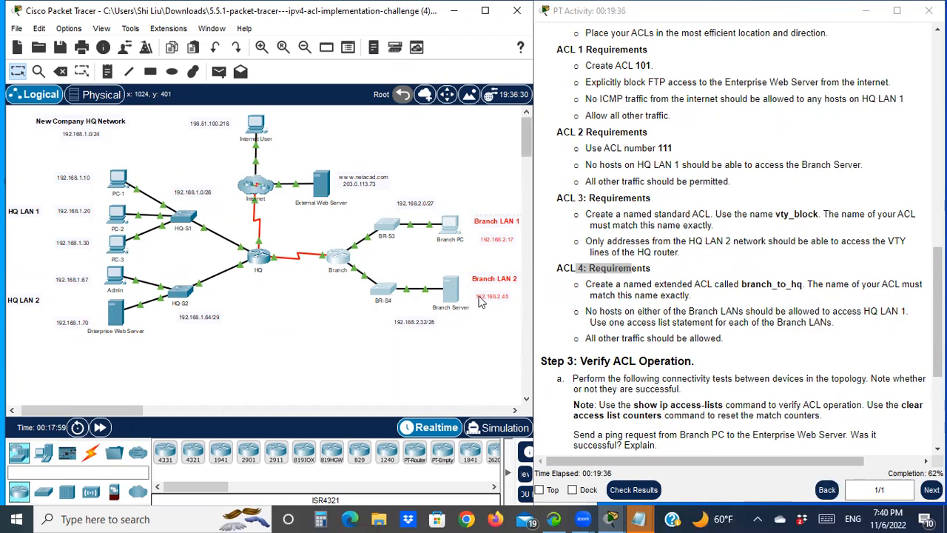
{"action": "left_click_drag", "start_coordinate": [37, 155], "coordinate": [199, 259]}
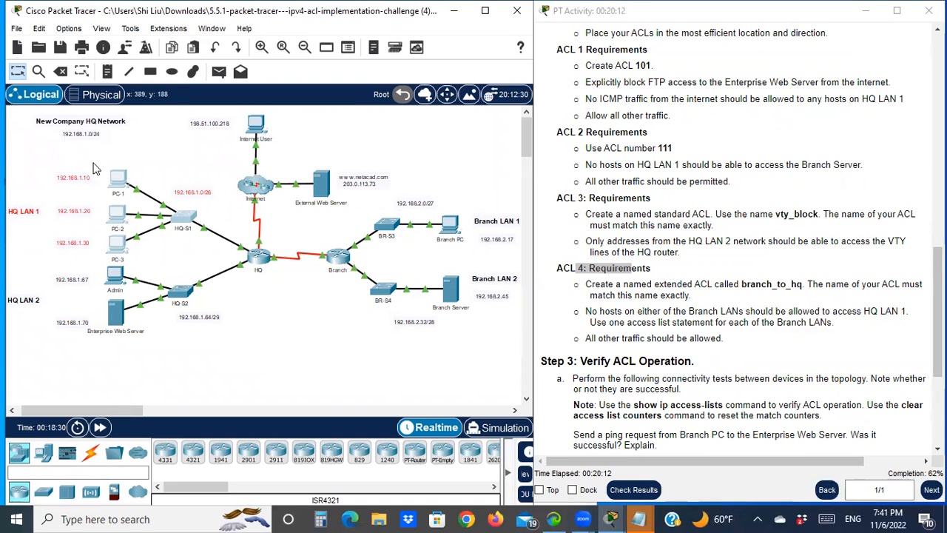
- Open the Branch router's command line interface and start a session
{"action": "left_click", "coordinate": [338, 257]}
{"action": "left_click_drag", "start_coordinate": [377, 19], "coordinate": [254, 17]}
{"action": "key", "text": "Return"}
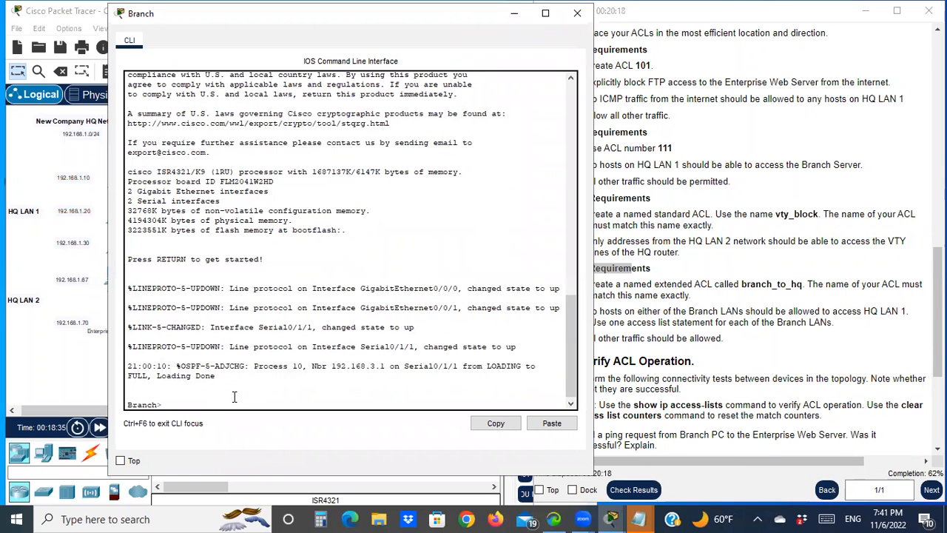
- Enter privileged EXEC mode and then global configuration mode on the Branch router
{"action": "type", "text": "en"}
{"action": "key", "text": "Return"}
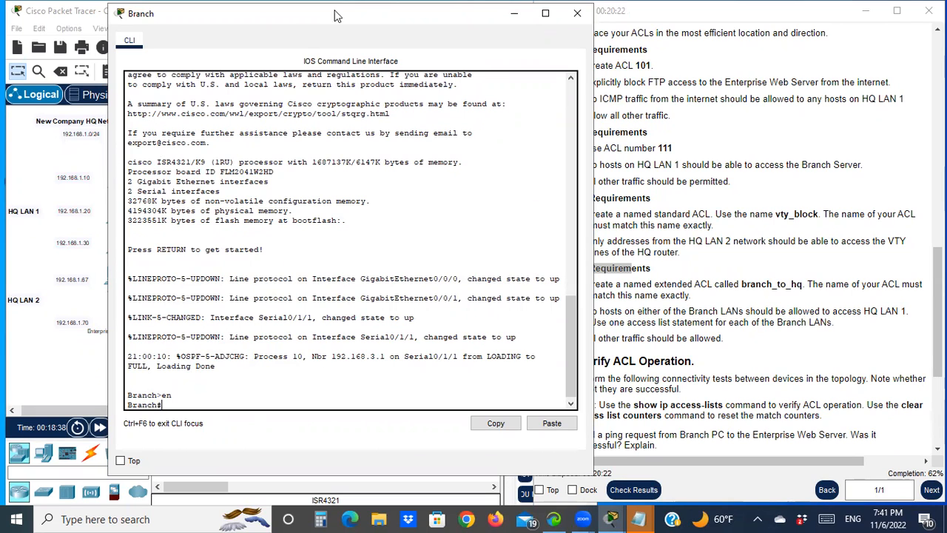
{"action": "left_click_drag", "start_coordinate": [342, 19], "coordinate": [260, 59]}
{"action": "type", "text": "conf t"}
{"action": "key", "text": "Return"}
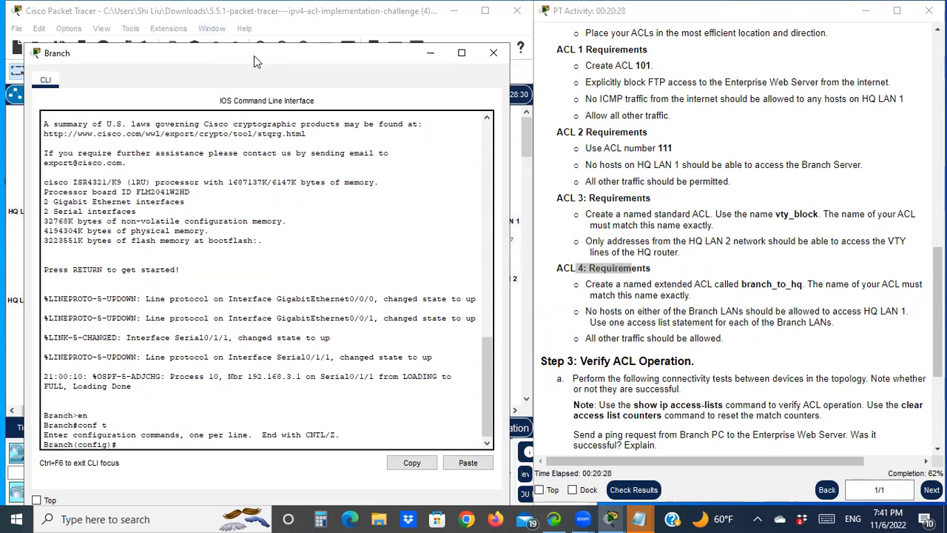
- Create a named extended access list called branch_to_hq on the Branch router
{"action": "left_click_drag", "start_coordinate": [254, 55], "coordinate": [739, 40]}
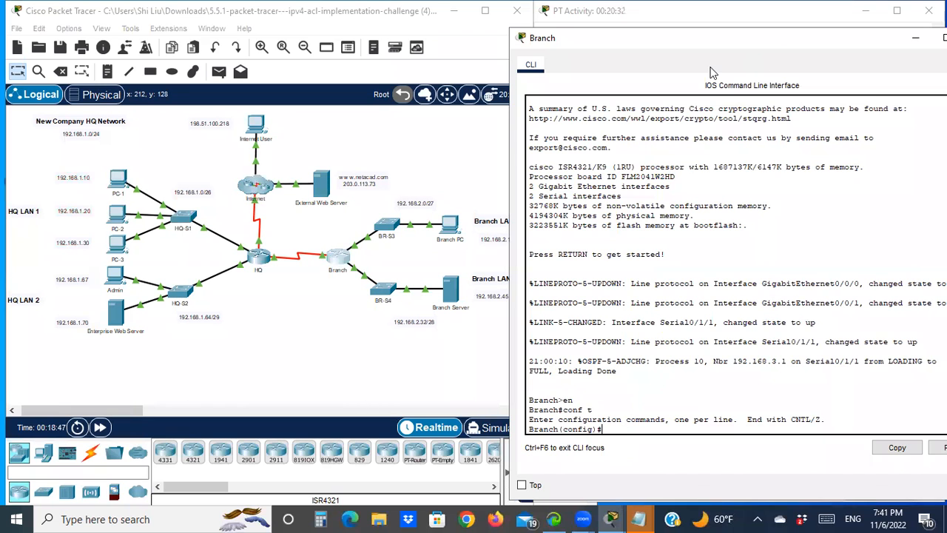
{"action": "left_click_drag", "start_coordinate": [783, 40], "coordinate": [330, 330]}
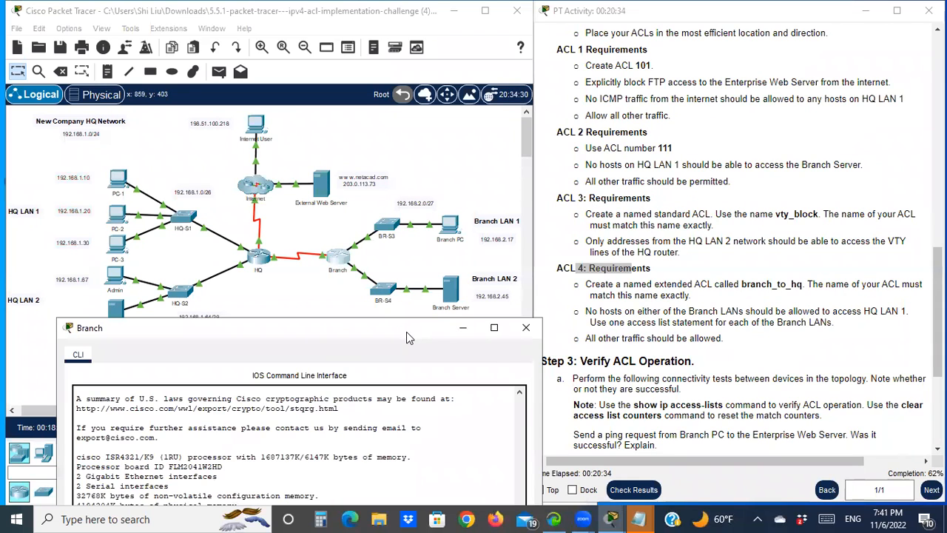
{"action": "left_click_drag", "start_coordinate": [406, 333], "coordinate": [413, 176]}
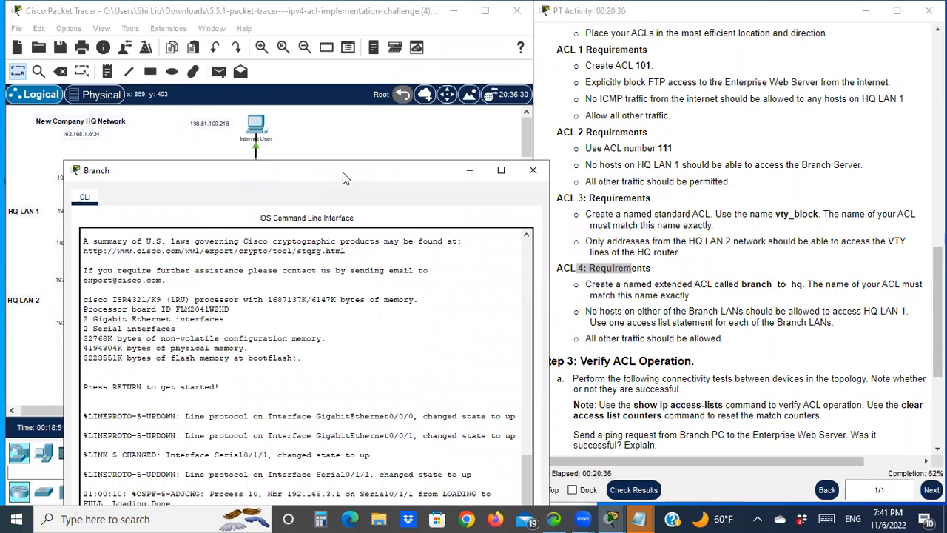
{"action": "left_click_drag", "start_coordinate": [342, 177], "coordinate": [326, 65]}
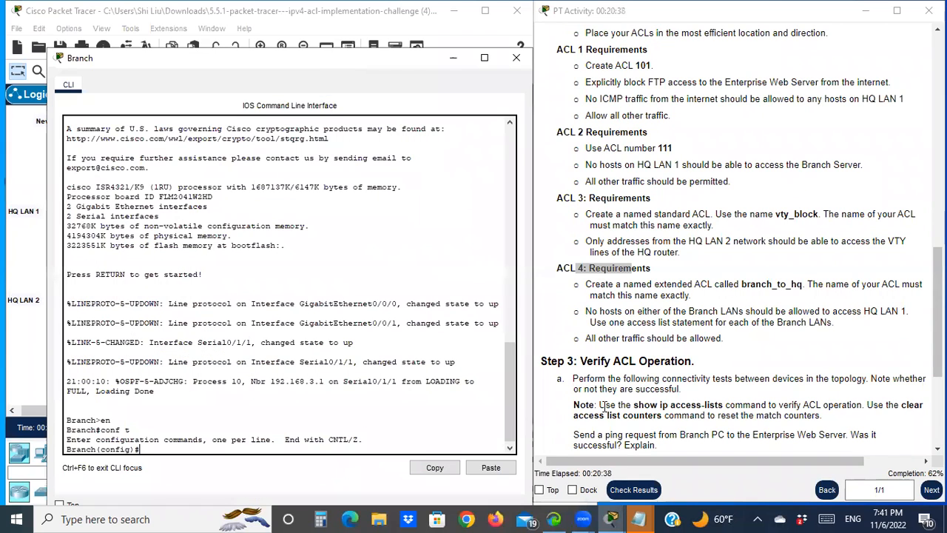
{"action": "type", "text": "ip"}
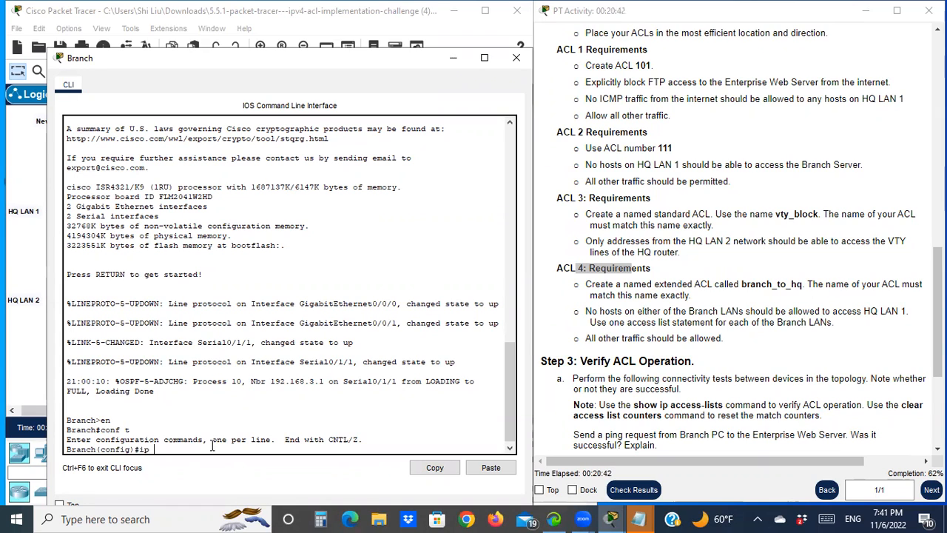
{"action": "type", "text": "  acc"}
{"action": "key", "text": "BackSpace"}
{"action": "key", "text": "BackSpace"}
{"action": "key", "text": "BackSpace"}
{"action": "key", "text": "BackSpace"}
{"action": "key", "text": "BackSpace"}
{"action": "type", "text": "acc"}
{"action": "key", "text": "Tab"}
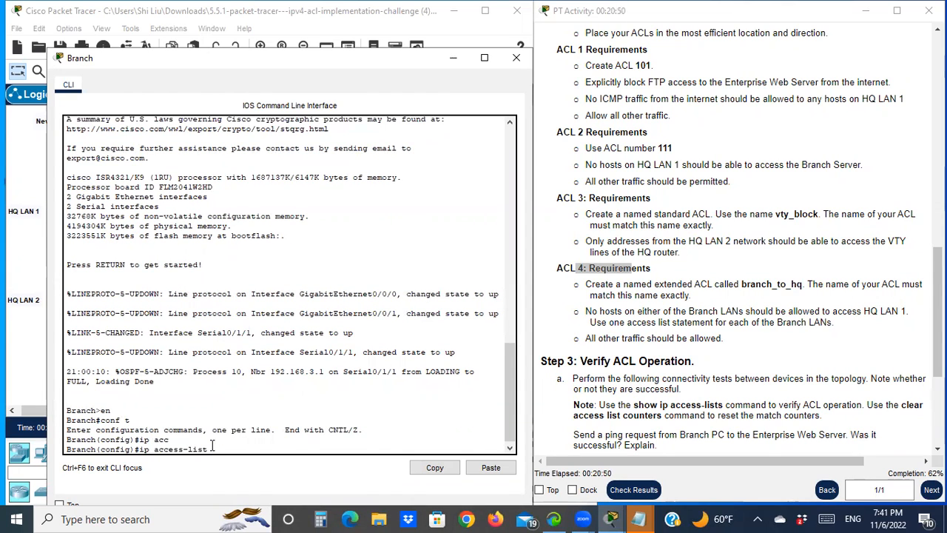
{"action": "type", "text": "extended"}
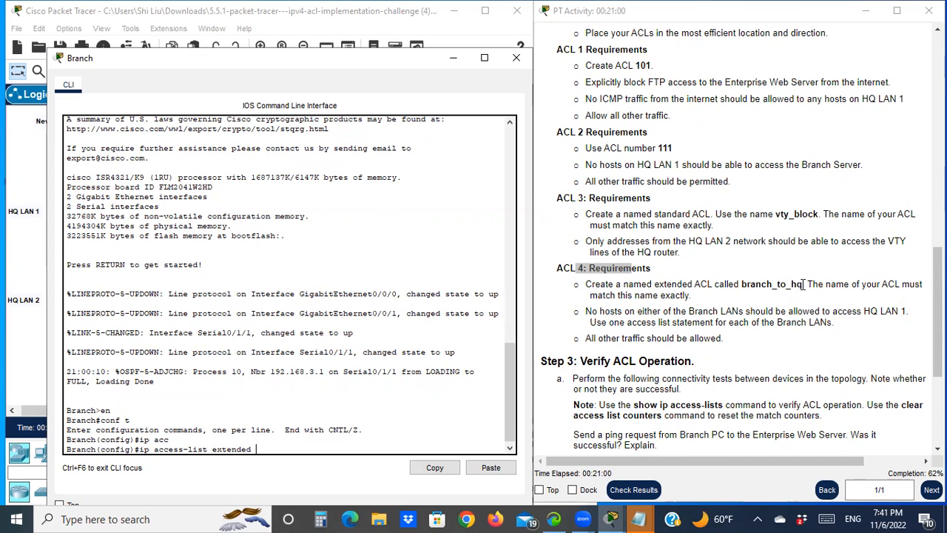
{"action": "type", "text": "branch "}
{"action": "type", "text": "to_h"}
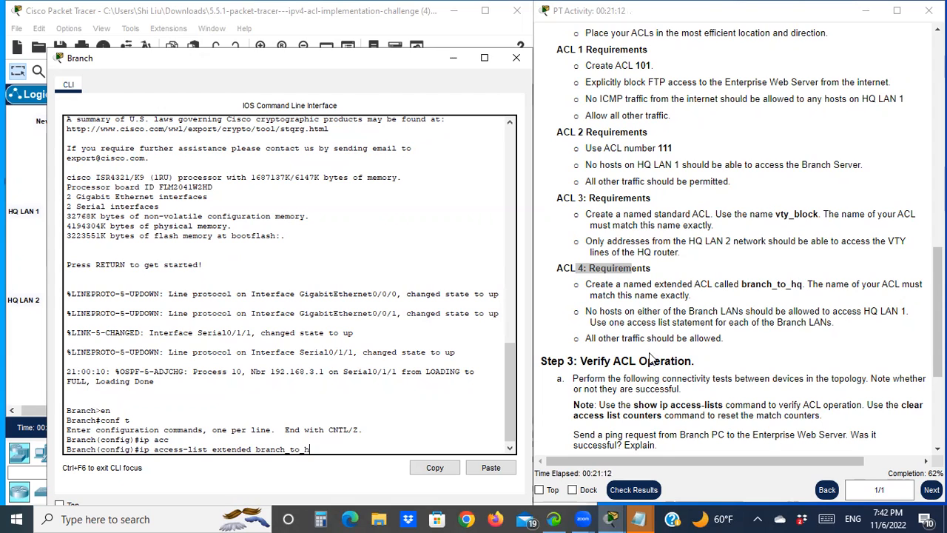
{"action": "type", "text": "q"}
{"action": "key", "text": "Return"}
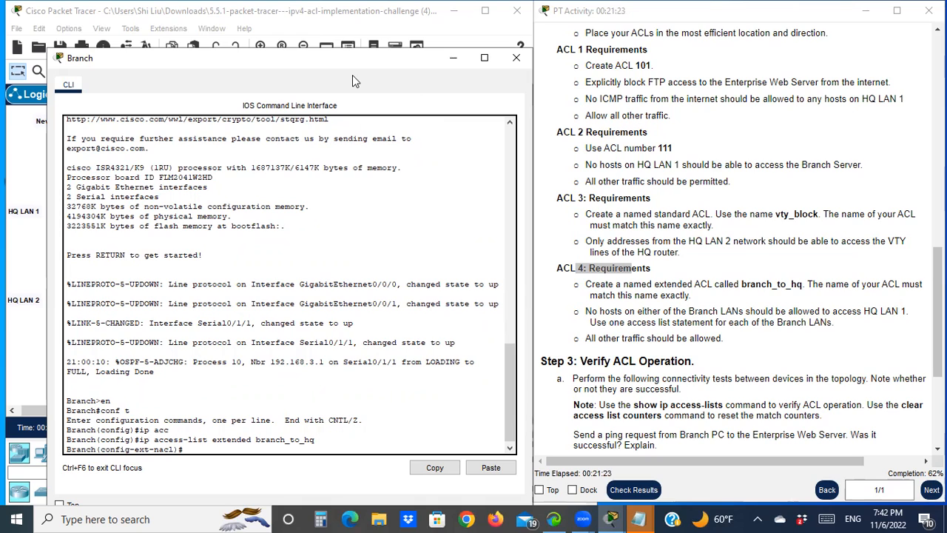
- Add a deny entry blocking IP traffic from 192.168.2.0 0.0.0.31 to 192.168.1.0 0.0.0.63
{"action": "left_click_drag", "start_coordinate": [353, 75], "coordinate": [830, 47]}
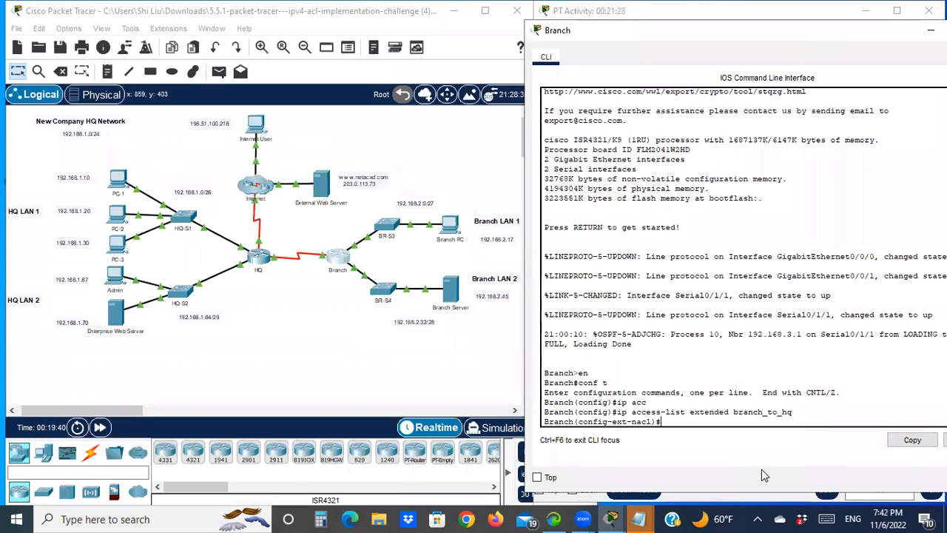
{"action": "type", "text": "deny ?"}
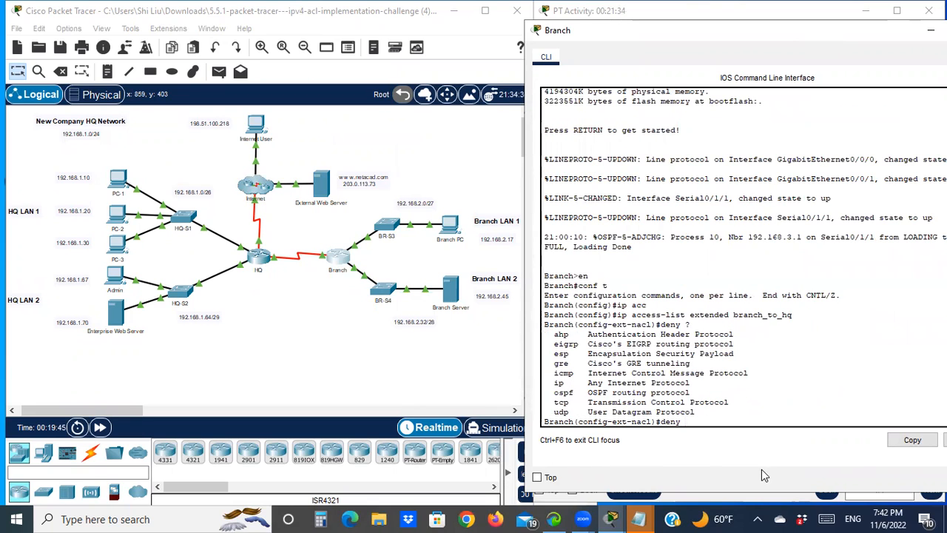
{"action": "type", "text": "ip"}
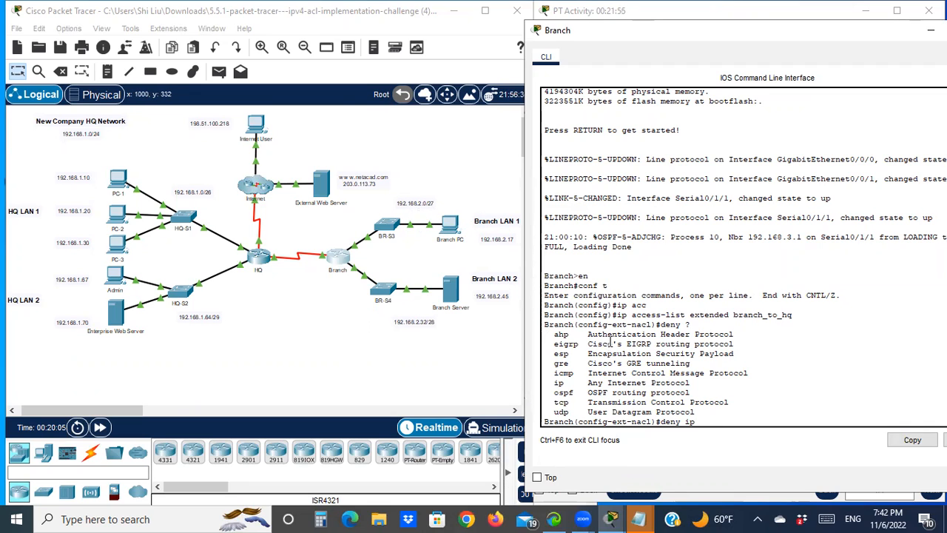
{"action": "type", "text": "192.168.2.0"}
{"action": "left_click", "coordinate": [639, 518]}
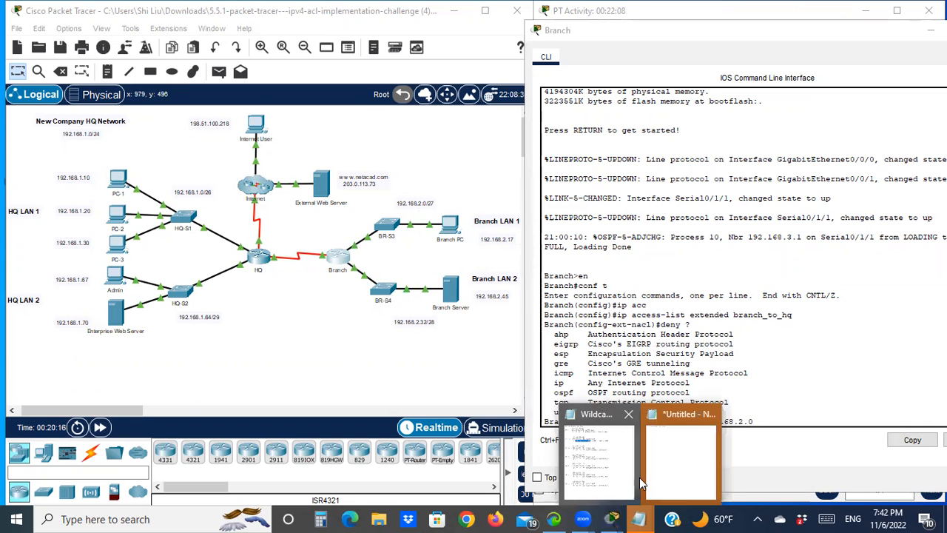
{"action": "left_click", "coordinate": [583, 469]}
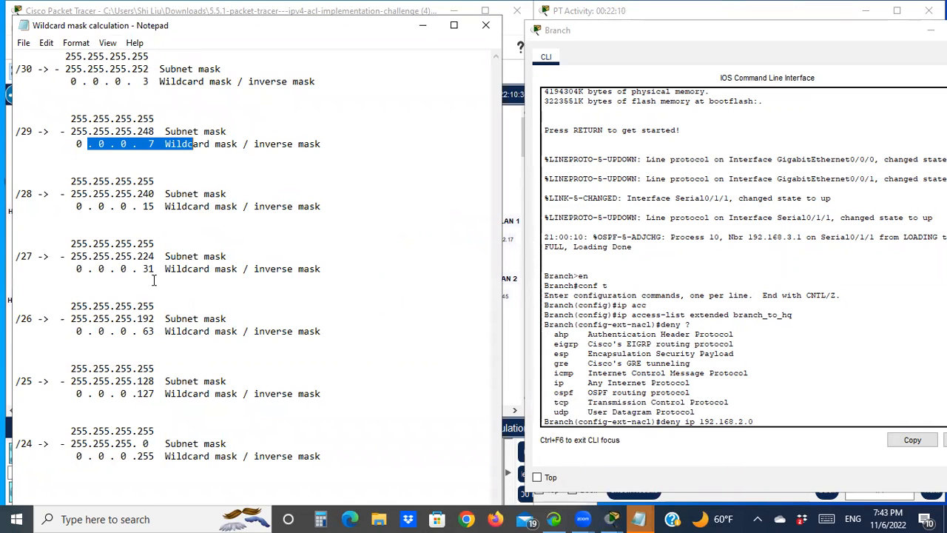
{"action": "left_click", "coordinate": [422, 25]}
{"action": "type", "text": "0.0.0.31"}
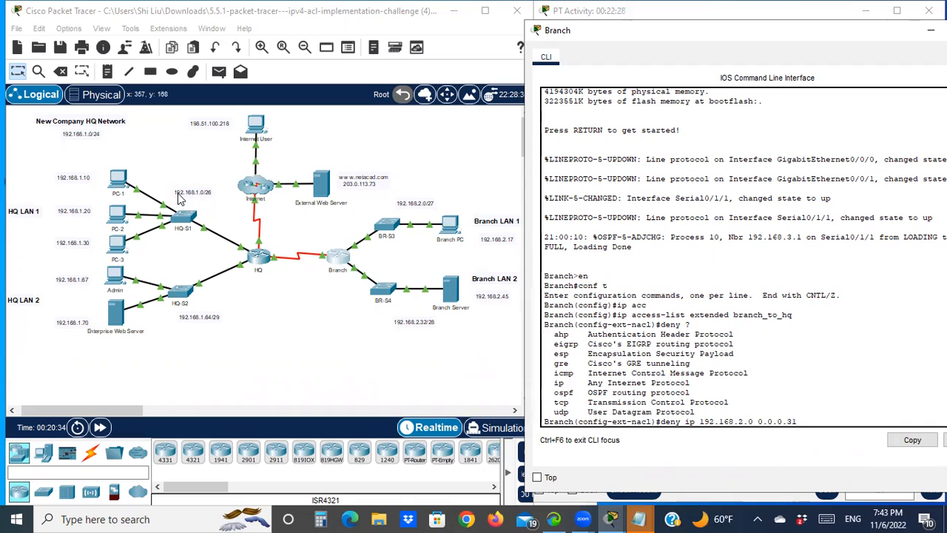
{"action": "type", "text": "92.168.1.0 0.0.0."}
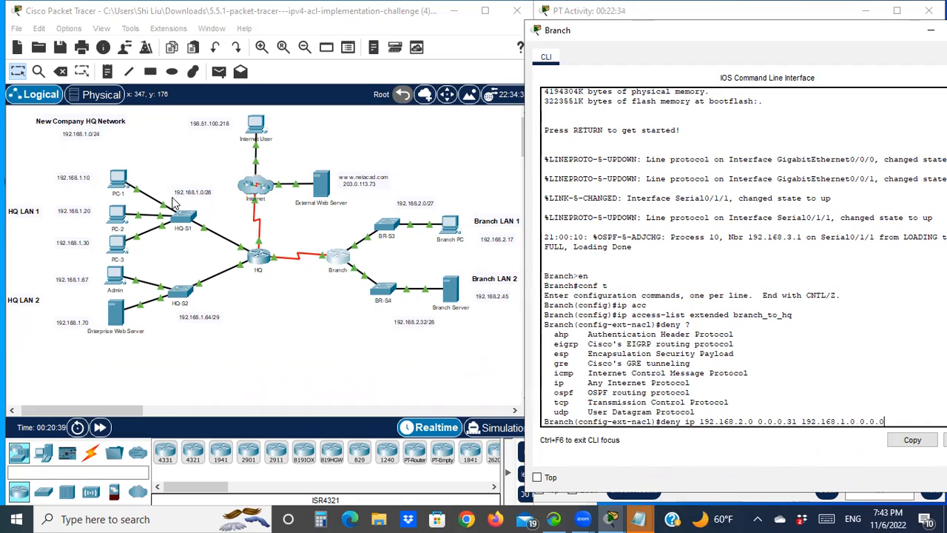
{"action": "type", "text": "63"}
{"action": "key", "text": "Return"}
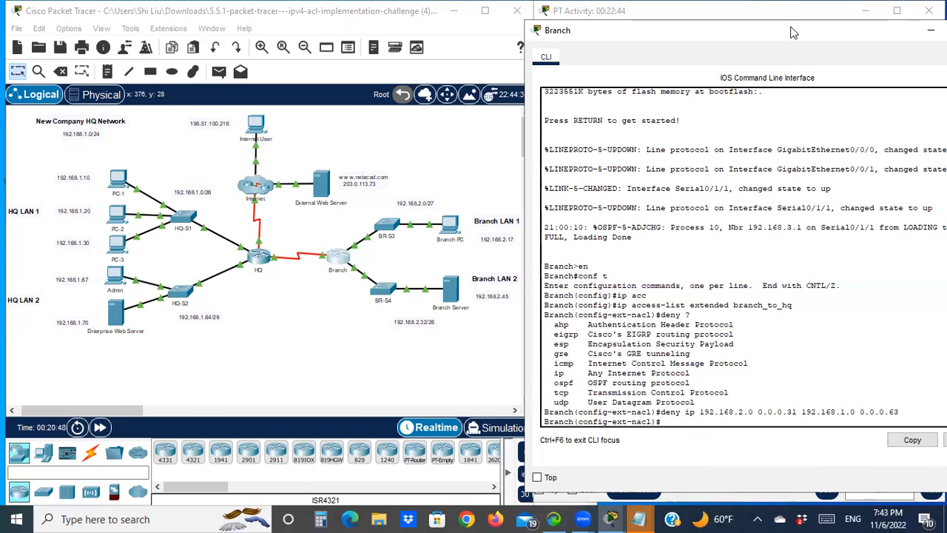
- Add a second deny entry blocking IP traffic from 192.168.2.32 0.0.0.15 to 192.168.1.0 0.0.0.63
{"action": "left_click_drag", "start_coordinate": [787, 33], "coordinate": [588, 25]}
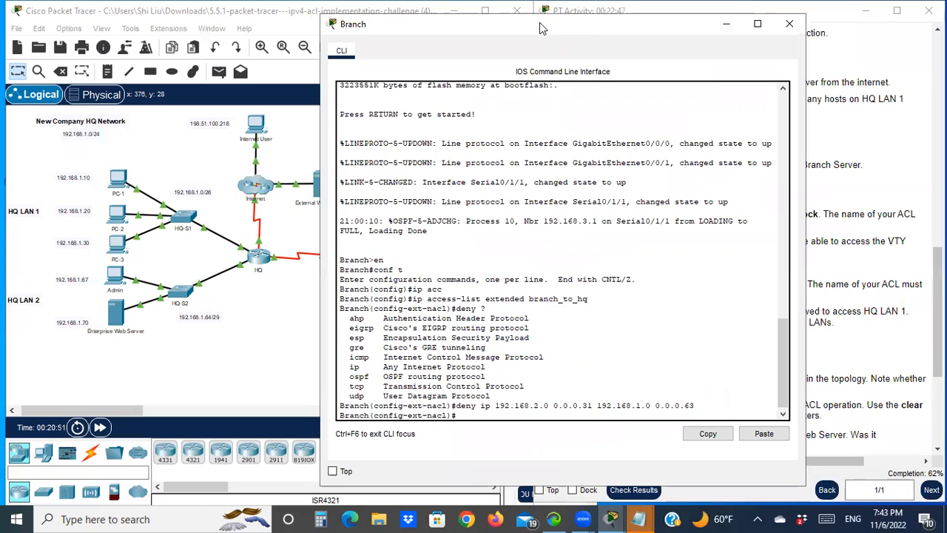
{"action": "left_click_drag", "start_coordinate": [539, 22], "coordinate": [746, 39]}
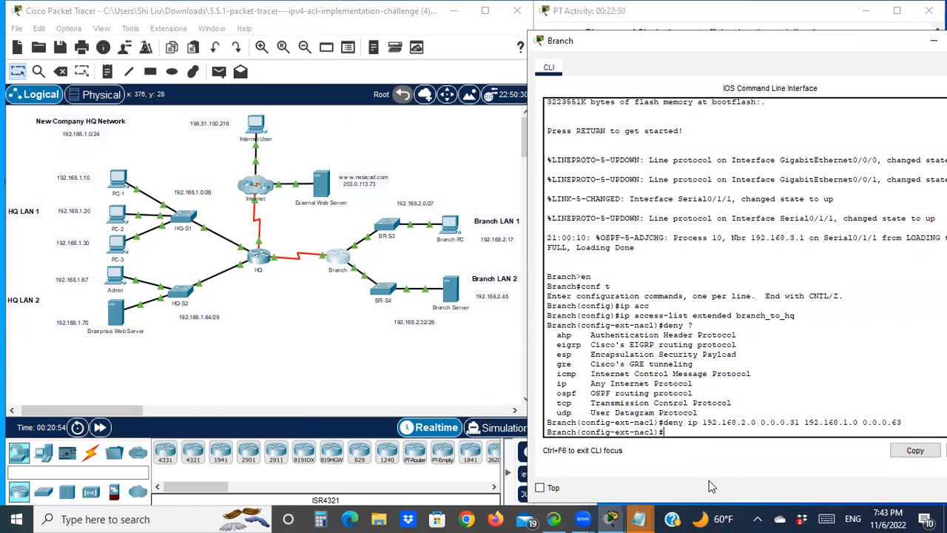
{"action": "key", "text": "Up"}
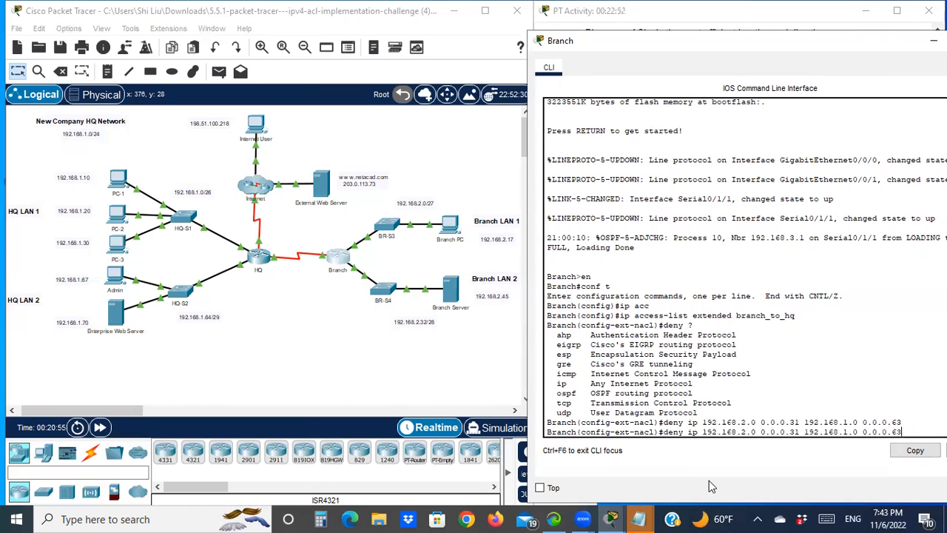
{"action": "key", "text": "Left"}
{"action": "key", "text": "Left"}
{"action": "key", "text": "Left"}
{"action": "key", "text": "Left"}
{"action": "key", "text": "Left"}
{"action": "key", "text": "Left"}
{"action": "key", "text": "Left"}
{"action": "key", "text": "Left"}
{"action": "key", "text": "Left"}
{"action": "key", "text": "Left"}
{"action": "key", "text": "Left"}
{"action": "key", "text": "Left"}
{"action": "key", "text": "Left"}
{"action": "key", "text": "Left"}
{"action": "key", "text": "Left"}
{"action": "key", "text": "Left"}
{"action": "key", "text": "Left"}
{"action": "key", "text": "Left"}
{"action": "key", "text": "Left"}
{"action": "key", "text": "Left"}
{"action": "key", "text": "Left"}
{"action": "key", "text": "Left"}
{"action": "key", "text": "Left"}
{"action": "key", "text": "Left"}
{"action": "key", "text": "BackSpace"}
{"action": "type", "text": "32"}
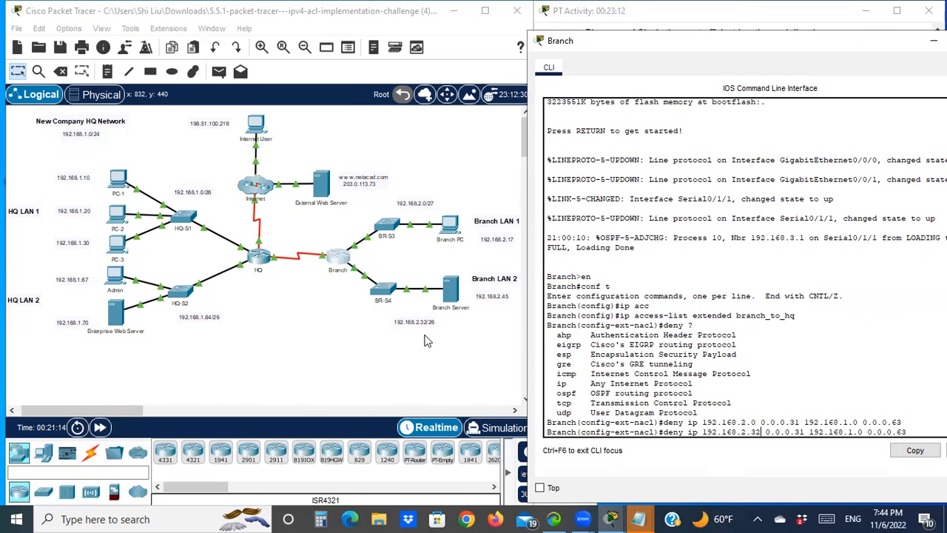
{"action": "key", "text": "Right"}
{"action": "key", "text": "Right"}
{"action": "key", "text": "Right"}
{"action": "key", "text": "Right"}
{"action": "key", "text": "Right"}
{"action": "mouse_move", "coordinate": [638, 518]}
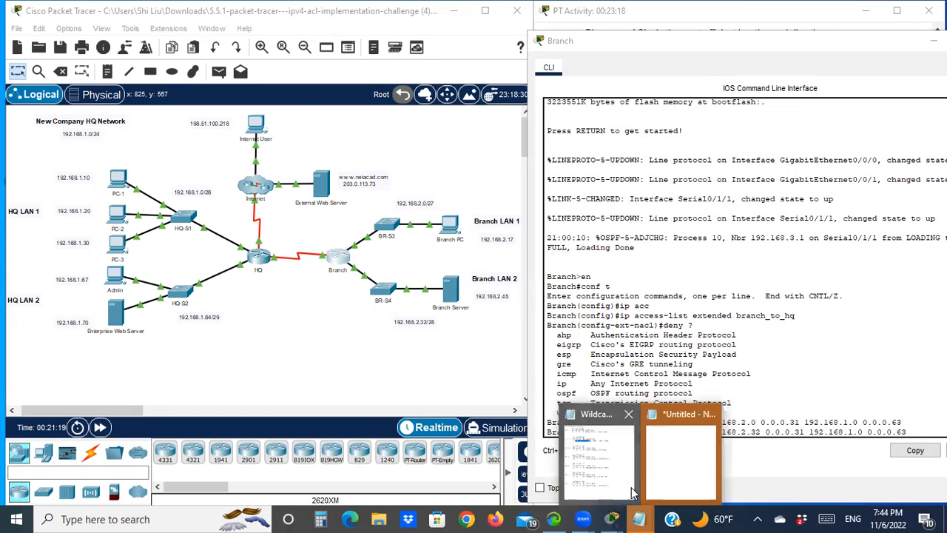
{"action": "left_click", "coordinate": [600, 483]}
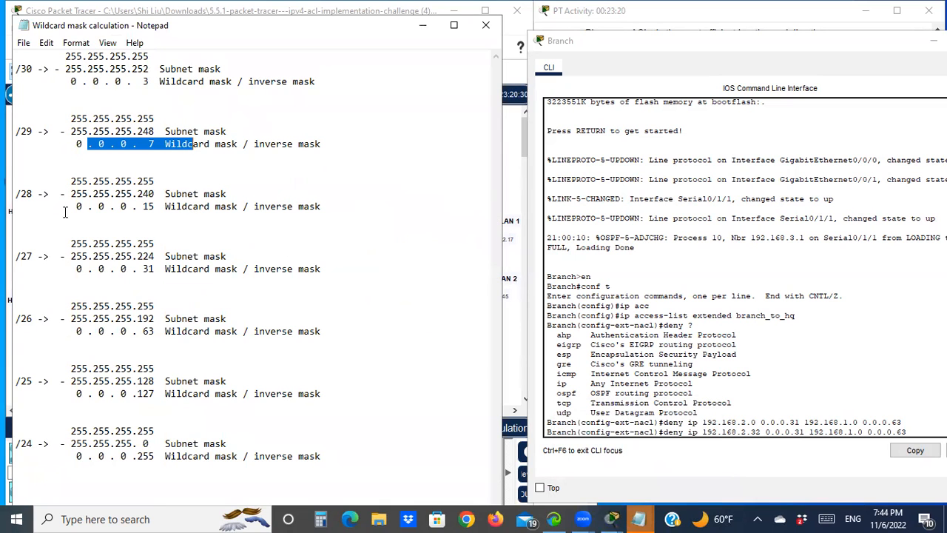
{"action": "left_click", "coordinate": [422, 25]}
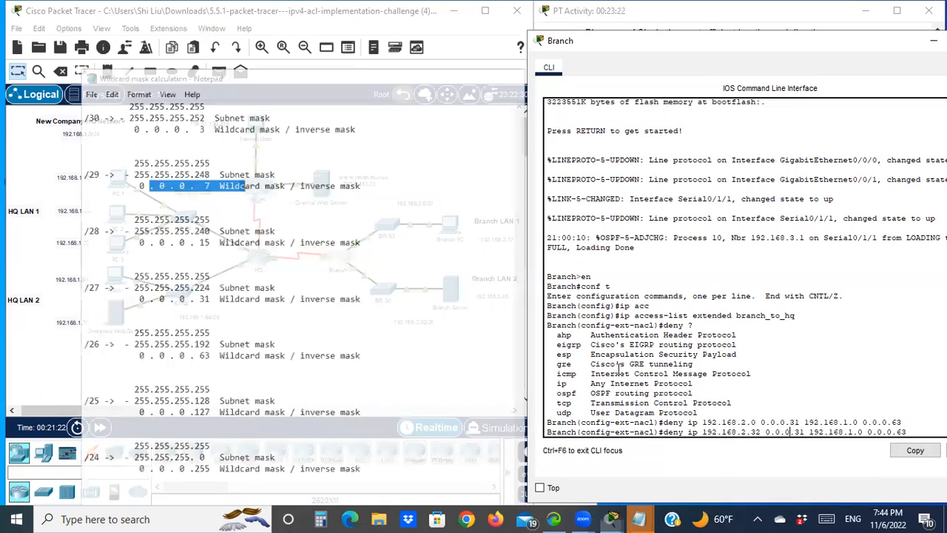
{"action": "key", "text": "Right"}
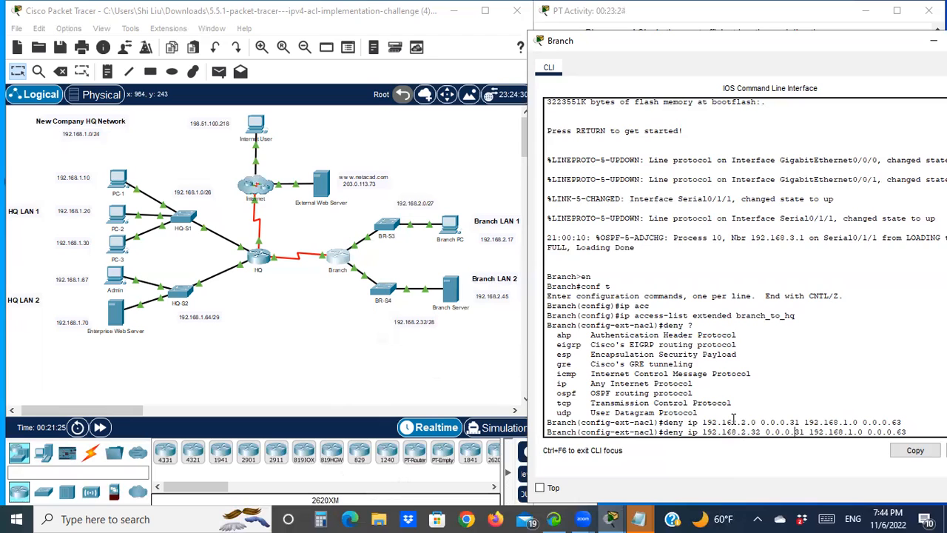
{"action": "key", "text": "Right"}
{"action": "key", "text": "Right"}
{"action": "key", "text": "BackSpace"}
{"action": "key", "text": "BackSpace"}
{"action": "type", "text": "15"}
{"action": "key", "text": "Return"}
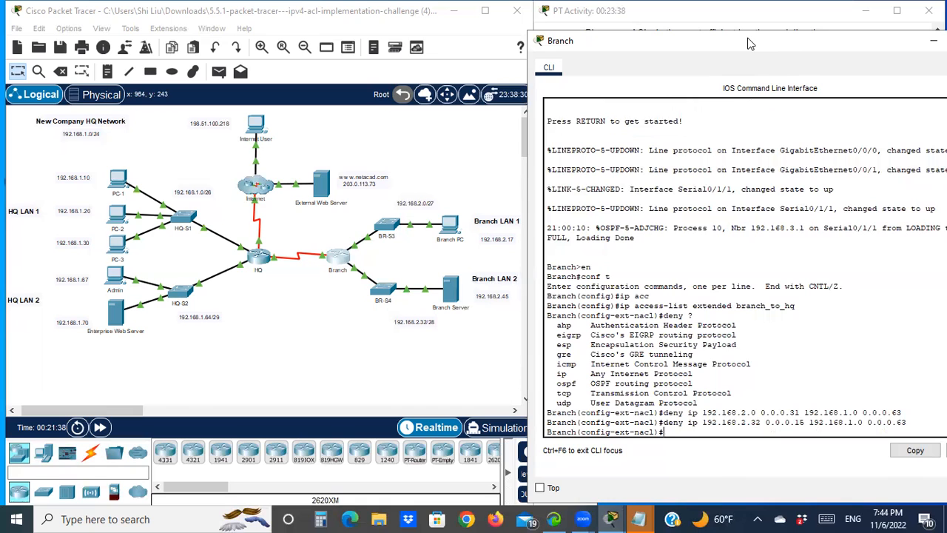
- Permit all other IP traffic from any source to any destination in branch_to_hq
{"action": "left_click_drag", "start_coordinate": [748, 43], "coordinate": [264, 23]}
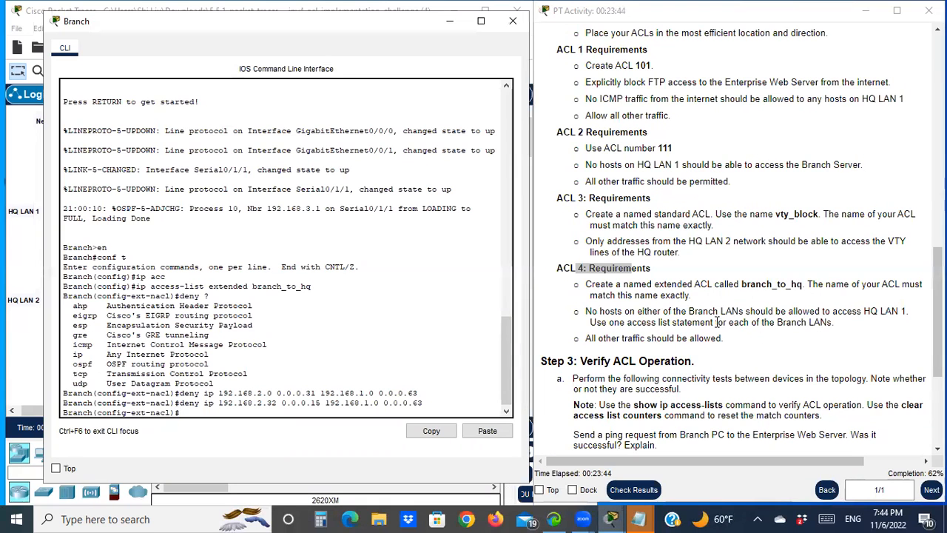
{"action": "scroll", "coordinate": [664, 337], "scroll_direction": "down", "scroll_amount": 1}
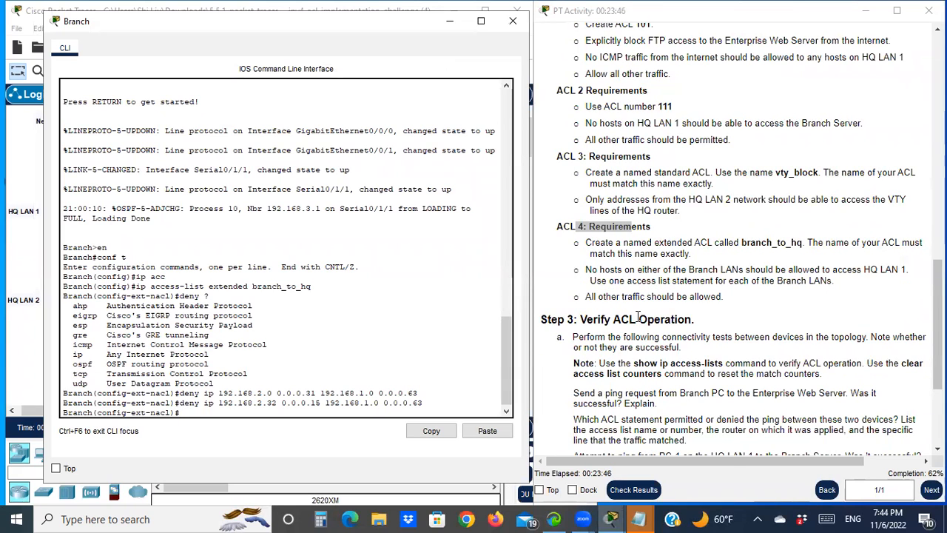
{"action": "type", "text": "permit ip any any"}
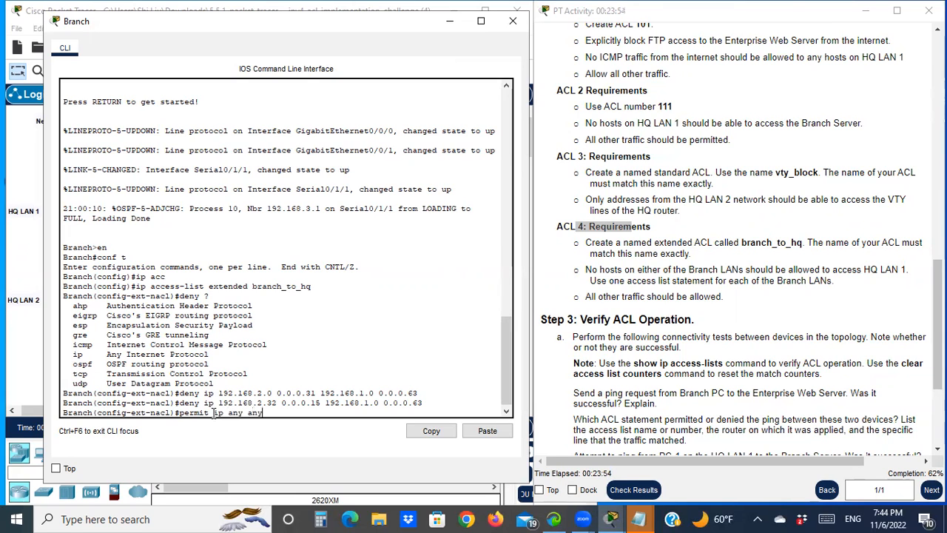
{"action": "key", "text": "Return"}
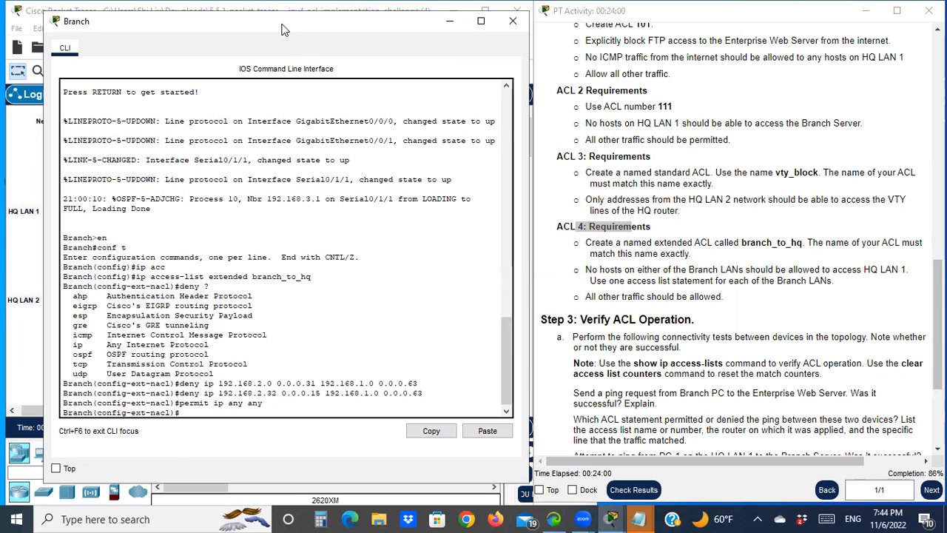
- Open the Packet Tracer Preferences dialog
{"action": "left_click_drag", "start_coordinate": [285, 26], "coordinate": [668, 57]}
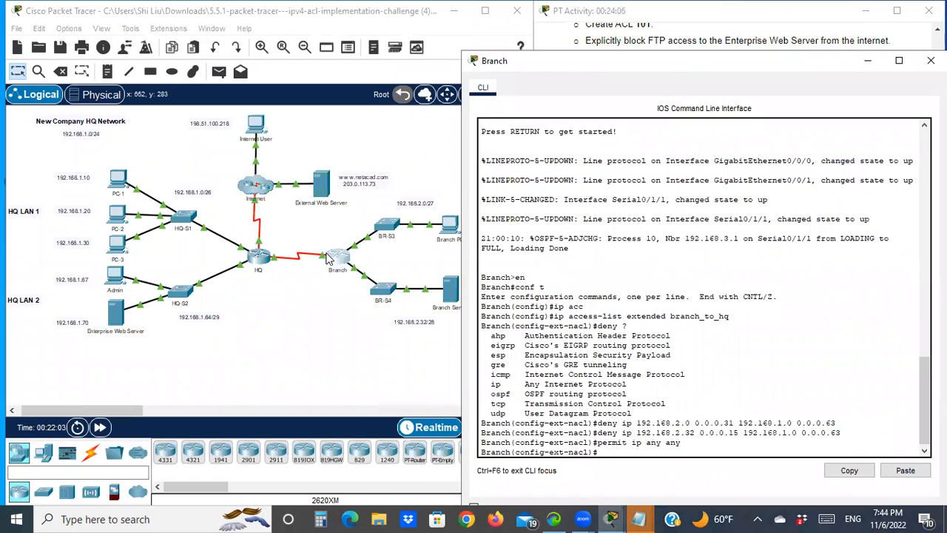
{"action": "left_click", "coordinate": [310, 281]}
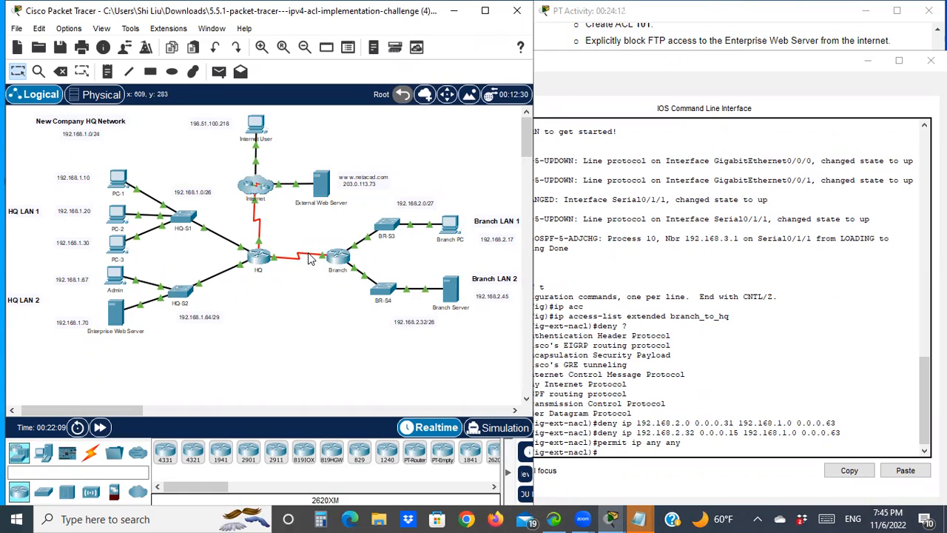
{"action": "left_click", "coordinate": [65, 30]}
{"action": "left_click", "coordinate": [87, 49]}
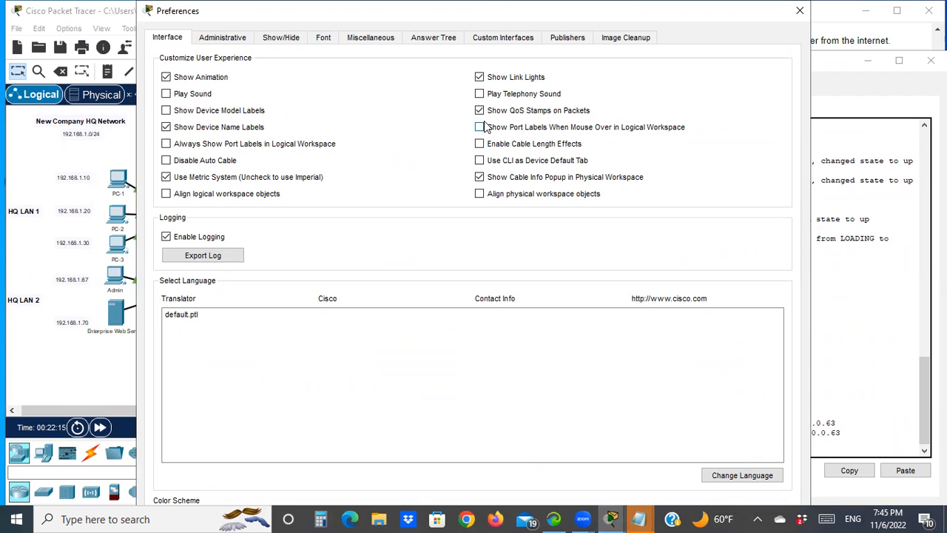
- Turn on always showing port labels in the logical workspace and close Preferences
{"action": "left_click", "coordinate": [197, 144]}
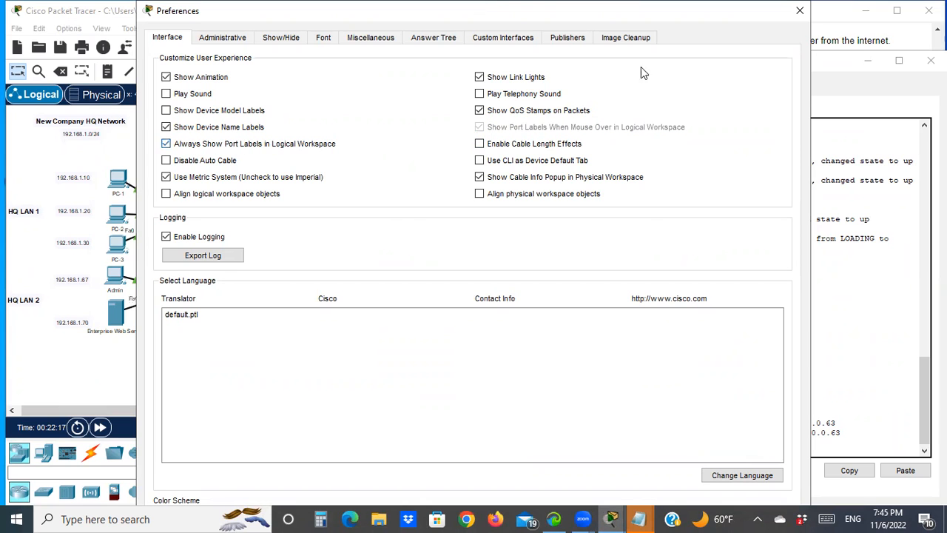
{"action": "left_click", "coordinate": [803, 11]}
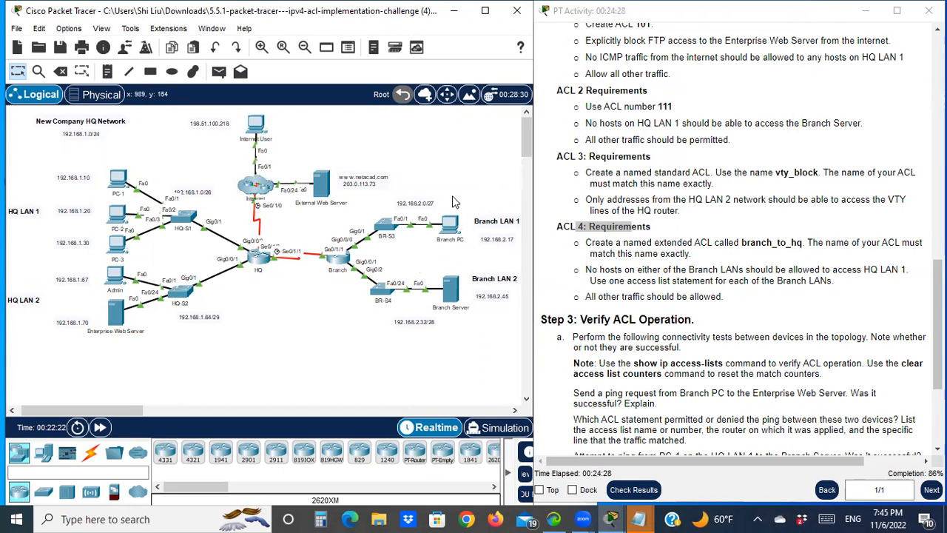
- Apply branch_to_hq outbound on the Branch router's Serial0/1/1 interface
{"action": "left_click", "coordinate": [334, 258]}
{"action": "left_click_drag", "start_coordinate": [380, 32], "coordinate": [352, 403]}
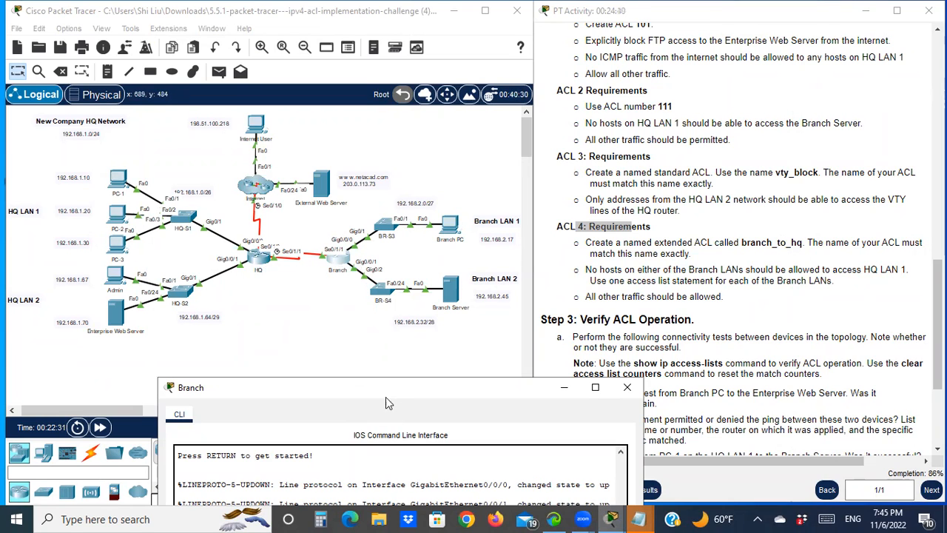
{"action": "left_click_drag", "start_coordinate": [385, 387], "coordinate": [365, 37]}
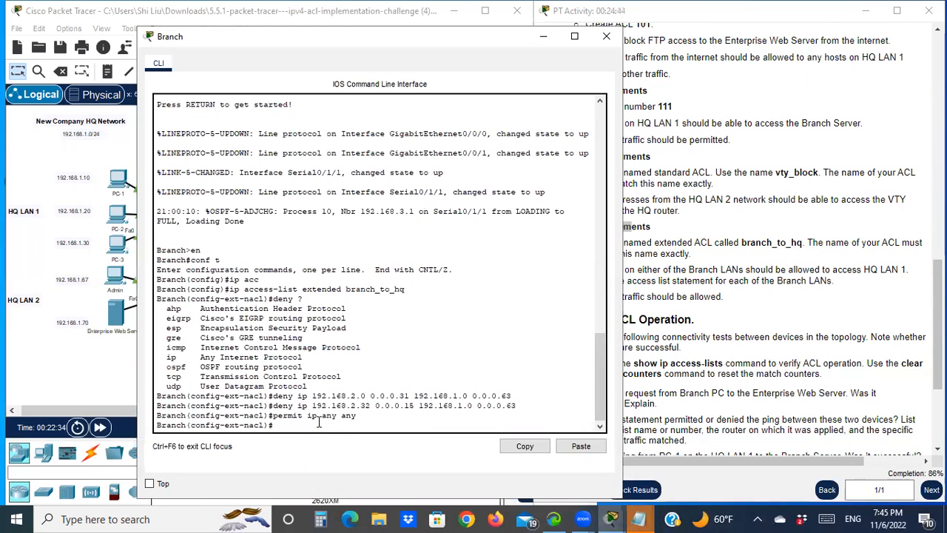
{"action": "type", "text": "exi"}
{"action": "key", "text": "Return"}
{"action": "type", "text": "int s0/1"}
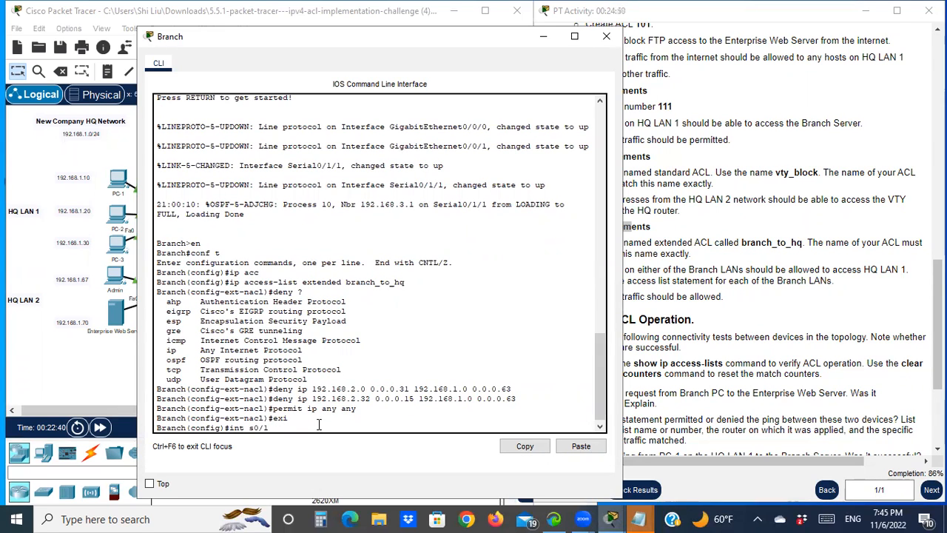
{"action": "type", "text": "/1"}
{"action": "key", "text": "Return"}
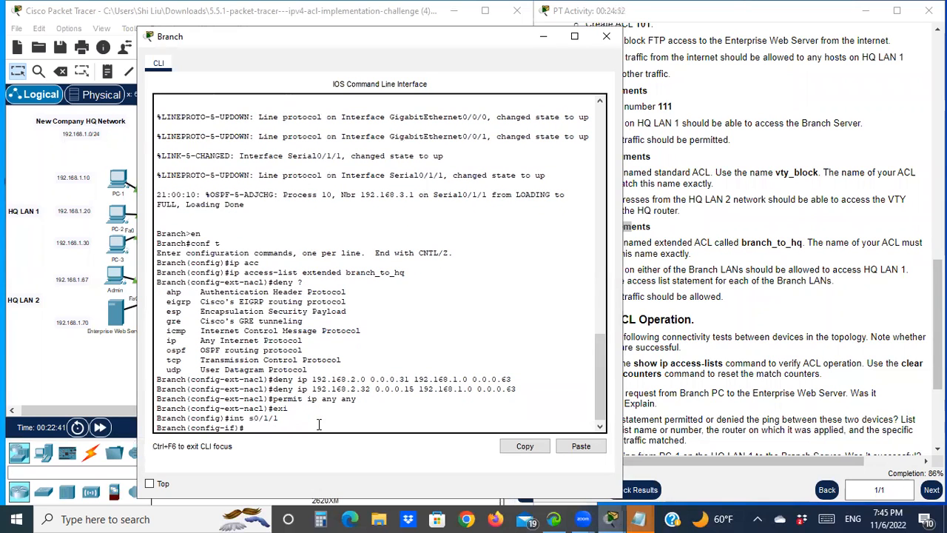
{"action": "type", "text": "ip acc"}
{"action": "key", "text": "Tab"}
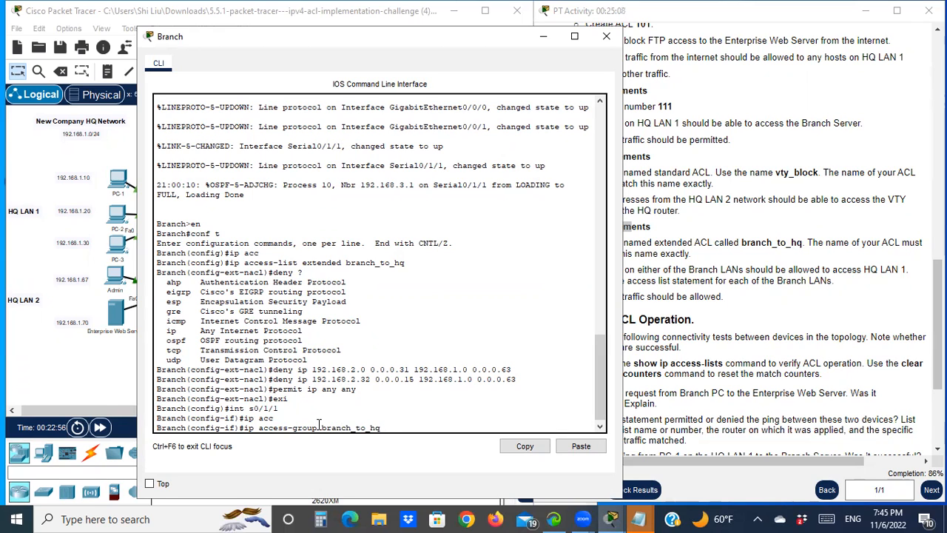
{"action": "key", "text": "Return"}
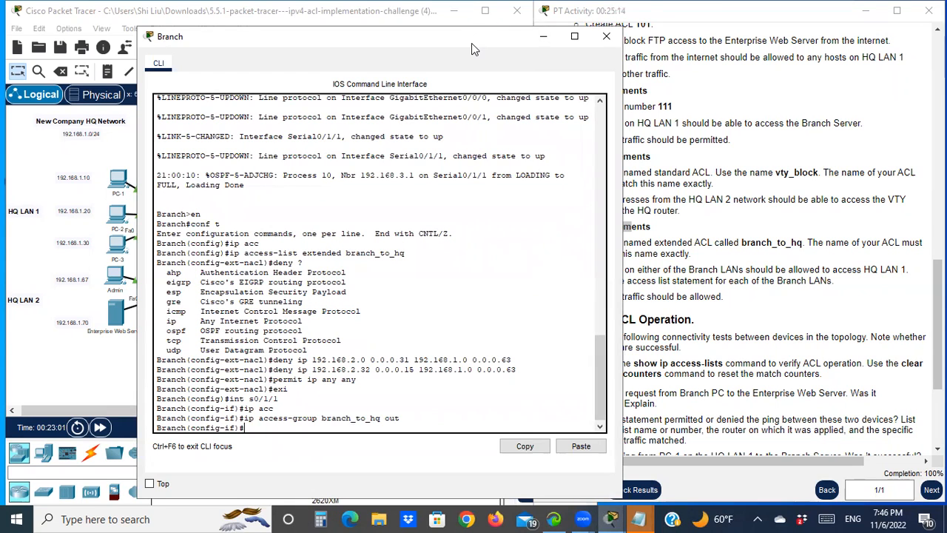
- Minimize the Branch CLI and review the ACL requirements and Step 3 verification instructions in the activity
{"action": "left_click_drag", "start_coordinate": [472, 43], "coordinate": [371, 338]}
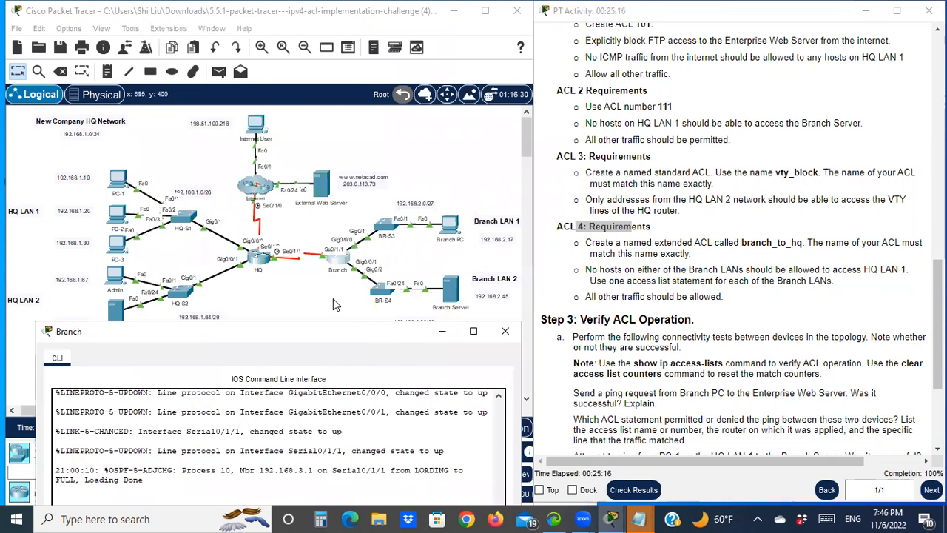
{"action": "scroll", "coordinate": [624, 296], "scroll_direction": "down", "scroll_amount": 3}
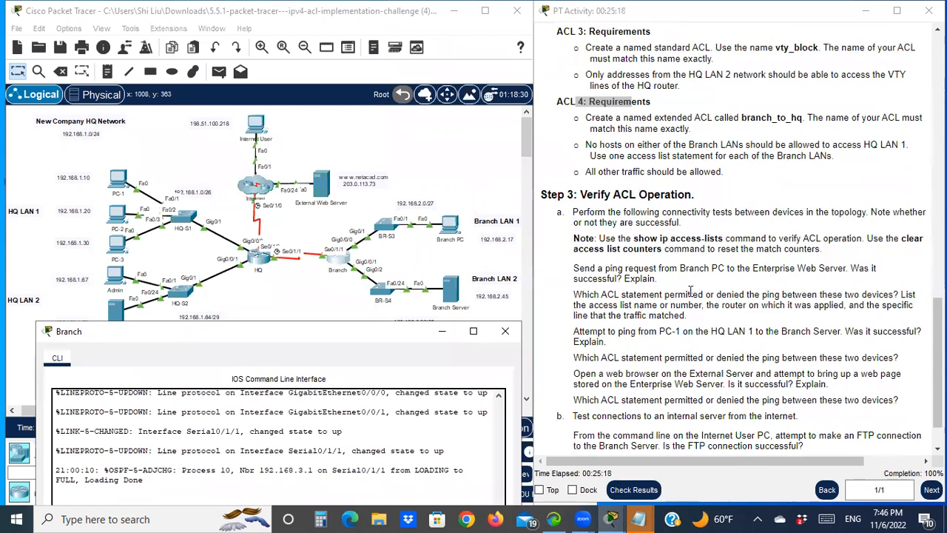
{"action": "scroll", "coordinate": [691, 292], "scroll_direction": "up", "scroll_amount": 1}
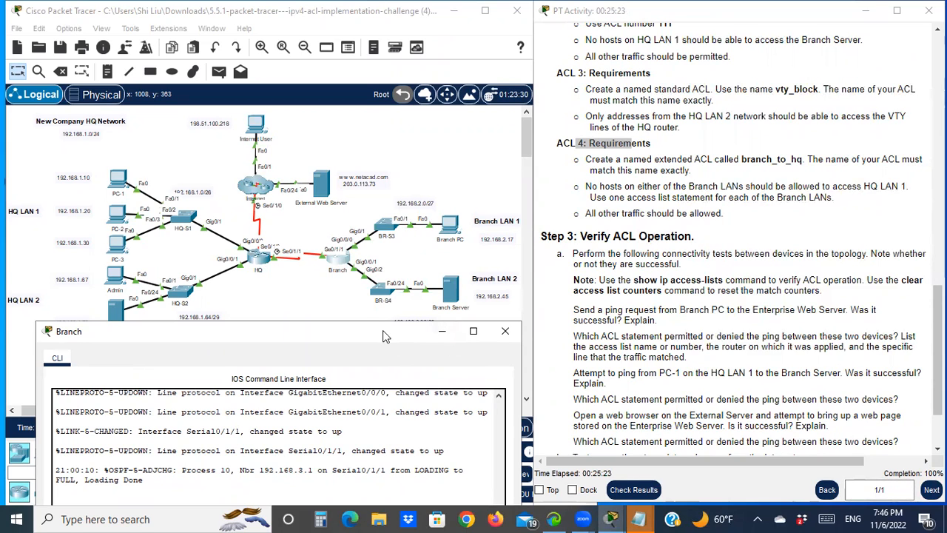
{"action": "left_click_drag", "start_coordinate": [383, 336], "coordinate": [388, 274]}
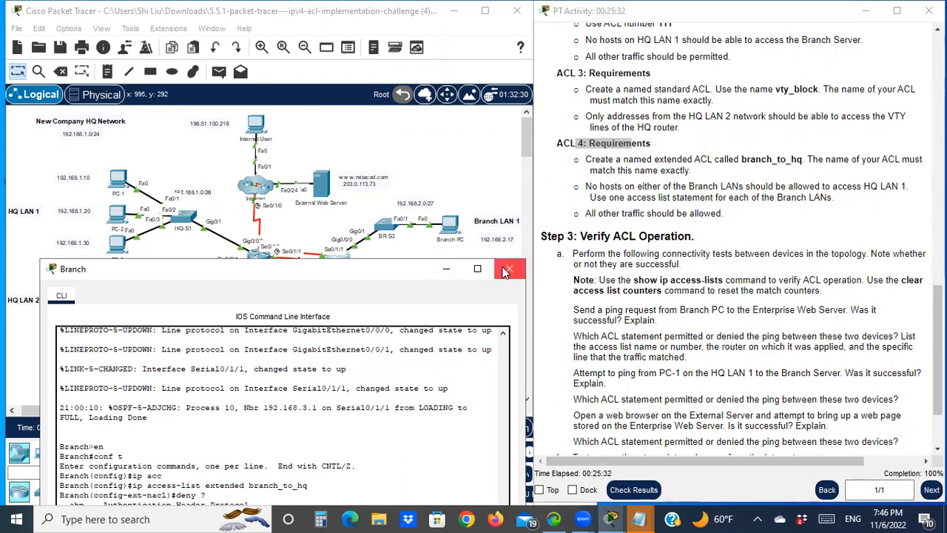
{"action": "left_click", "coordinate": [447, 271]}
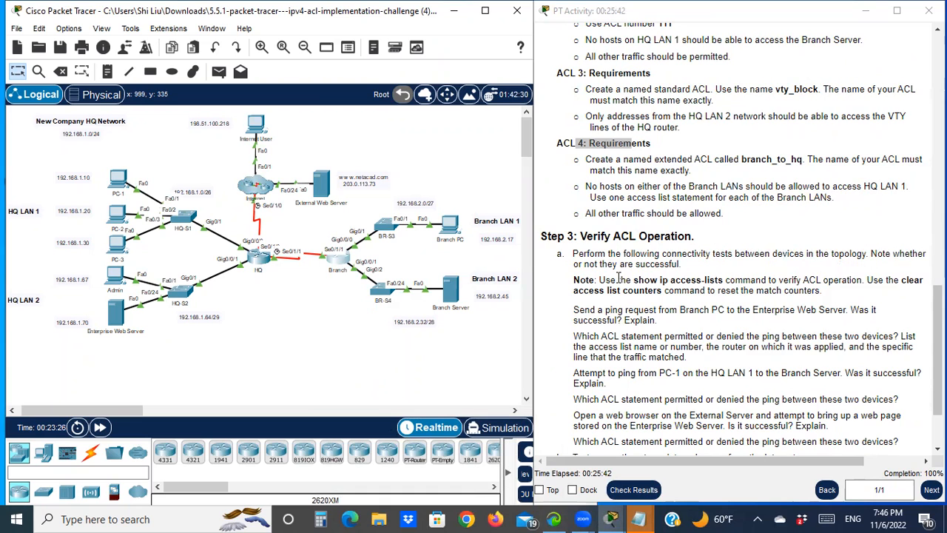
{"action": "scroll", "coordinate": [668, 285], "scroll_direction": "down", "scroll_amount": 2}
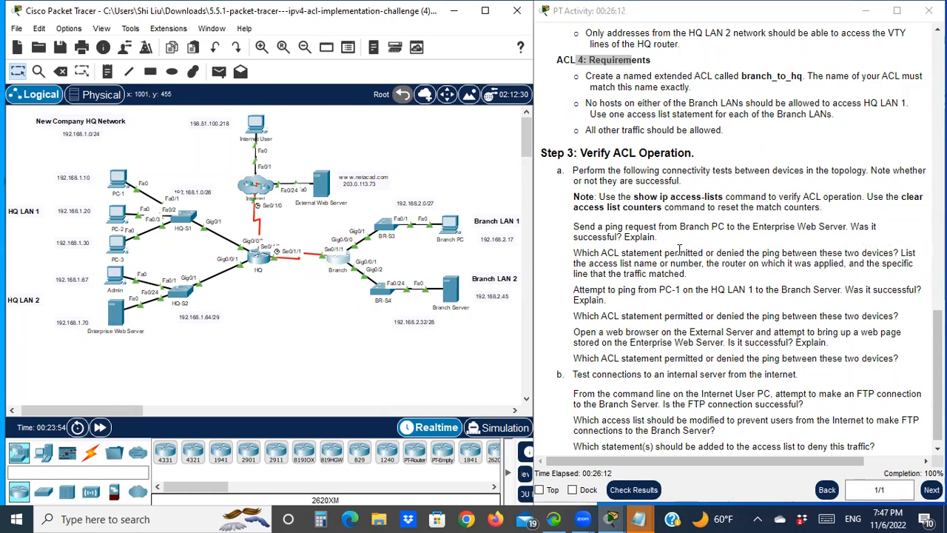
{"action": "left_click_drag", "start_coordinate": [597, 241], "coordinate": [662, 238]}
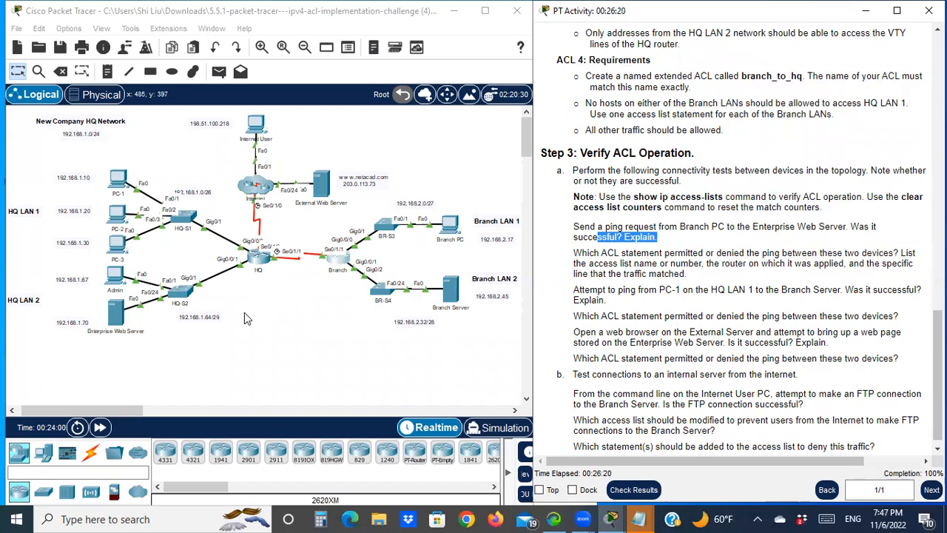
{"action": "scroll", "coordinate": [693, 232], "scroll_direction": "up", "scroll_amount": 10}
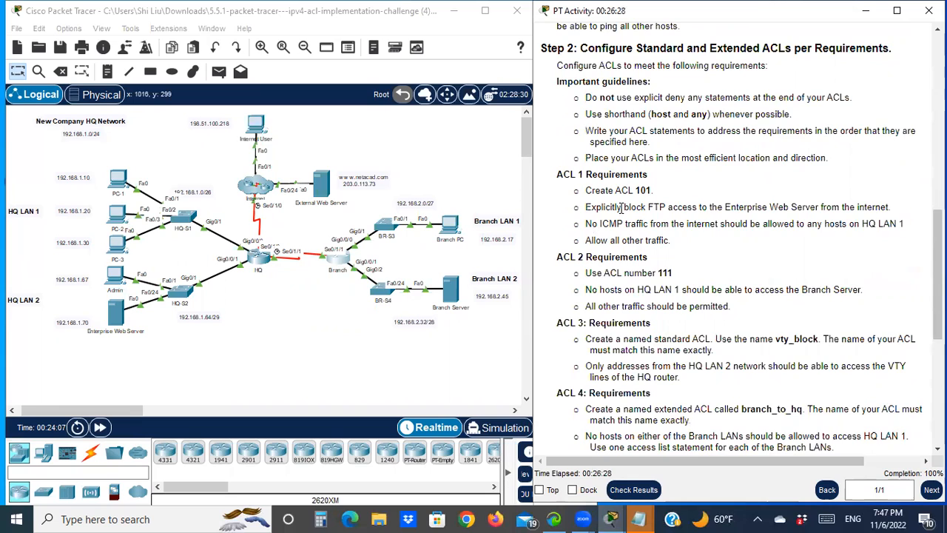
{"action": "scroll", "coordinate": [722, 333], "scroll_direction": "down", "scroll_amount": 5}
{"action": "left_click_drag", "start_coordinate": [598, 278], "coordinate": [699, 289]}
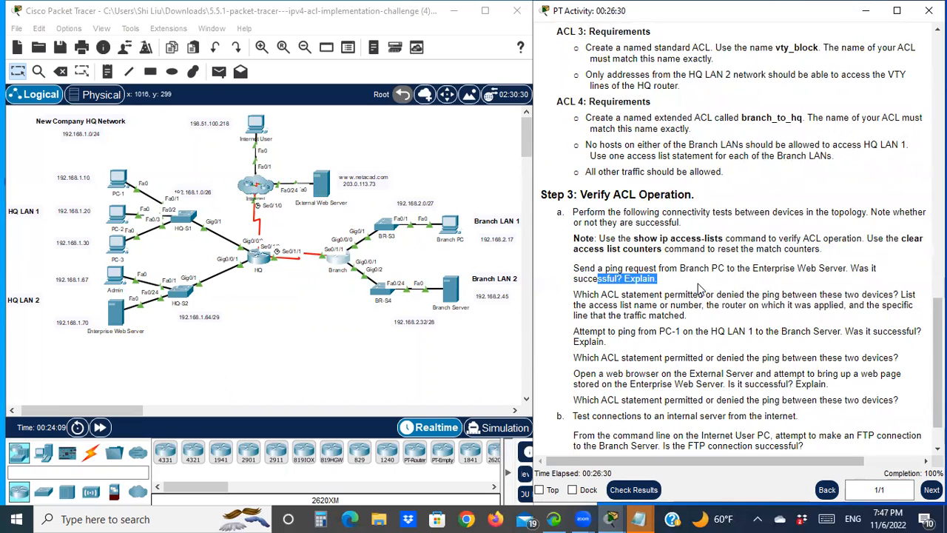
{"action": "scroll", "coordinate": [678, 260], "scroll_direction": "up", "scroll_amount": 5}
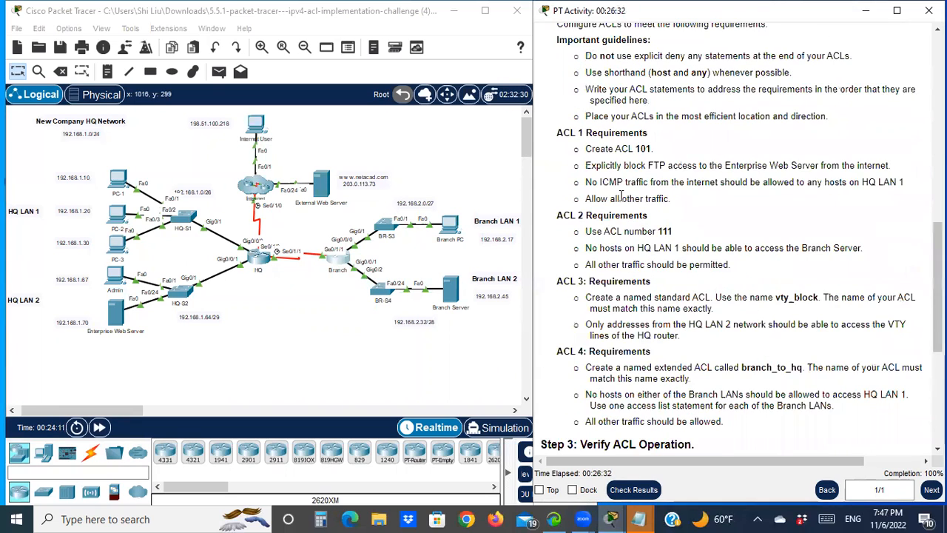
{"action": "scroll", "coordinate": [622, 194], "scroll_direction": "up", "scroll_amount": 3}
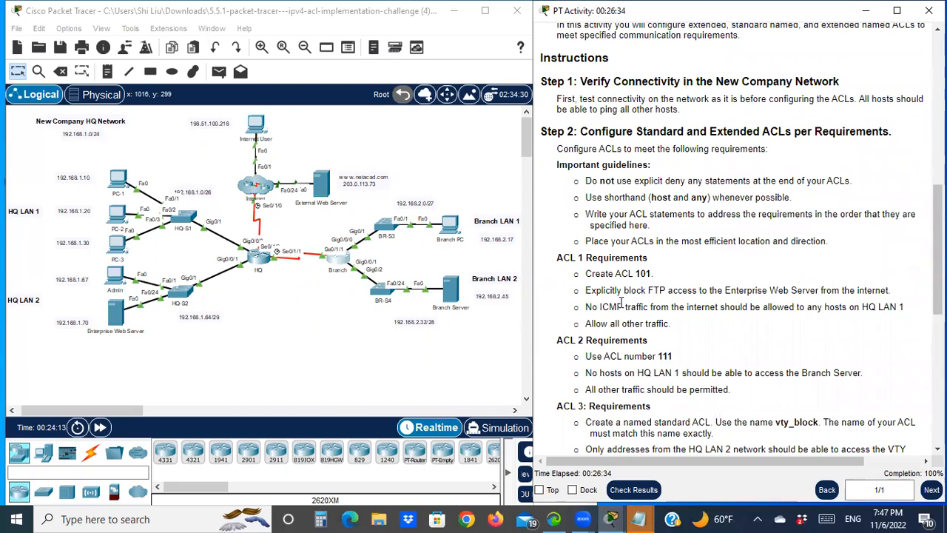
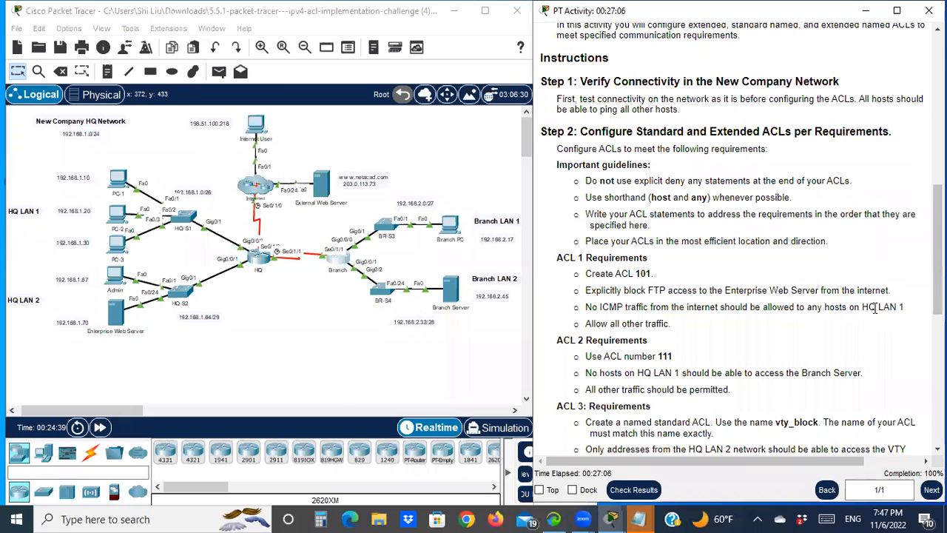
- Open the Branch PC command prompt and ping the Enterprise Web Server at 192.168.1.70, then minimize the window
{"action": "scroll", "coordinate": [806, 294], "scroll_direction": "down", "scroll_amount": 7}
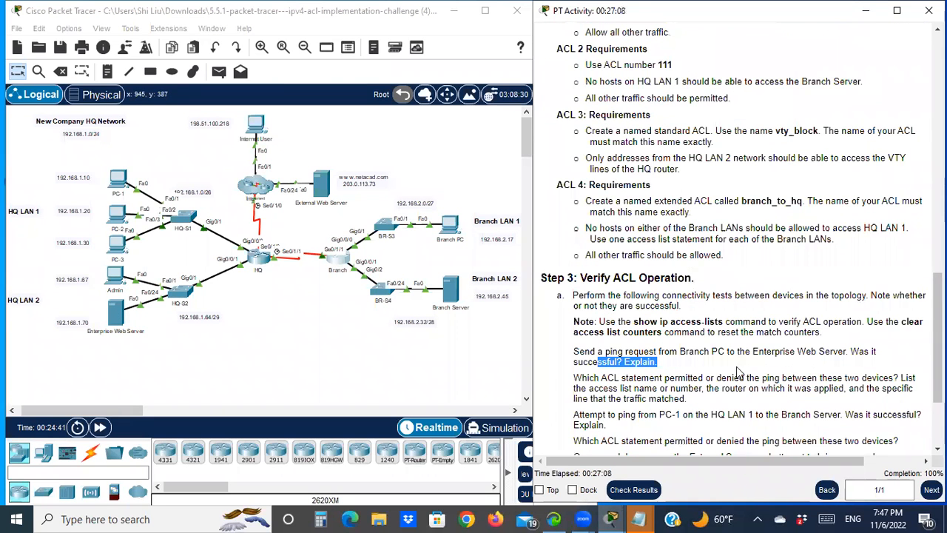
{"action": "scroll", "coordinate": [663, 368], "scroll_direction": "down", "scroll_amount": 2}
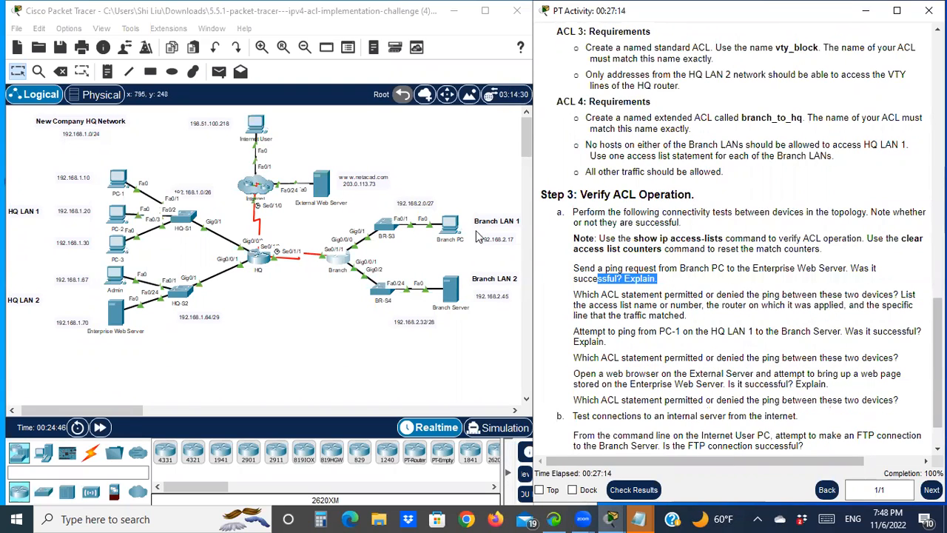
{"action": "left_click", "coordinate": [448, 231]}
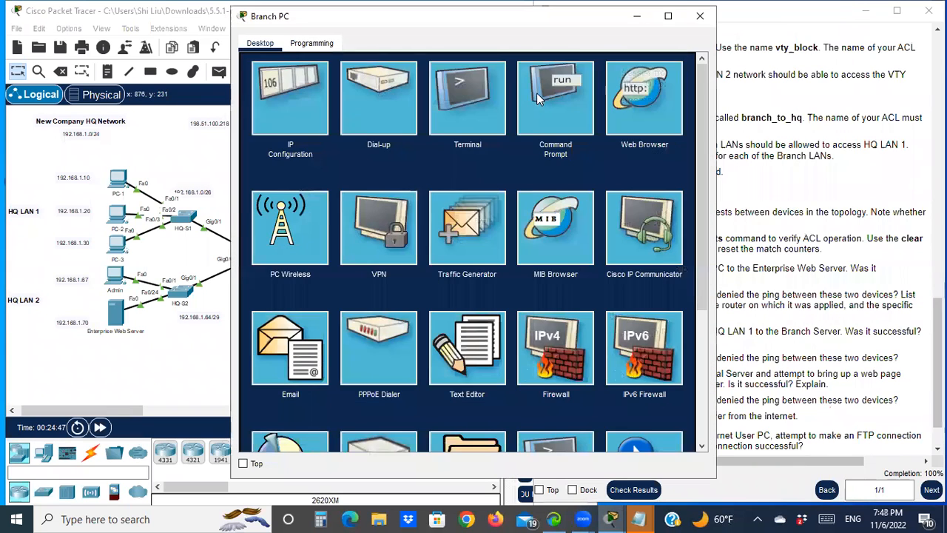
{"action": "left_click", "coordinate": [534, 94]}
{"action": "type", "text": "ping"}
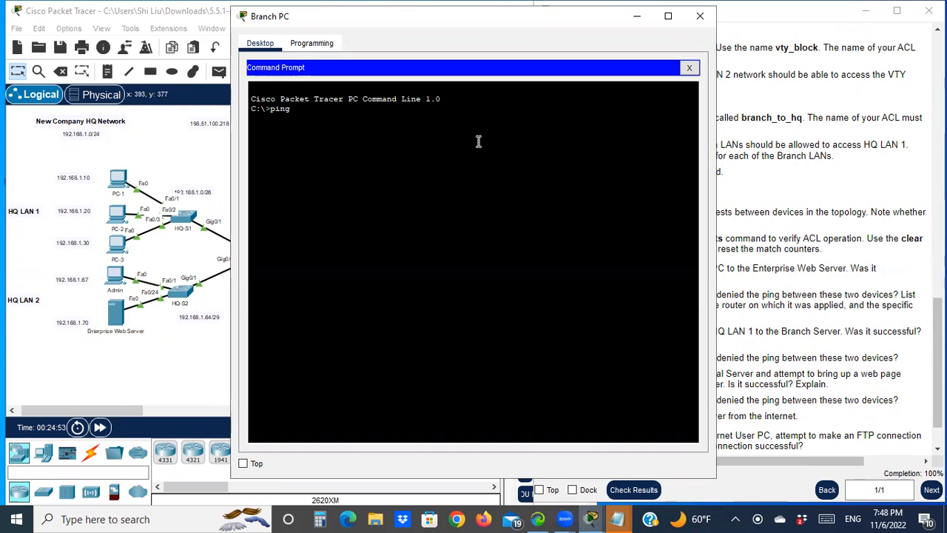
{"action": "type", "text": "192.168.1.70"}
{"action": "key", "text": "Return"}
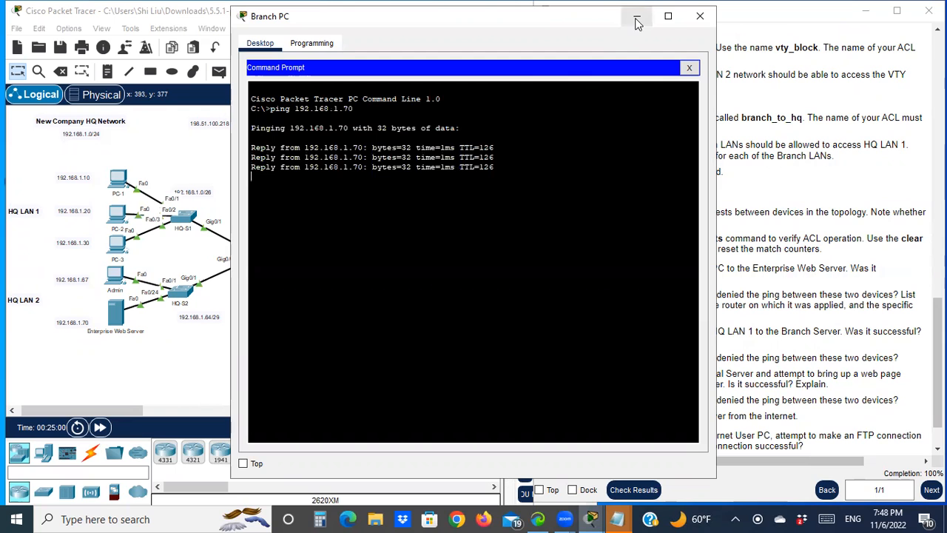
{"action": "left_click", "coordinate": [637, 22]}
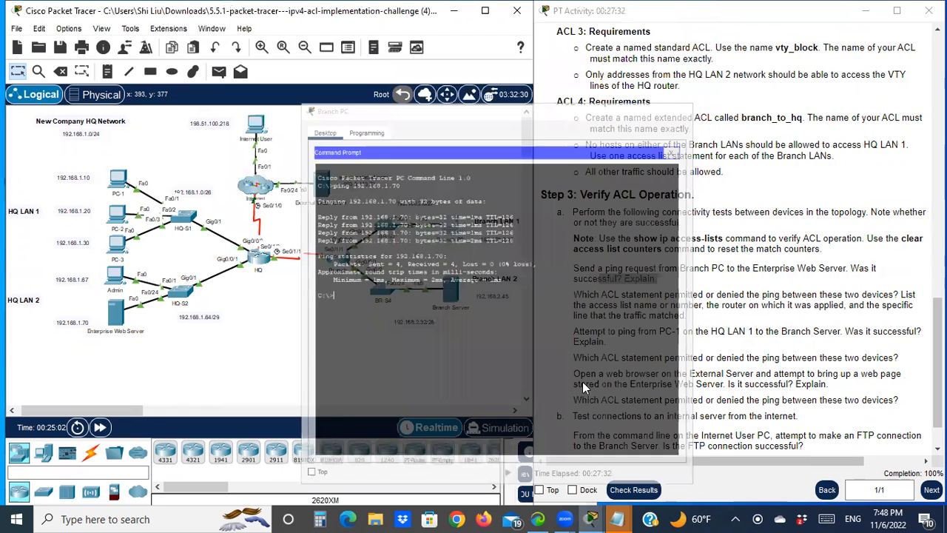
- On the HQ router CLI, leave configuration mode and display the access lists with show access-lists
{"action": "left_click_drag", "start_coordinate": [589, 304], "coordinate": [712, 297]}
{"action": "left_click_drag", "start_coordinate": [620, 296], "coordinate": [675, 296]}
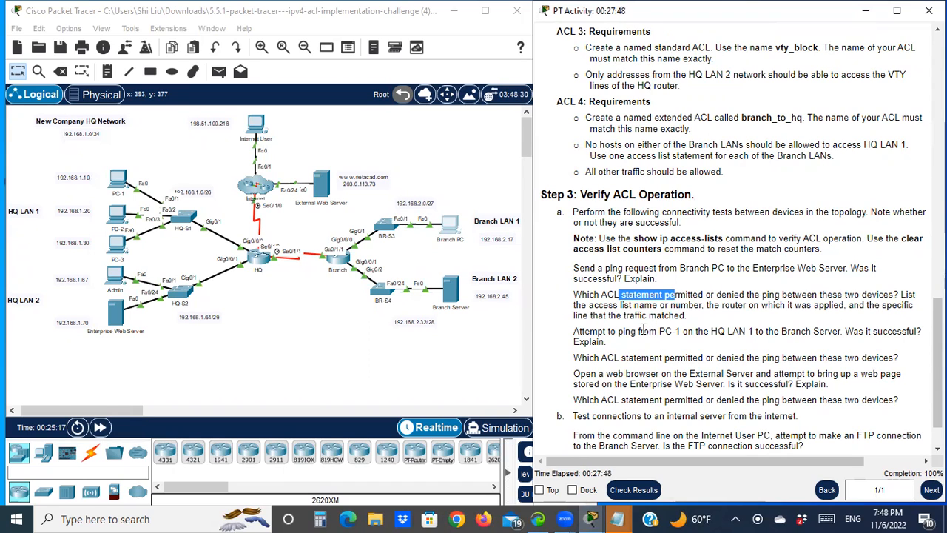
{"action": "left_click", "coordinate": [255, 259]}
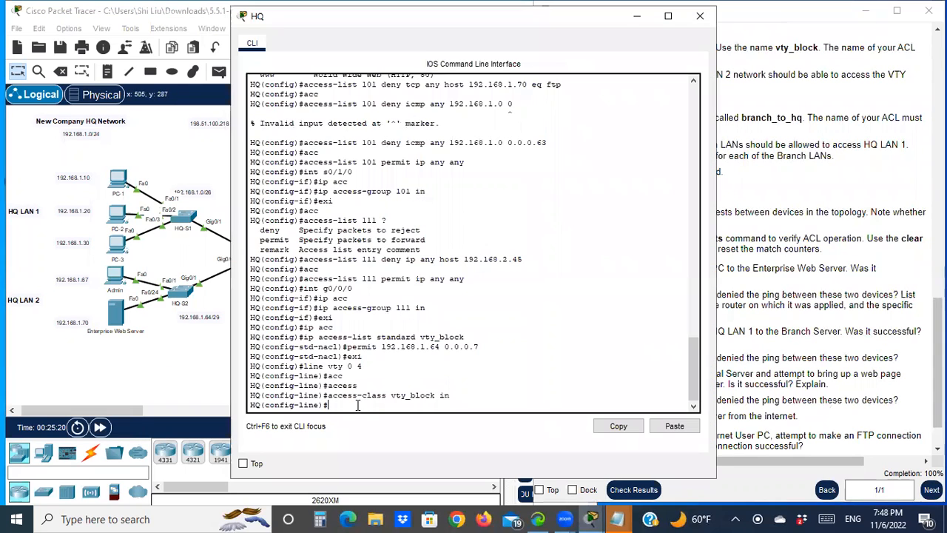
{"action": "type", "text": "end"}
{"action": "key", "text": "Return"}
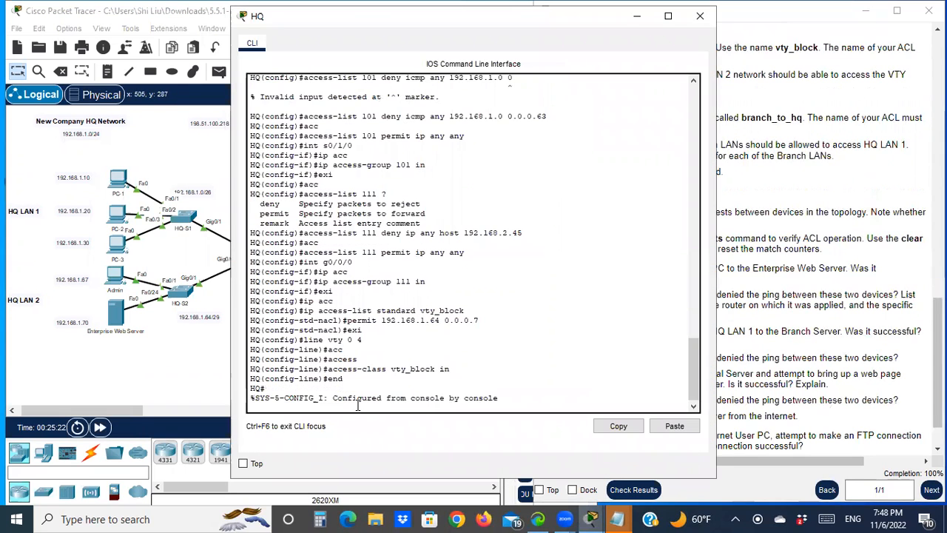
{"action": "type", "text": "sh acc"}
{"action": "key", "text": "Tab"}
{"action": "key", "text": "Return"}
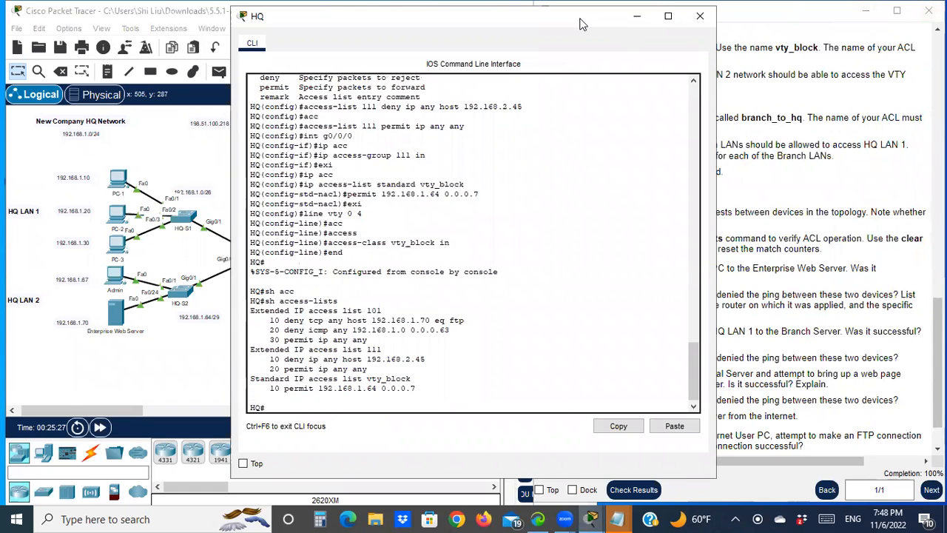
- Compare the ACL 101 statements in the access-list output with the verification questions in the activity
{"action": "left_click_drag", "start_coordinate": [563, 23], "coordinate": [397, 51]}
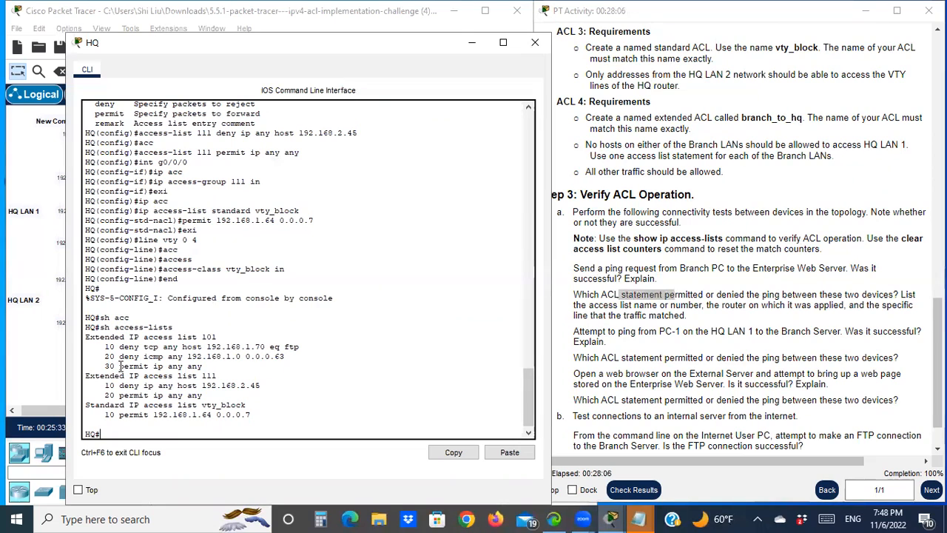
{"action": "left_click_drag", "start_coordinate": [119, 366], "coordinate": [204, 366]}
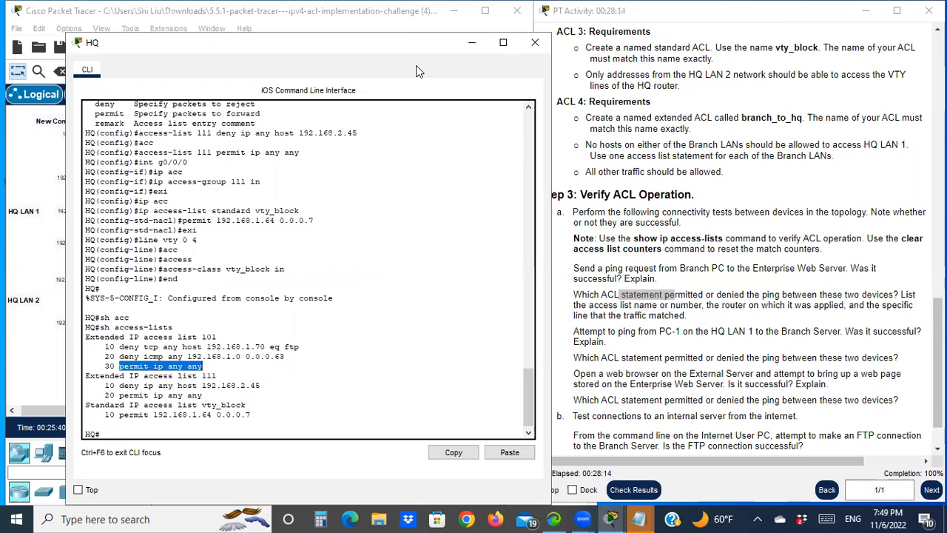
{"action": "left_click_drag", "start_coordinate": [392, 45], "coordinate": [364, 368]}
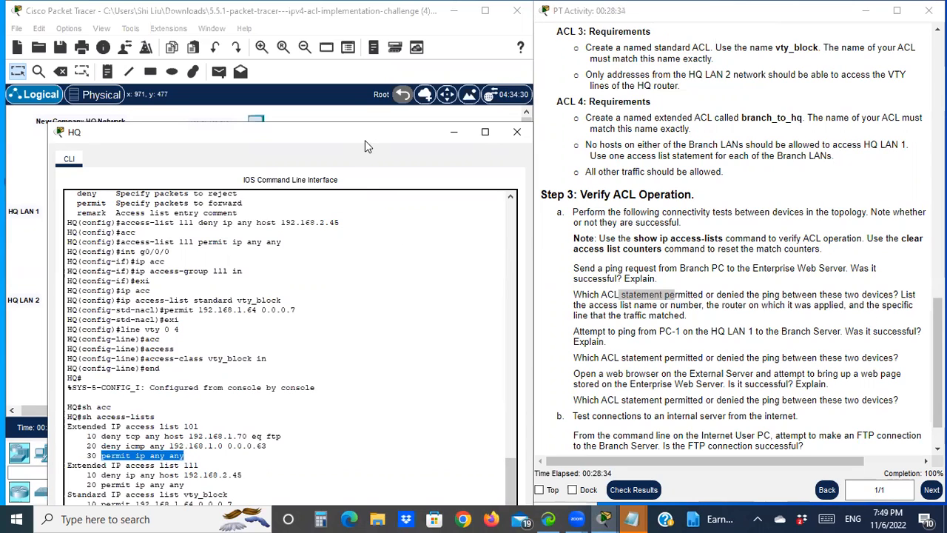
{"action": "left_click_drag", "start_coordinate": [366, 133], "coordinate": [365, 83]}
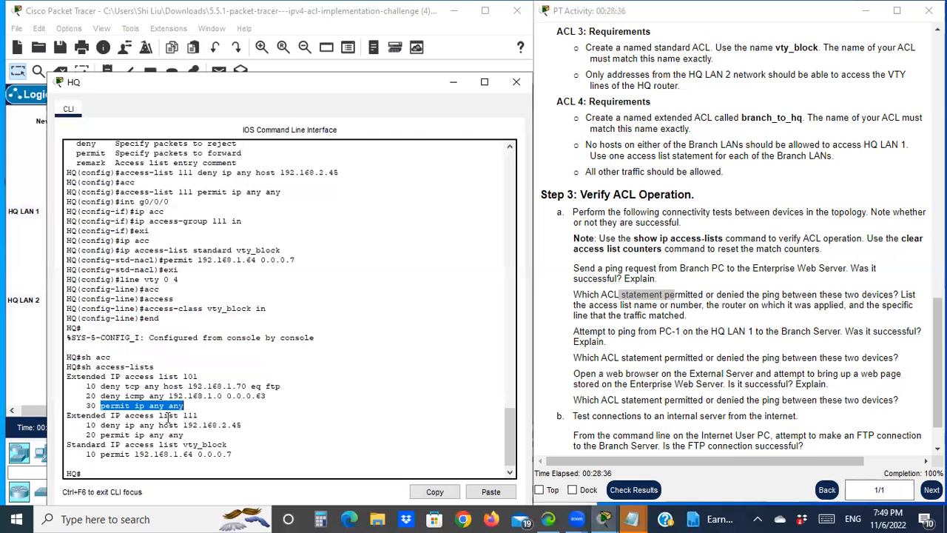
{"action": "scroll", "coordinate": [642, 352], "scroll_direction": "down", "scroll_amount": 1}
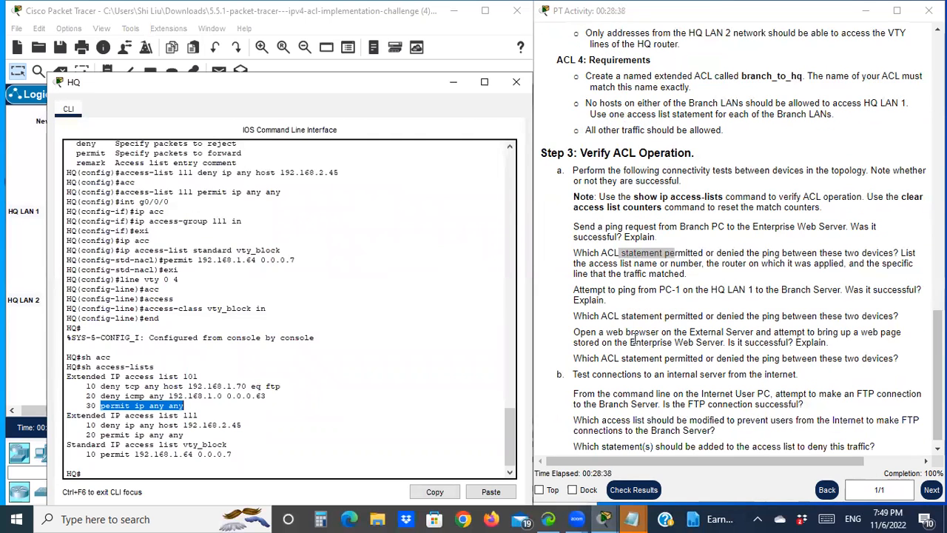
{"action": "left_click_drag", "start_coordinate": [575, 290], "coordinate": [649, 290]}
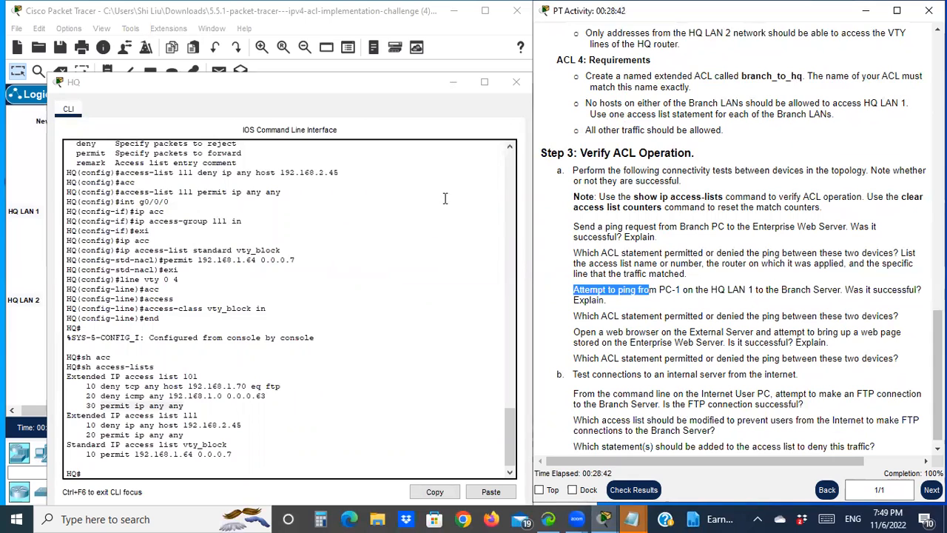
{"action": "left_click_drag", "start_coordinate": [363, 88], "coordinate": [323, 424]}
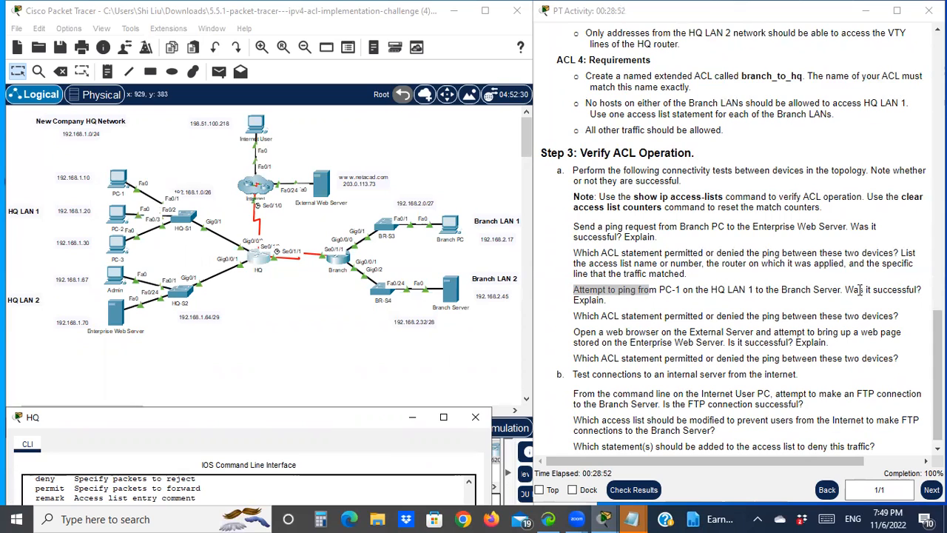
{"action": "left_click_drag", "start_coordinate": [857, 293], "coordinate": [897, 290]}
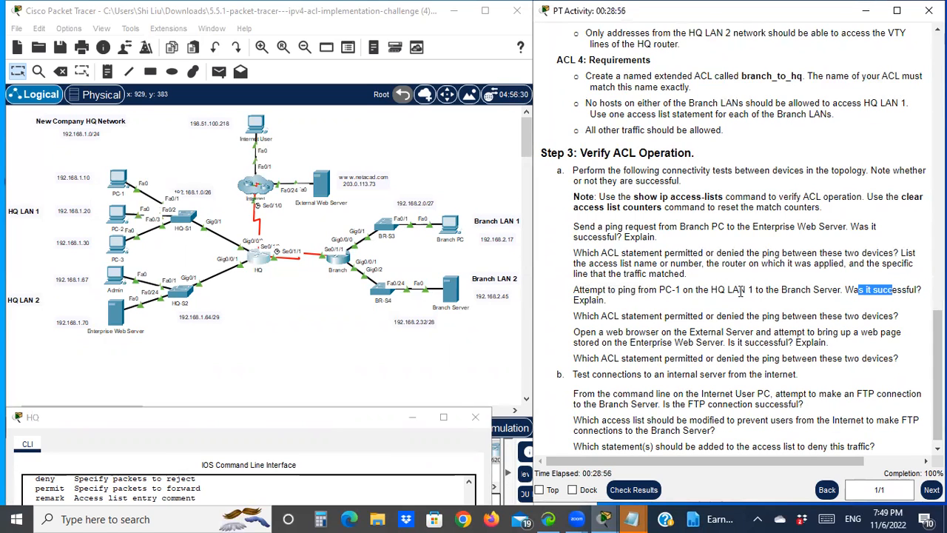
{"action": "left_click", "coordinate": [262, 262]}
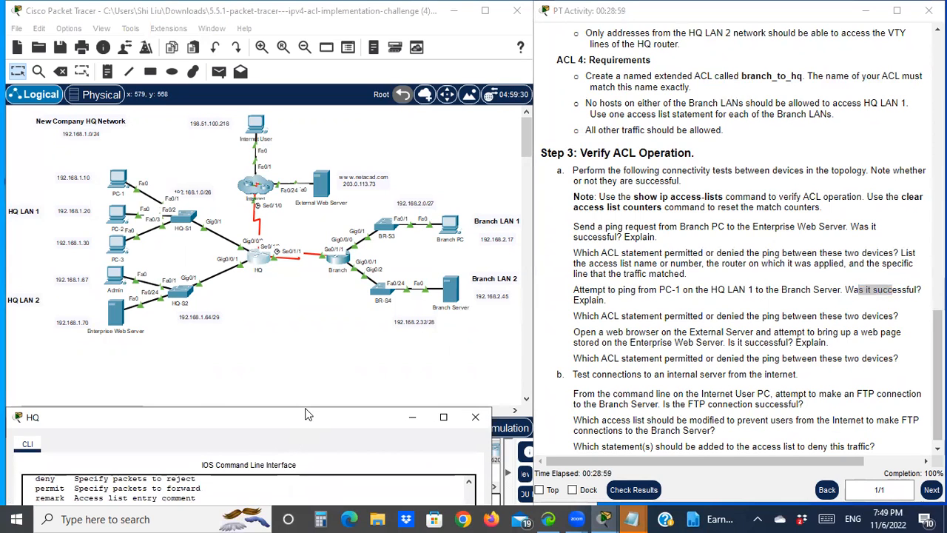
{"action": "left_click_drag", "start_coordinate": [309, 415], "coordinate": [328, 185]}
{"action": "scroll", "coordinate": [612, 185], "scroll_direction": "up", "scroll_amount": 6}
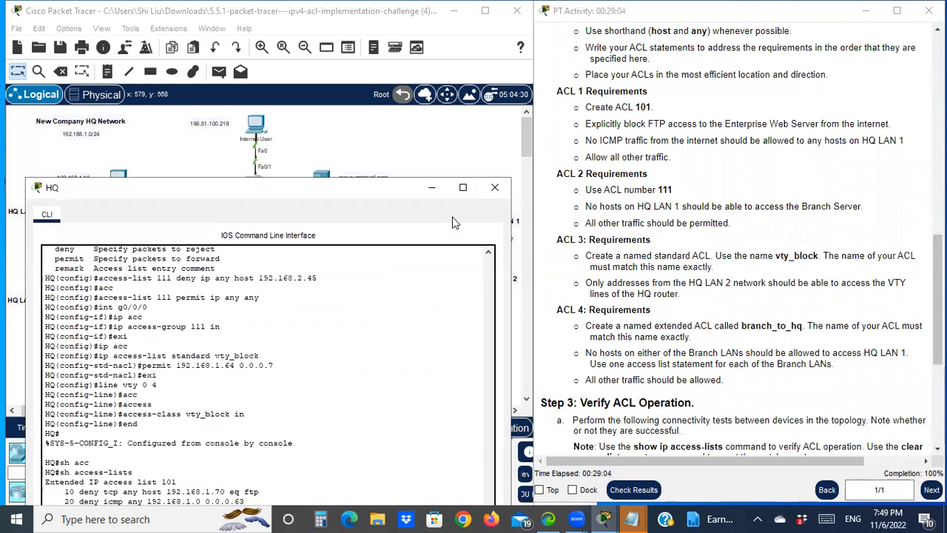
{"action": "left_click_drag", "start_coordinate": [365, 191], "coordinate": [356, 413]}
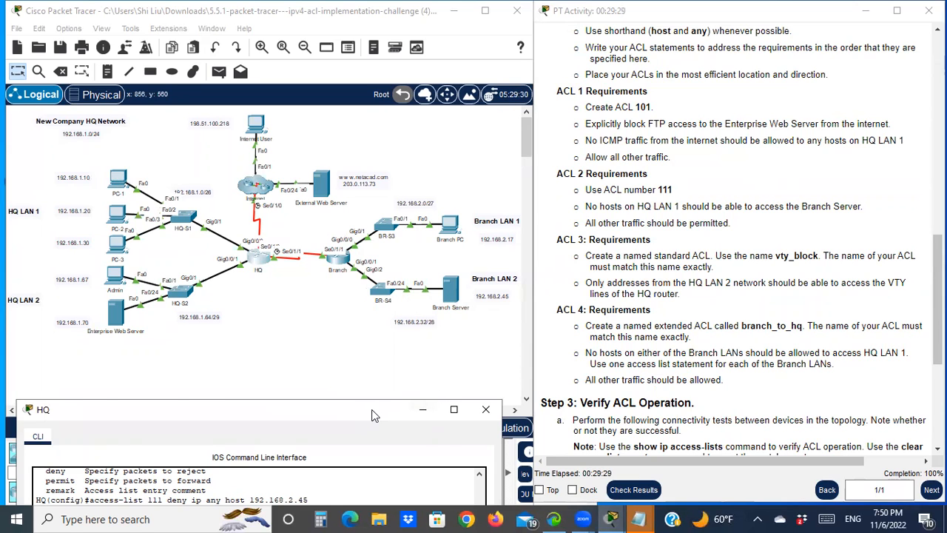
{"action": "left_click_drag", "start_coordinate": [373, 416], "coordinate": [394, 33]}
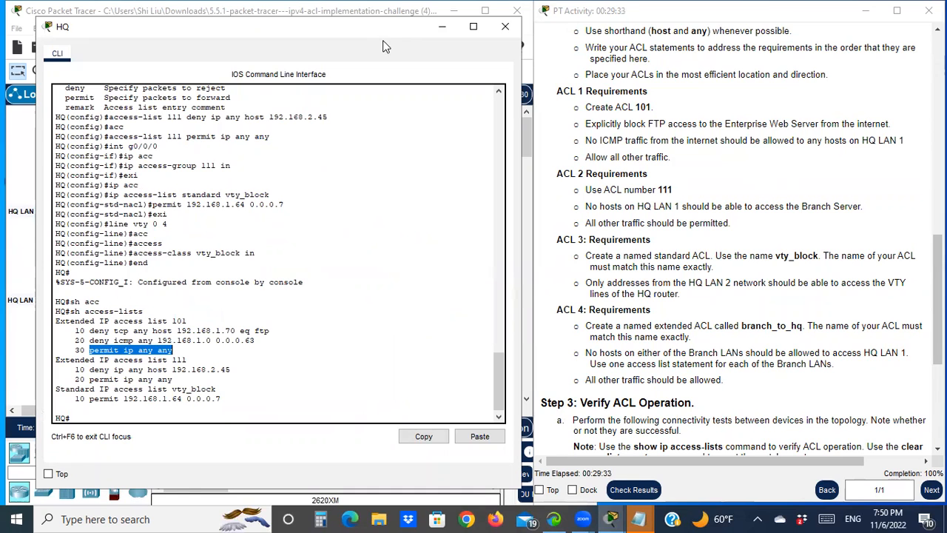
{"action": "left_click_drag", "start_coordinate": [384, 35], "coordinate": [403, 434]}
- From PC-1's command prompt, ping the Branch Server at 192.168.2.45, then minimize the PC-1 window
{"action": "left_click", "coordinate": [120, 181]}
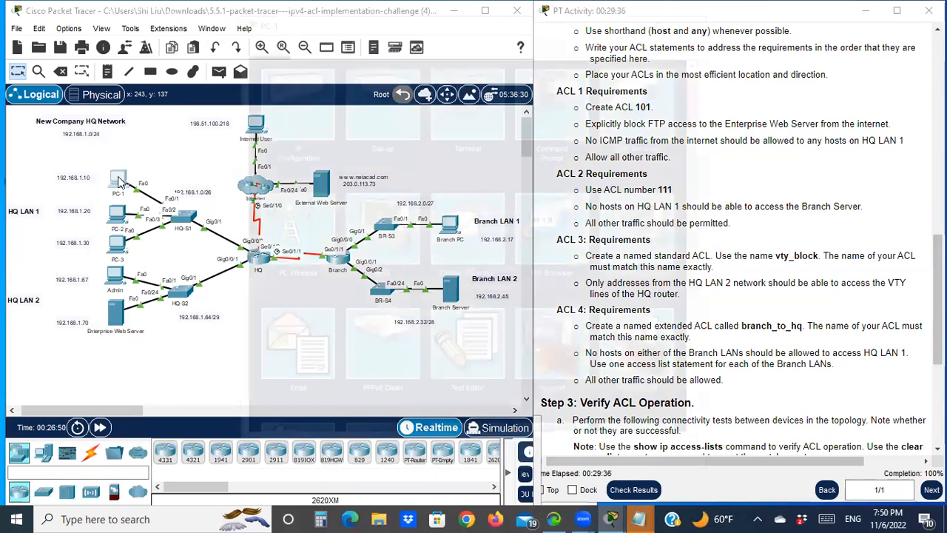
{"action": "left_click", "coordinate": [540, 108]}
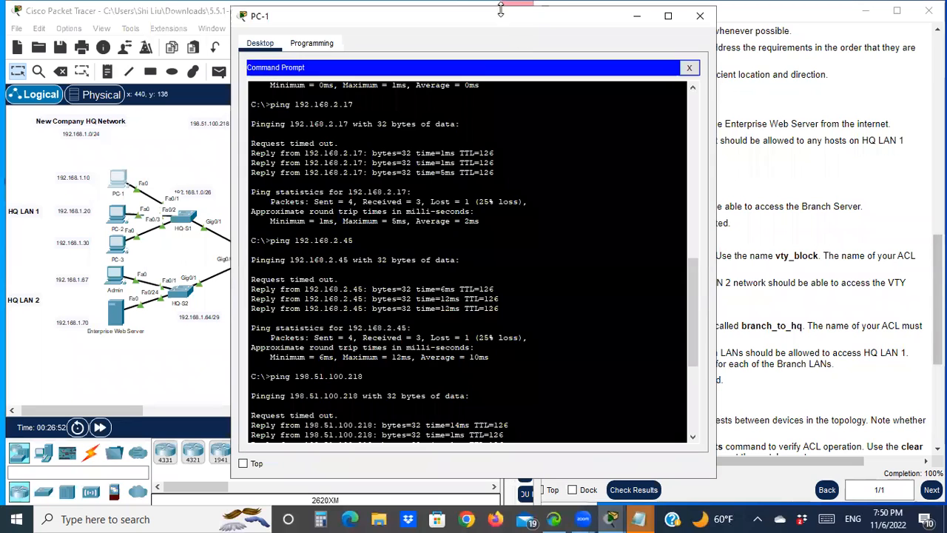
{"action": "left_click_drag", "start_coordinate": [474, 22], "coordinate": [251, 19]}
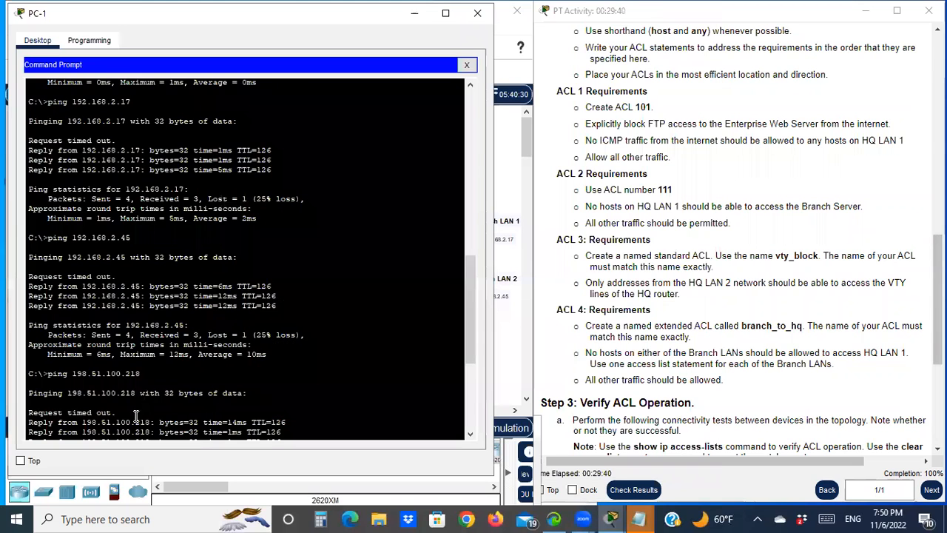
{"action": "scroll", "coordinate": [107, 422], "scroll_direction": "down", "scroll_amount": 7}
{"action": "type", "text": "ping"}
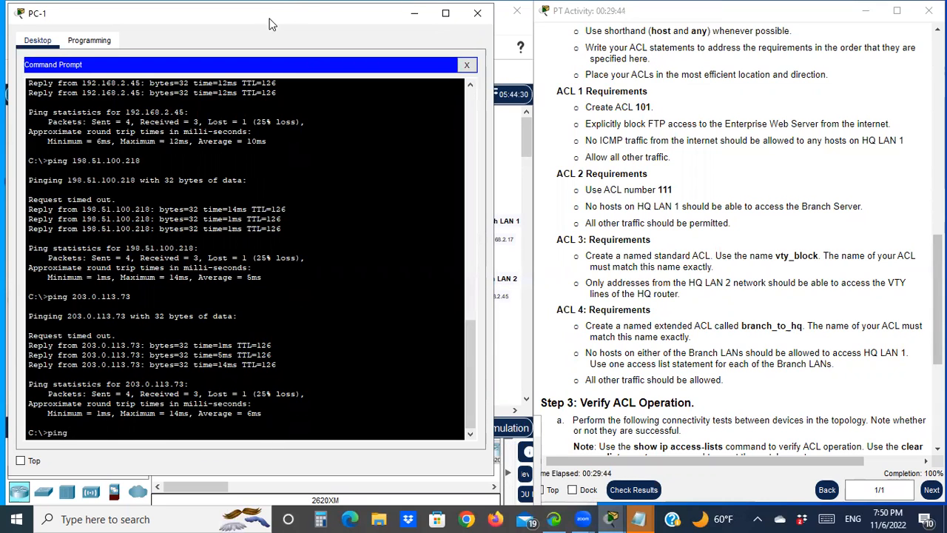
{"action": "left_click_drag", "start_coordinate": [277, 21], "coordinate": [805, 45]}
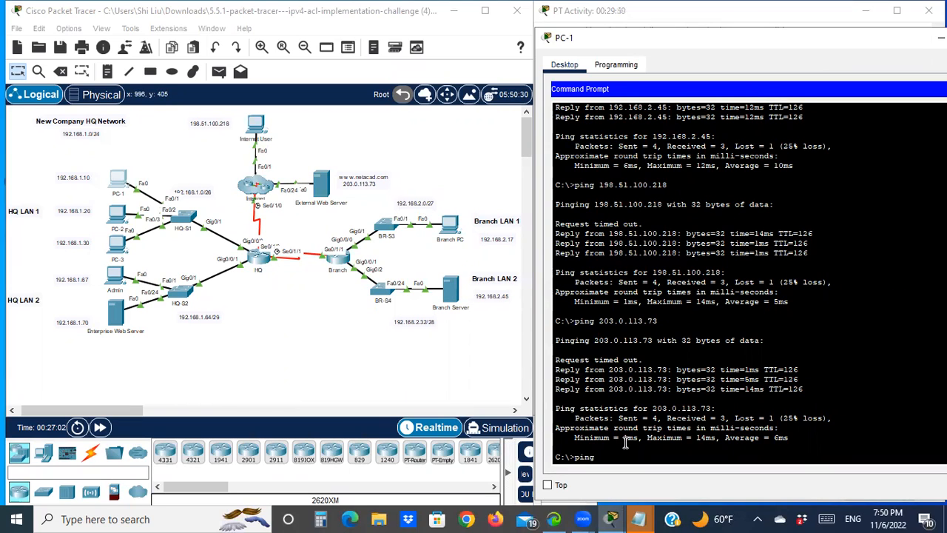
{"action": "type", "text": "168.2.45"}
{"action": "key", "text": "Return"}
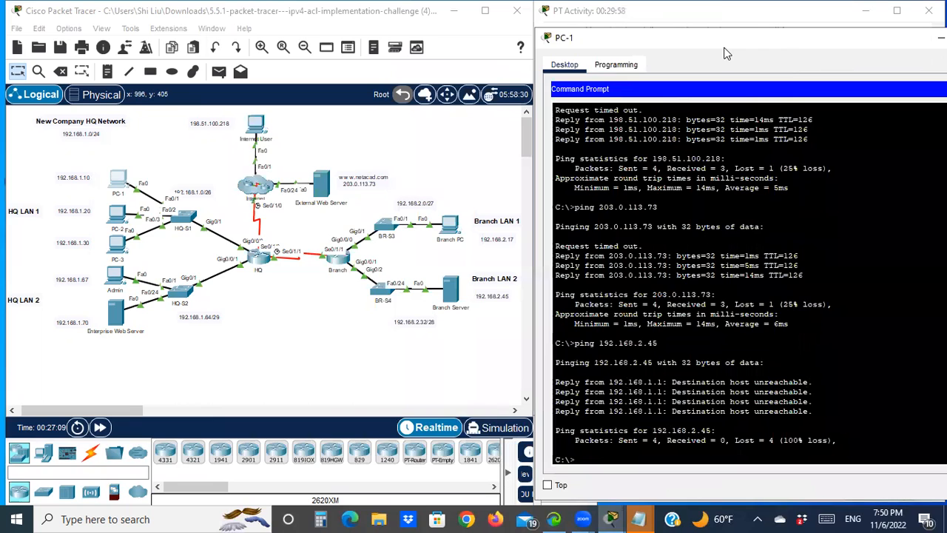
{"action": "left_click_drag", "start_coordinate": [721, 37], "coordinate": [192, 13]}
{"action": "scroll", "coordinate": [879, 301], "scroll_direction": "down", "scroll_amount": 5}
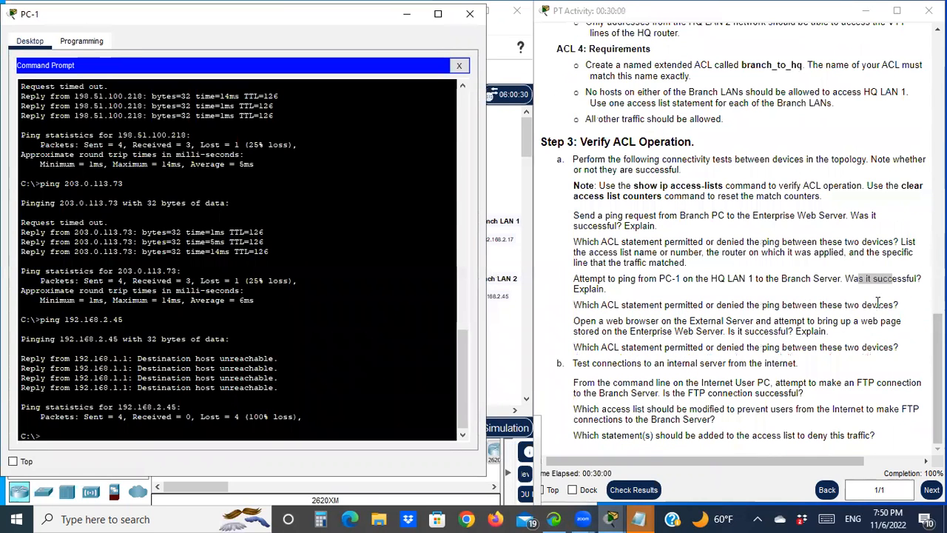
{"action": "left_click_drag", "start_coordinate": [891, 291], "coordinate": [916, 279]}
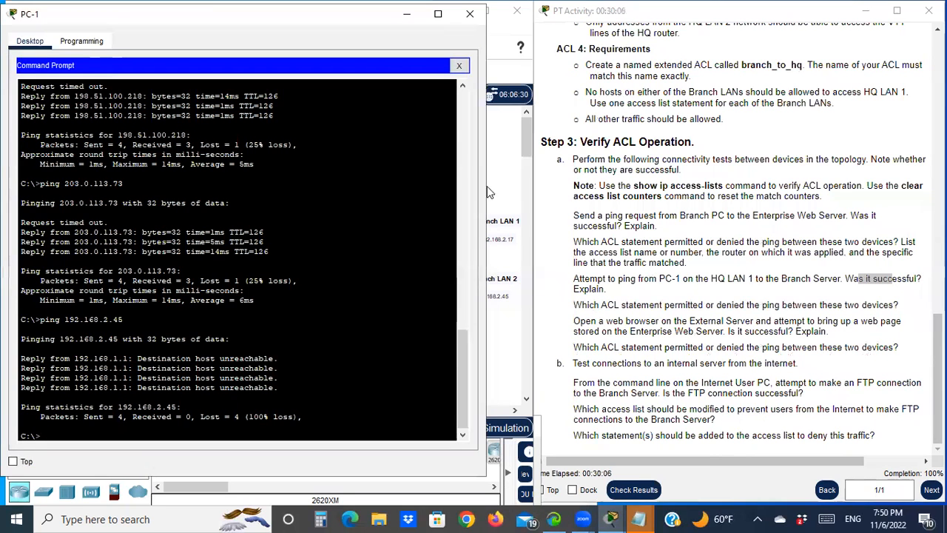
{"action": "left_click", "coordinate": [408, 16]}
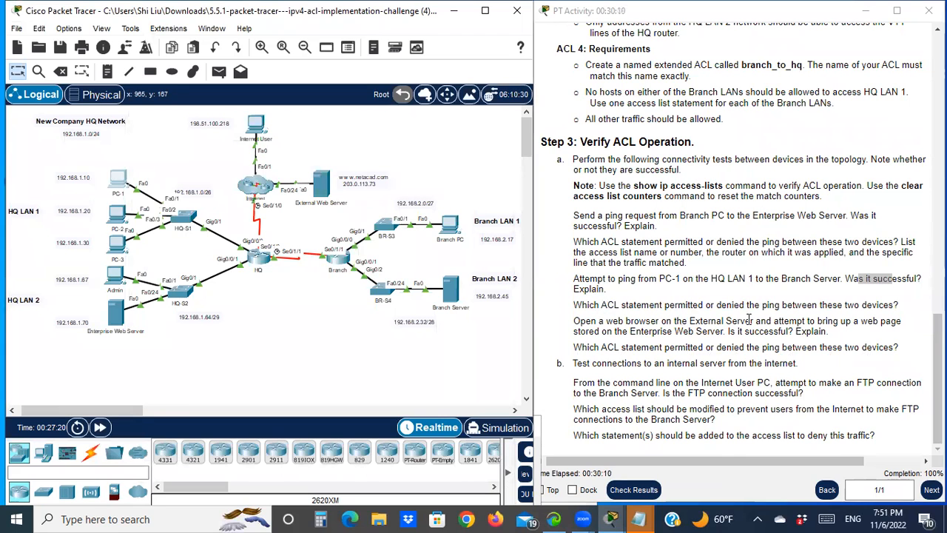
- Examine the ACL 111 statements in the HQ access-list output for the PC-1 ping
{"action": "left_click", "coordinate": [259, 255]}
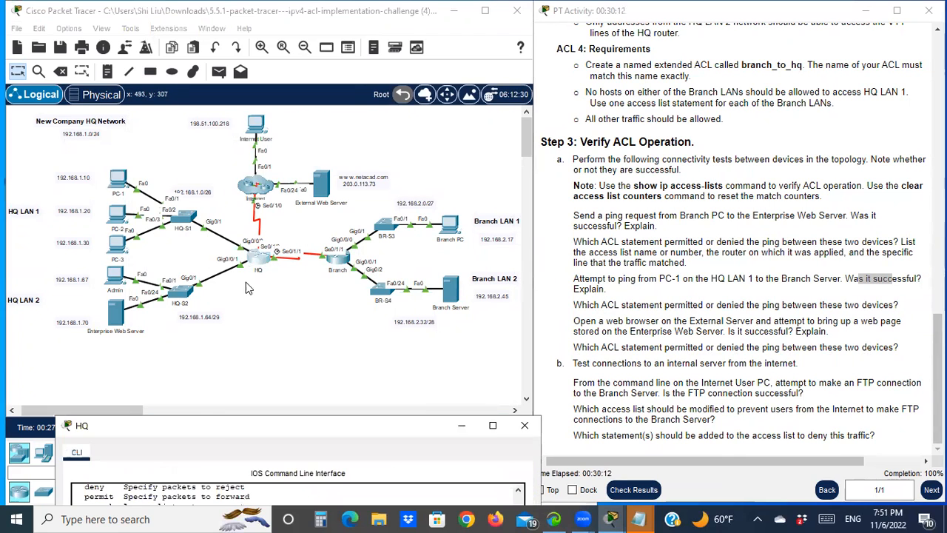
{"action": "left_click_drag", "start_coordinate": [233, 425], "coordinate": [207, 30]}
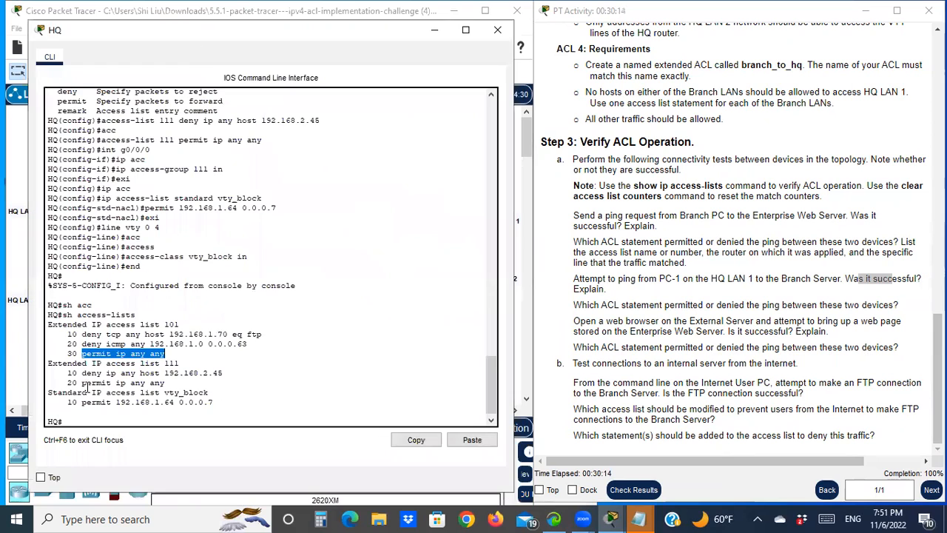
{"action": "left_click_drag", "start_coordinate": [82, 375], "coordinate": [177, 375]}
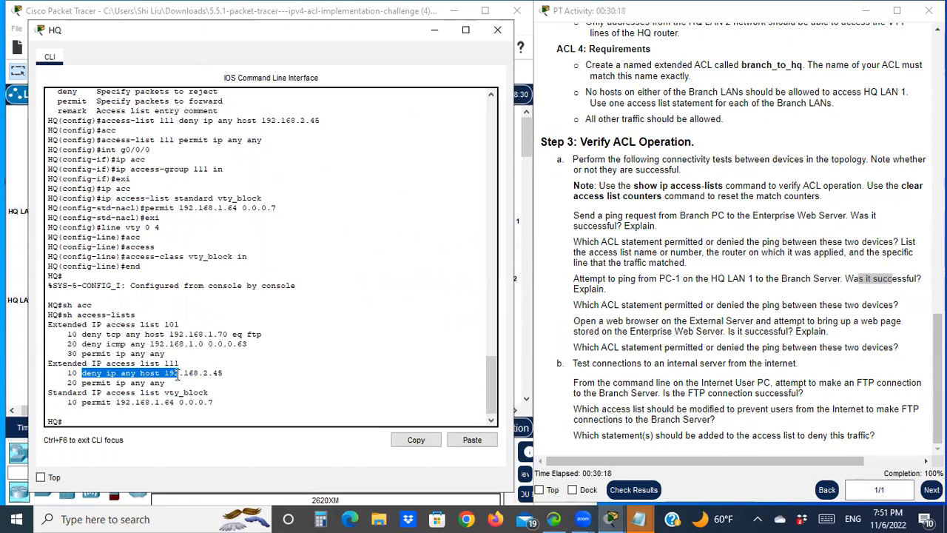
{"action": "left_click_drag", "start_coordinate": [277, 32], "coordinate": [357, 23]}
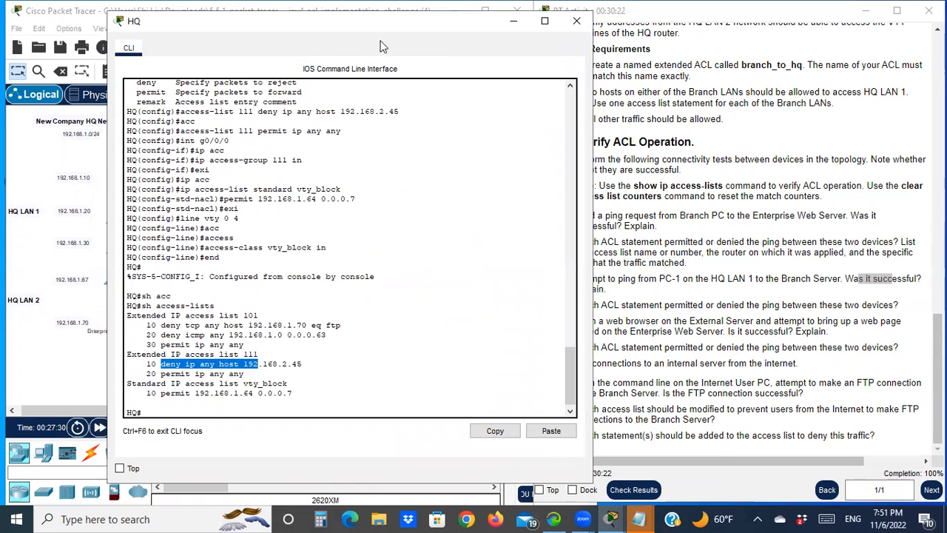
- Compare the ACL 111 deny line with the next verification question, then minimize the HQ CLI window
{"action": "left_click_drag", "start_coordinate": [365, 40], "coordinate": [320, 87]}
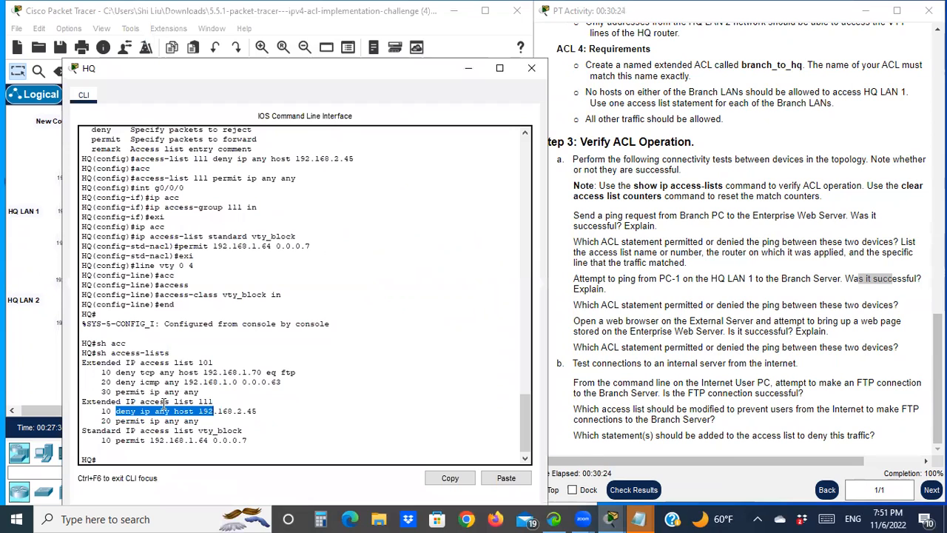
{"action": "left_click_drag", "start_coordinate": [211, 416], "coordinate": [215, 416]}
{"action": "left_click_drag", "start_coordinate": [712, 321], "coordinate": [742, 320]}
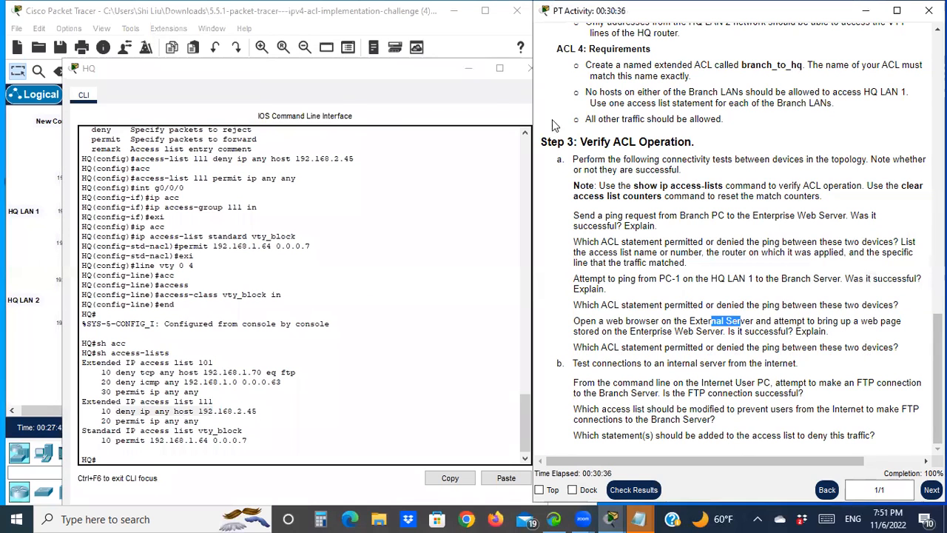
{"action": "left_click", "coordinate": [469, 71]}
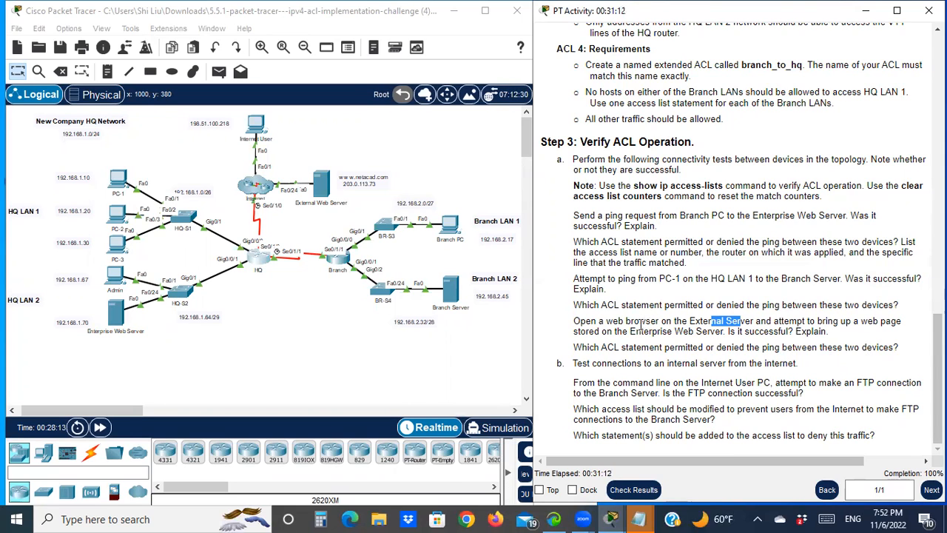
{"action": "left_click", "coordinate": [319, 191]}
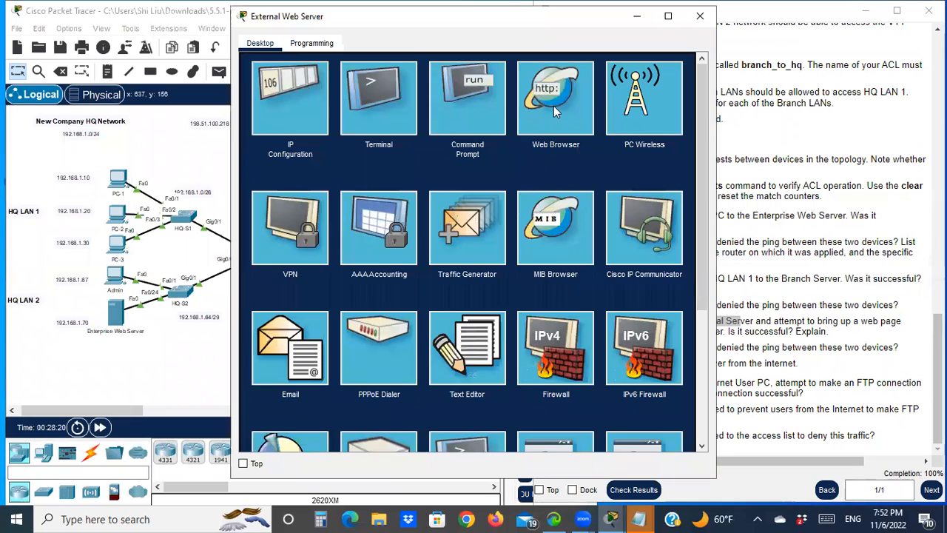
{"action": "left_click", "coordinate": [554, 106]}
{"action": "left_click", "coordinate": [342, 81]}
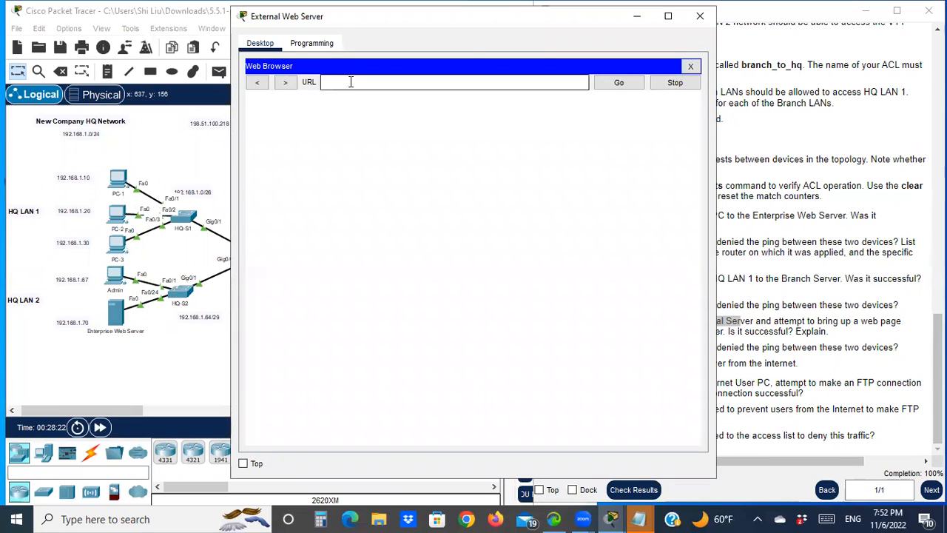
{"action": "left_click_drag", "start_coordinate": [459, 28], "coordinate": [457, 358]}
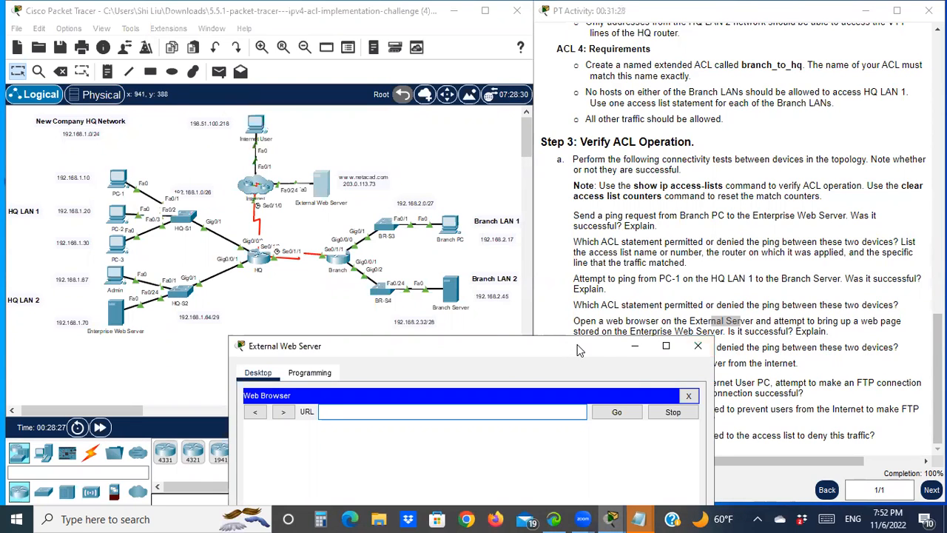
{"action": "left_click_drag", "start_coordinate": [572, 357], "coordinate": [629, 129]}
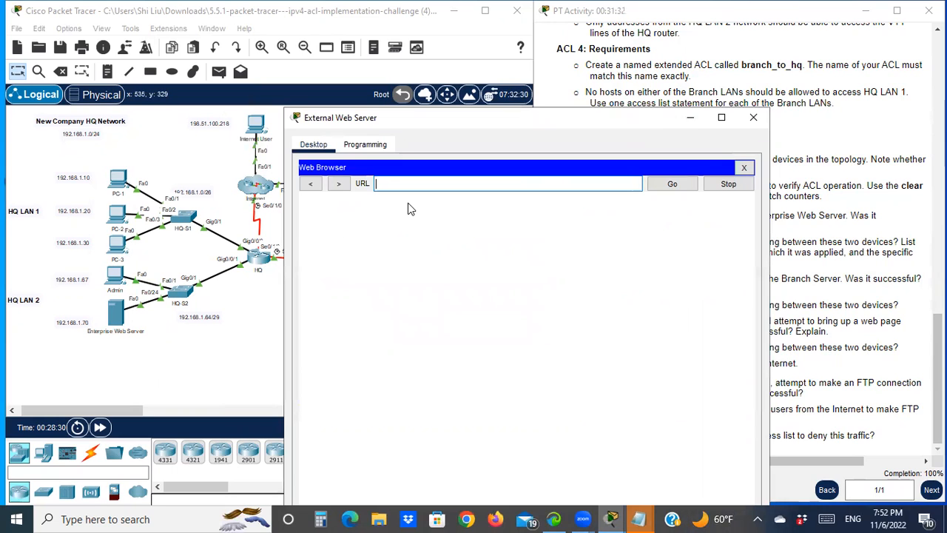
{"action": "type", "text": "192.168.1.70"}
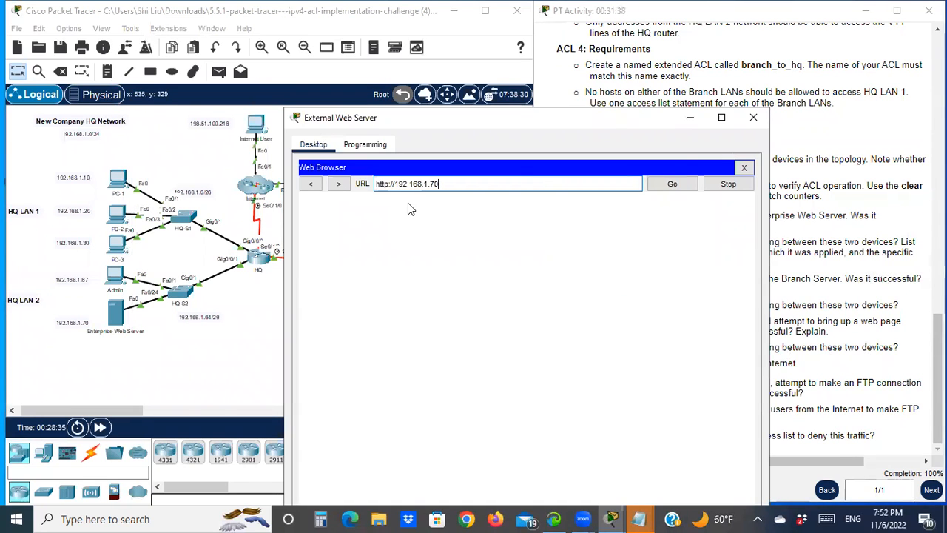
{"action": "key", "text": "Return"}
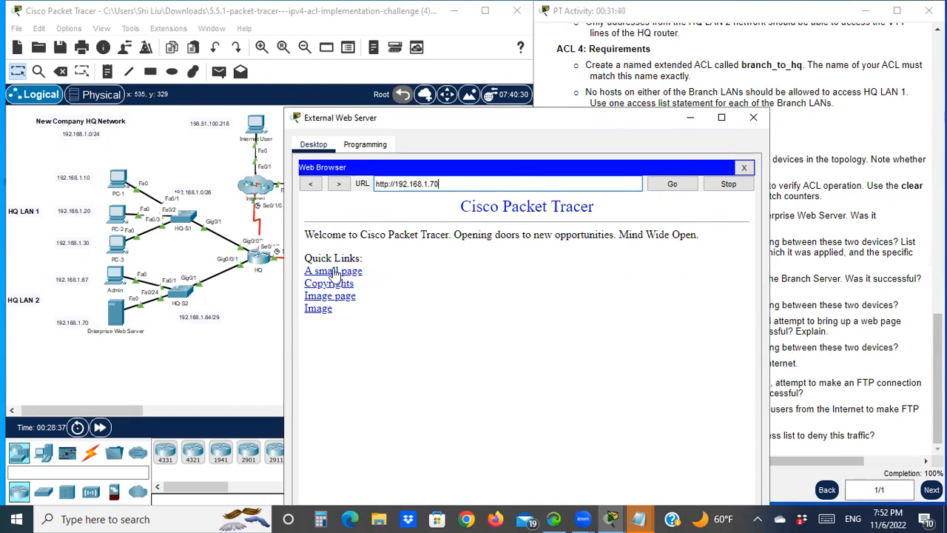
{"action": "left_click", "coordinate": [752, 119]}
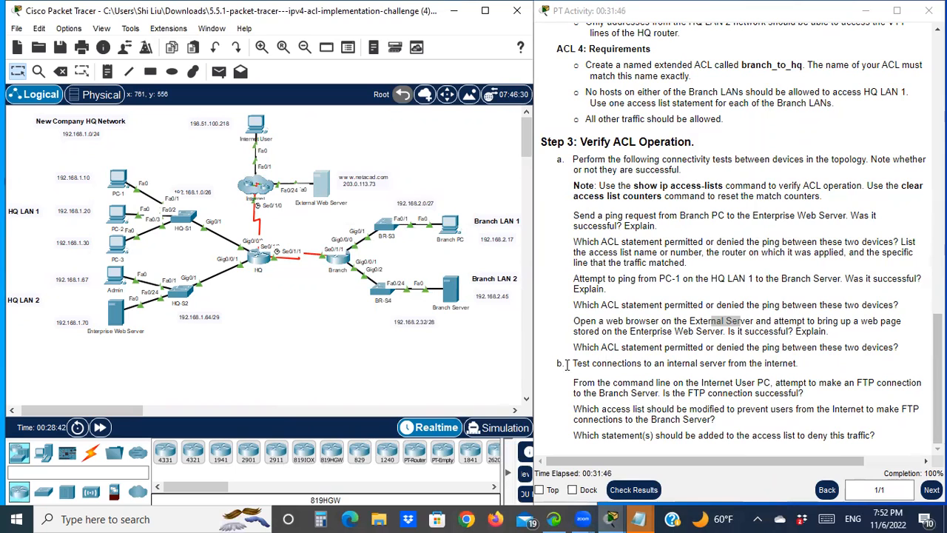
- Reopen the HQ CLI to check which ACL statement applied to the web request, then minimize it
{"action": "left_click_drag", "start_coordinate": [589, 347], "coordinate": [675, 347]}
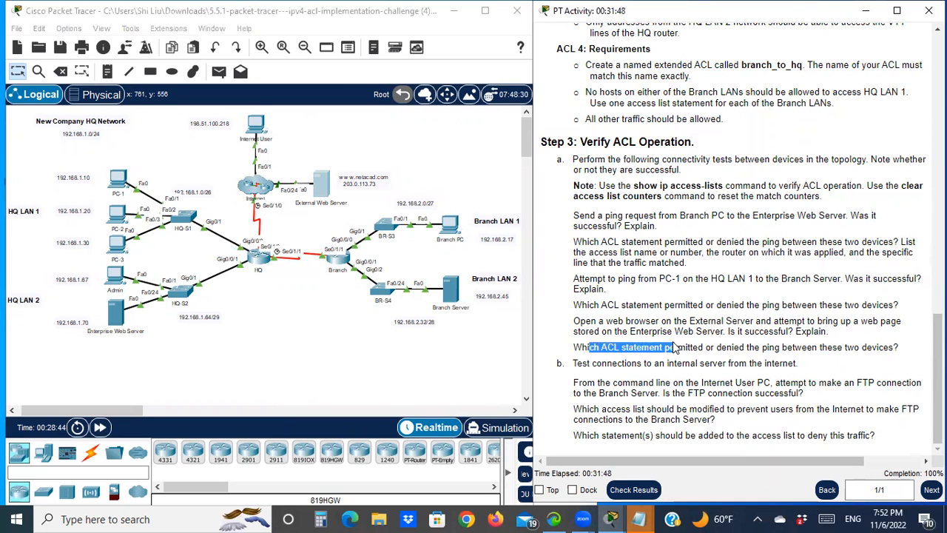
{"action": "left_click", "coordinate": [258, 262]}
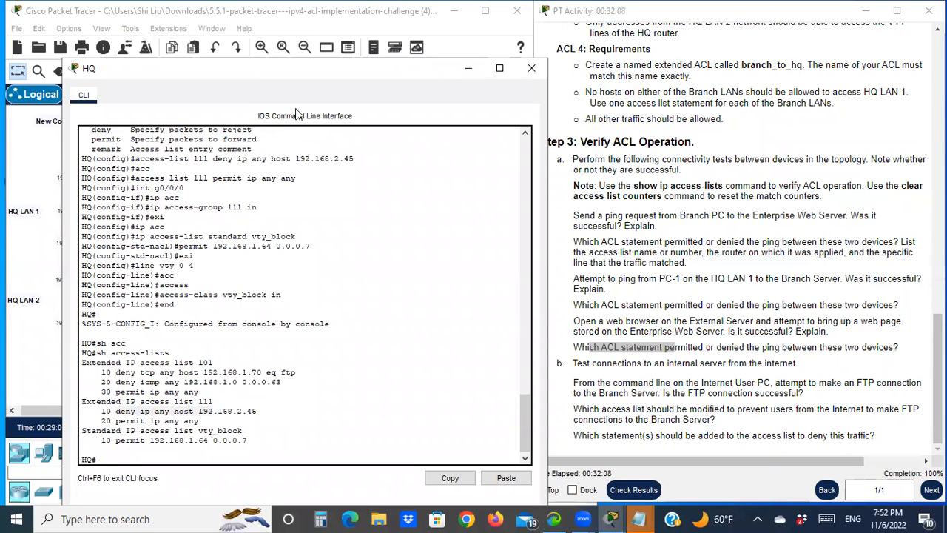
{"action": "left_click_drag", "start_coordinate": [316, 79], "coordinate": [663, 50]}
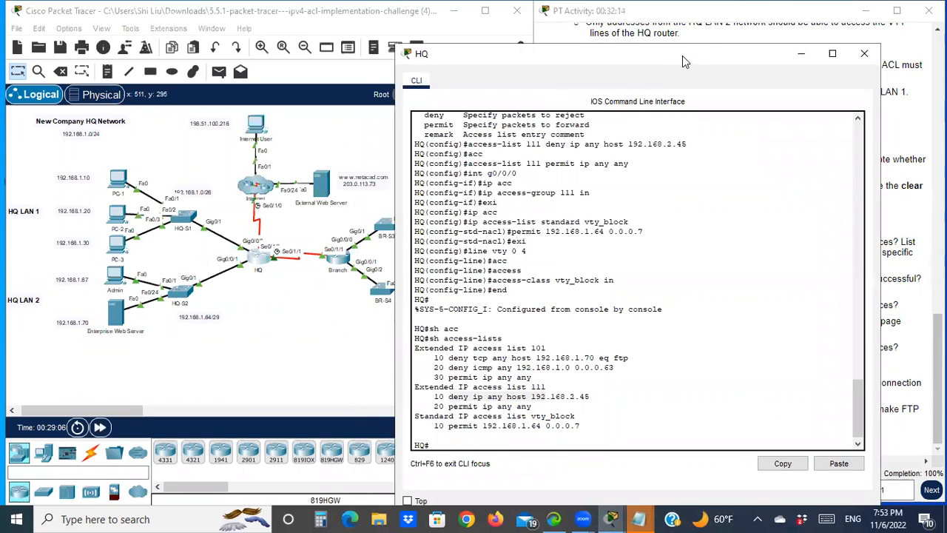
{"action": "left_click_drag", "start_coordinate": [688, 55], "coordinate": [693, 44]}
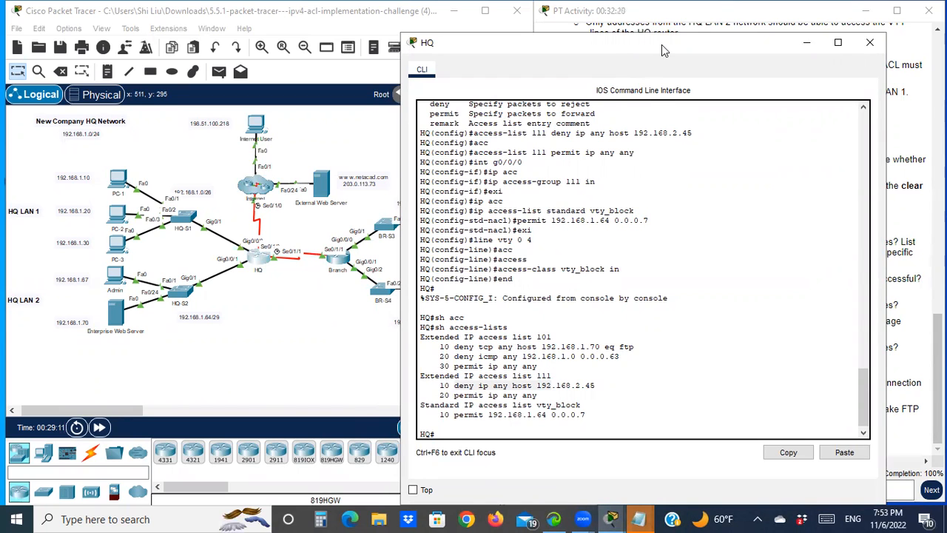
{"action": "left_click_drag", "start_coordinate": [653, 49], "coordinate": [263, 40]}
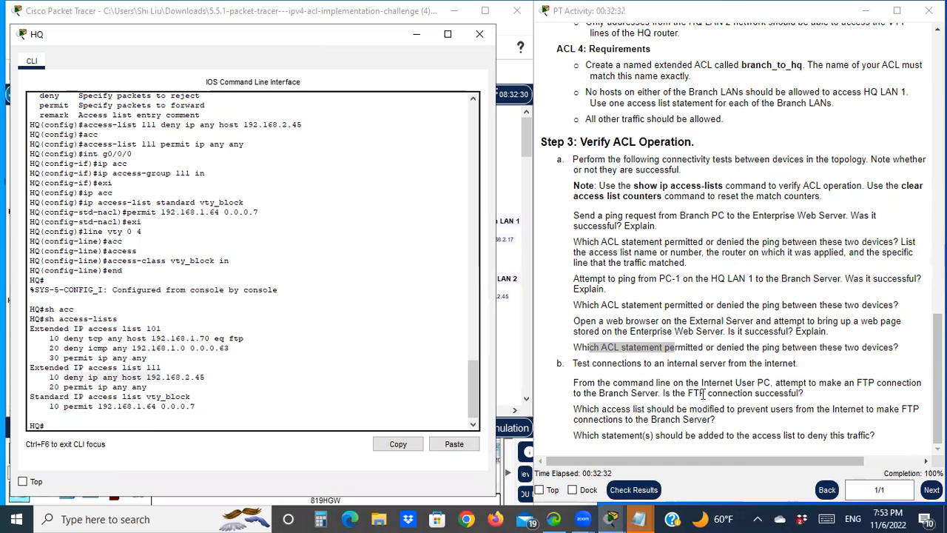
{"action": "left_click", "coordinate": [420, 34]}
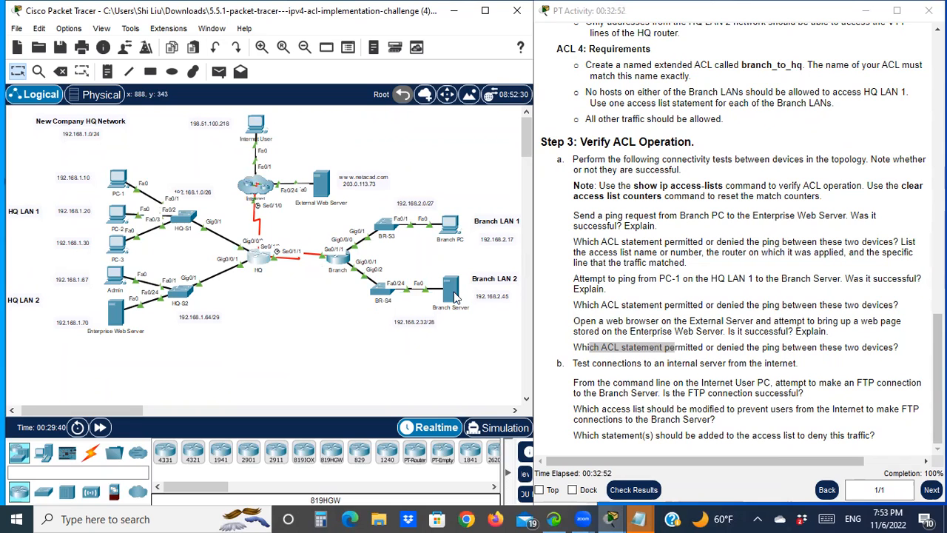
- From the Internet User's command prompt, start an FTP connection to the Branch Server at 192.168.2.45
{"action": "left_click_drag", "start_coordinate": [688, 393], "coordinate": [724, 394]}
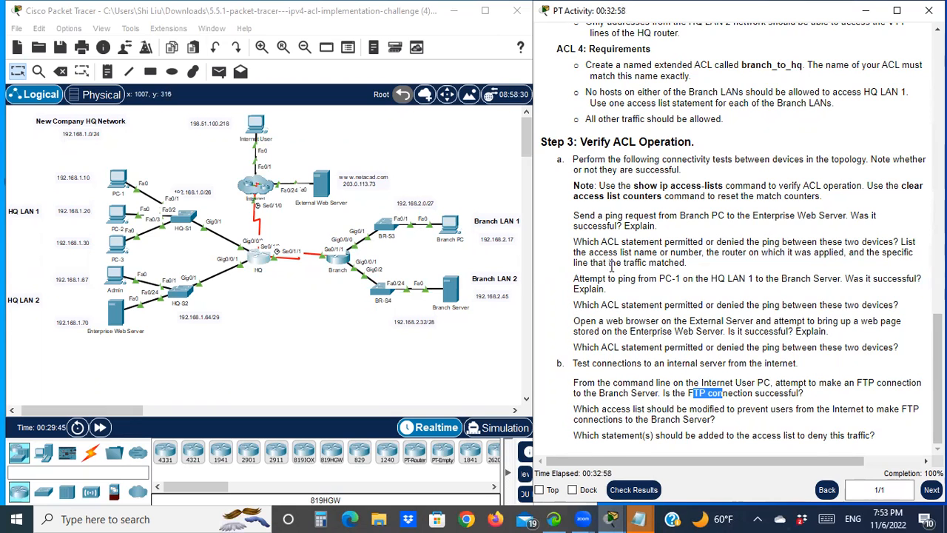
{"action": "scroll", "coordinate": [664, 235], "scroll_direction": "up", "scroll_amount": 5}
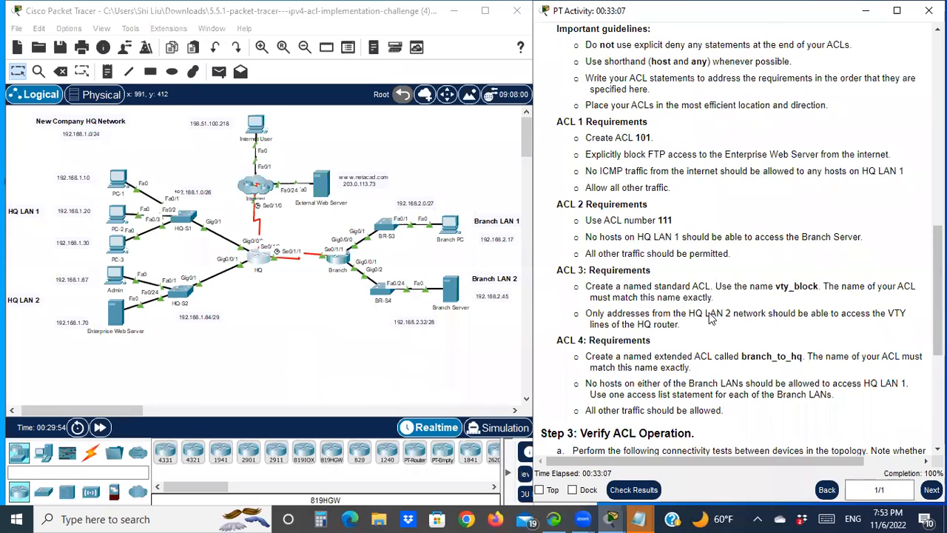
{"action": "scroll", "coordinate": [709, 317], "scroll_direction": "down", "scroll_amount": 5}
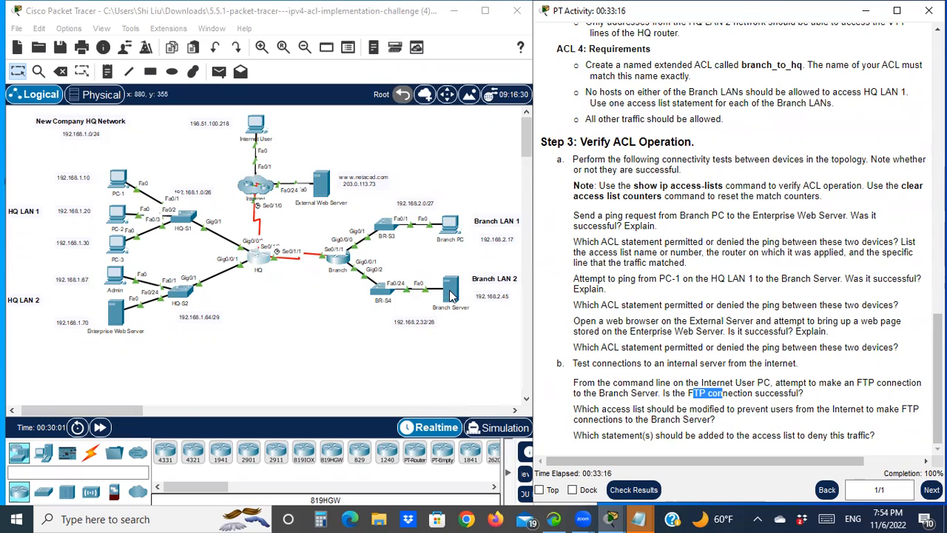
{"action": "left_click", "coordinate": [253, 128]}
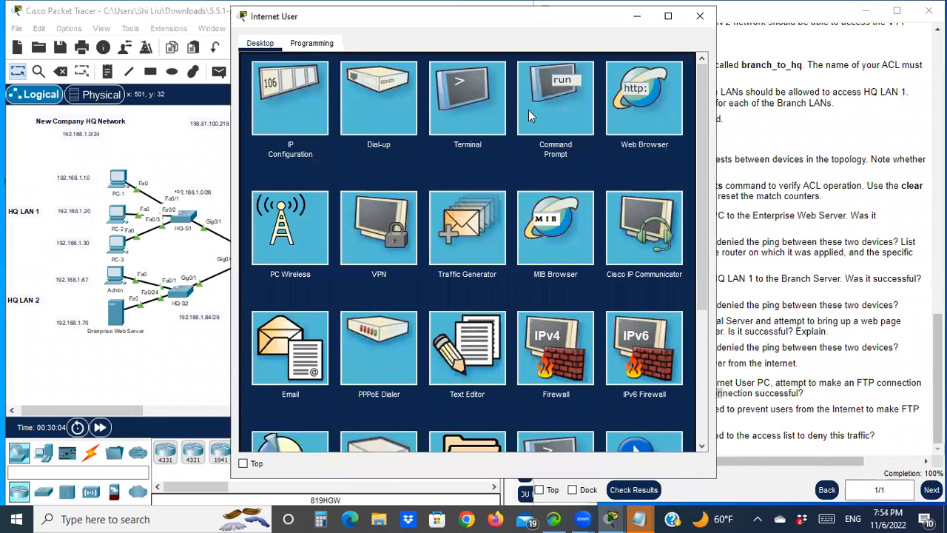
{"action": "left_click", "coordinate": [530, 115]}
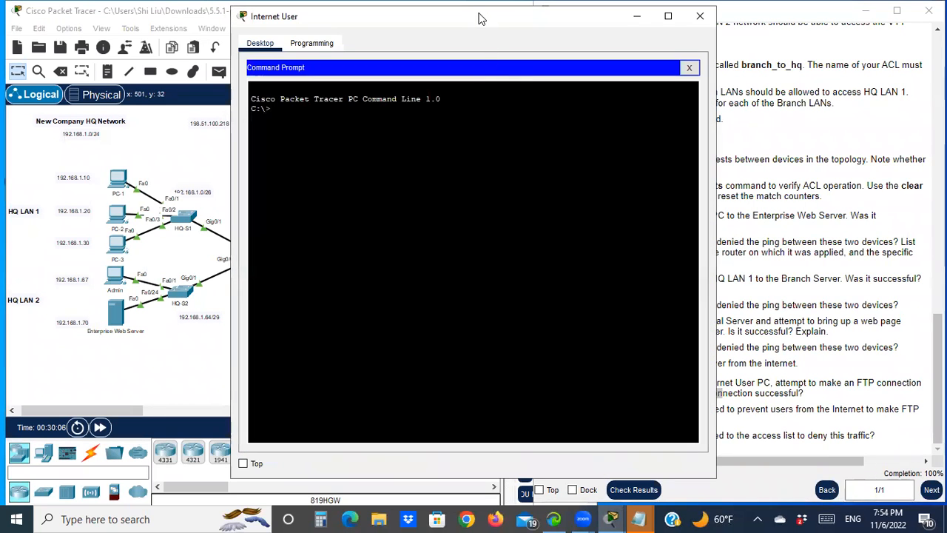
{"action": "left_click_drag", "start_coordinate": [478, 18], "coordinate": [712, 70]}
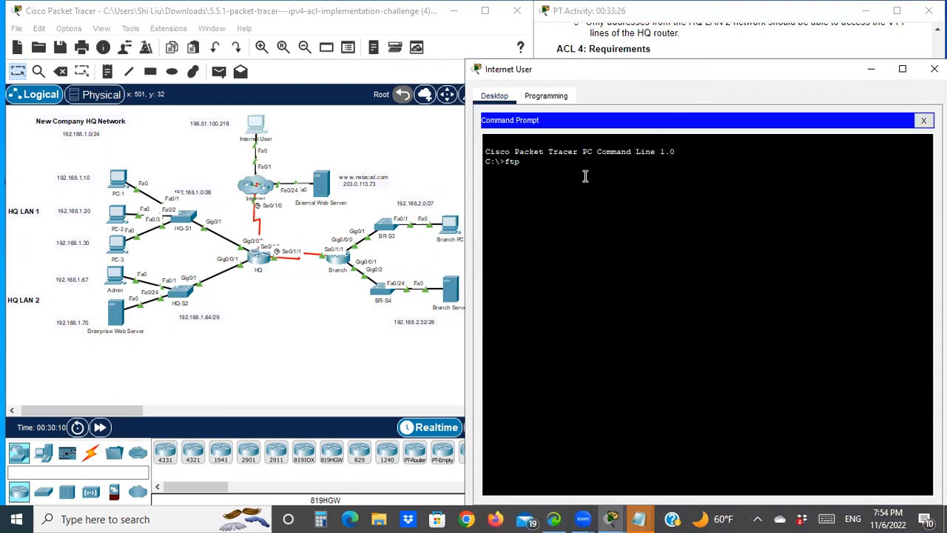
{"action": "type", "text": "ftp"}
{"action": "left_click_drag", "start_coordinate": [639, 71], "coordinate": [708, 81]}
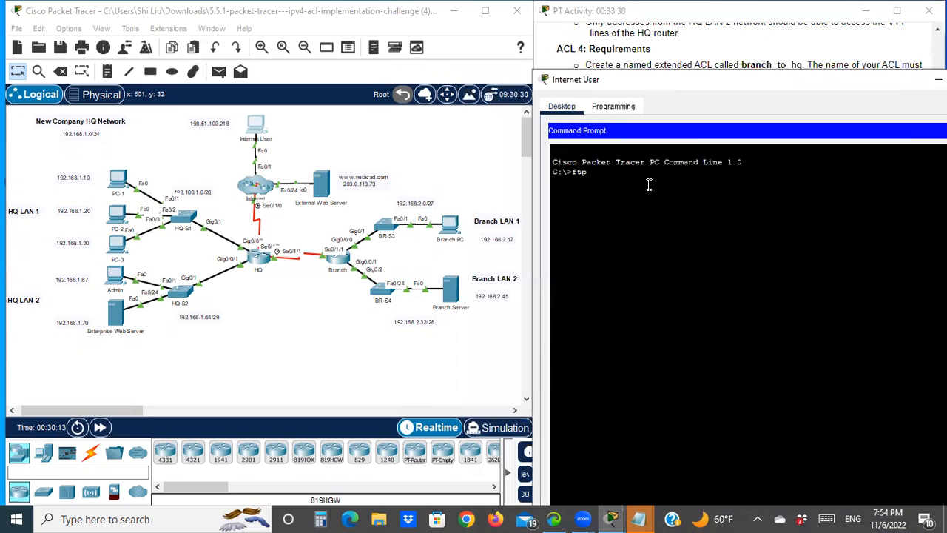
{"action": "type", "text": "192.168.2.45"}
{"action": "key", "text": "Return"}
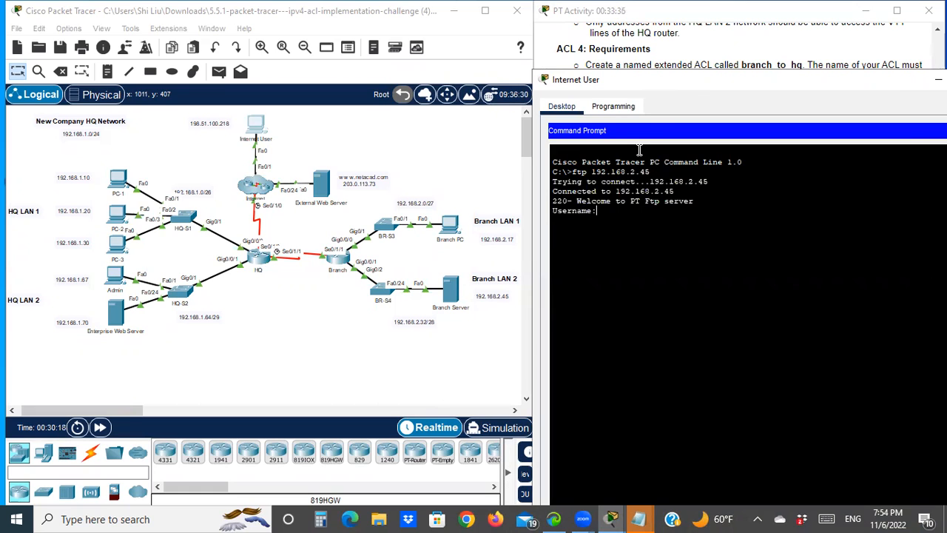
- Log in to the FTP server with the username and account password, quit the session, and minimize the window
{"action": "type", "text": "cisco"}
{"action": "key", "text": "Return"}
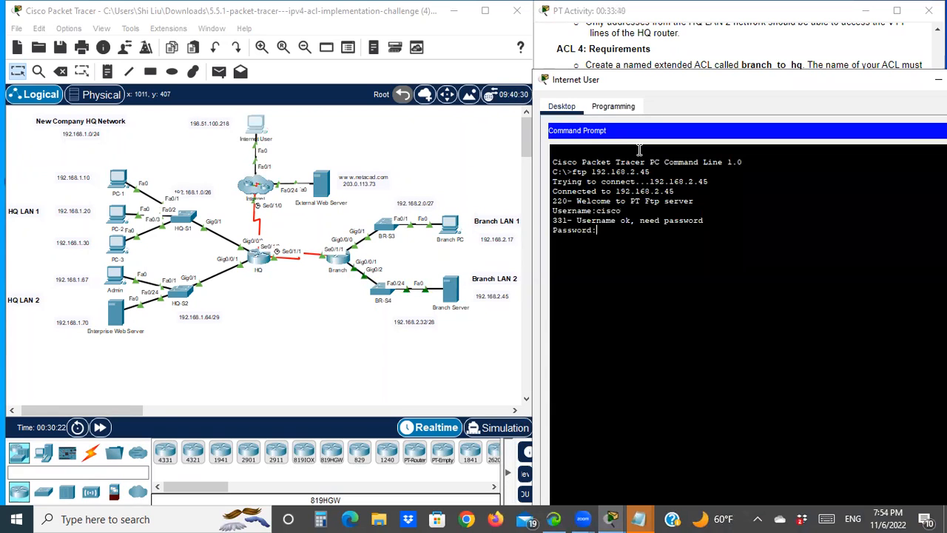
{"action": "key", "text": "Return"}
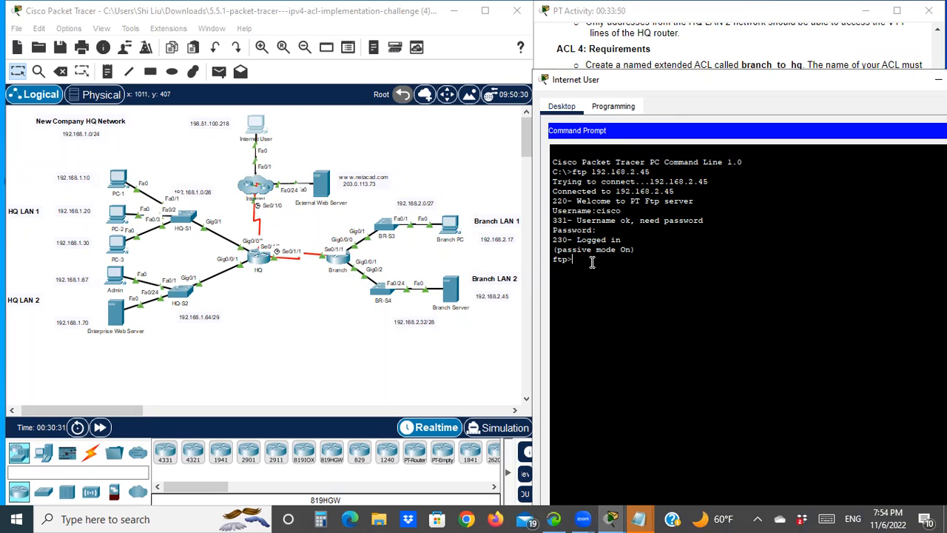
{"action": "type", "text": "quit"}
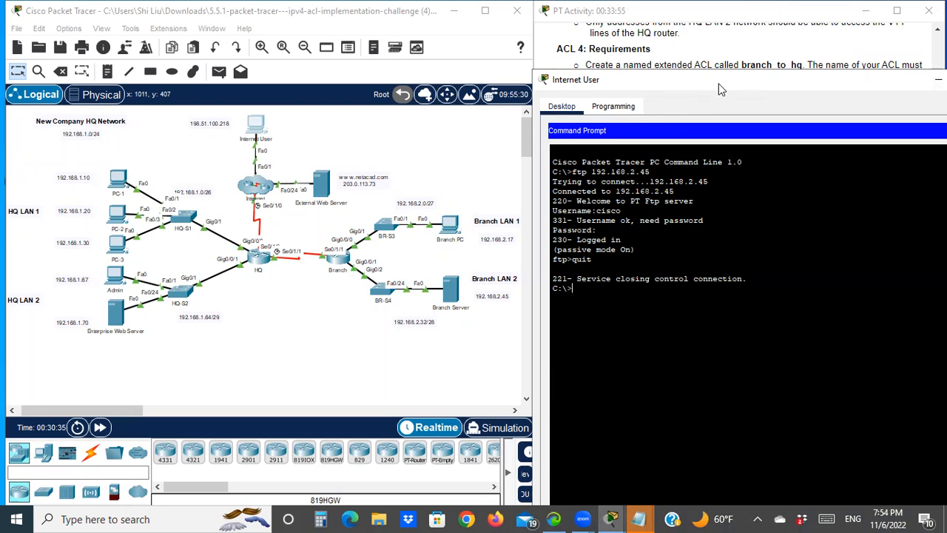
{"action": "left_click_drag", "start_coordinate": [718, 83], "coordinate": [227, 48]}
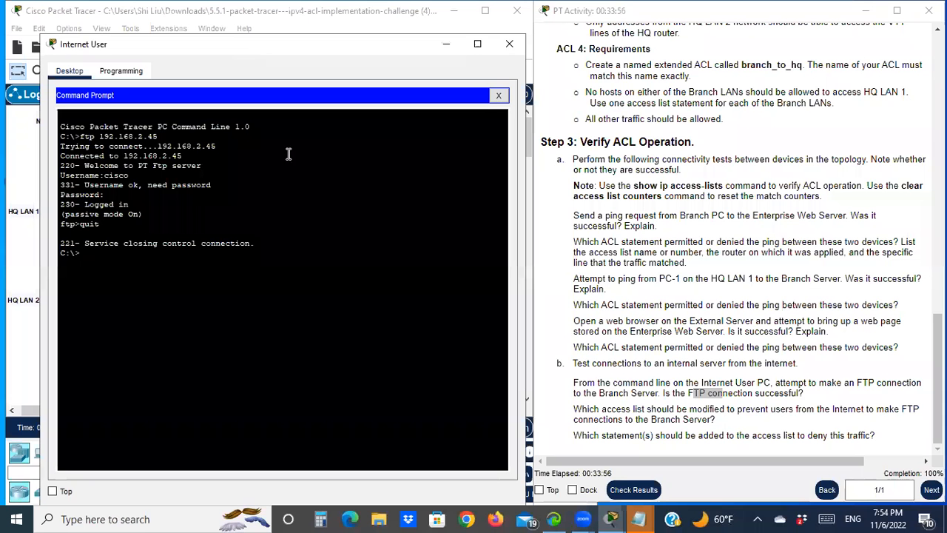
{"action": "left_click", "coordinate": [442, 49]}
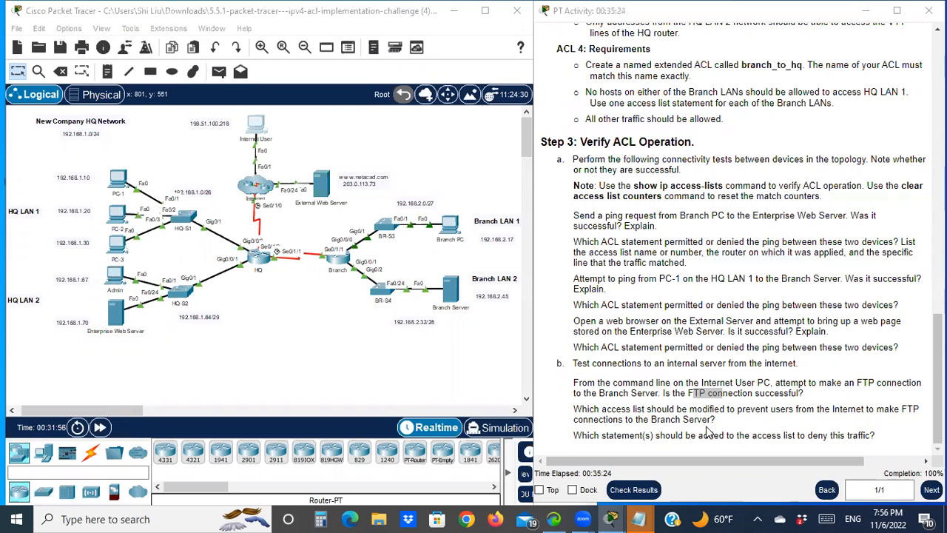
- Reopen the HQ CLI showing ACL 101 and place an empty Notepad window beside it
{"action": "left_click", "coordinate": [254, 257]}
{"action": "left_click_drag", "start_coordinate": [162, 327], "coordinate": [142, 327]}
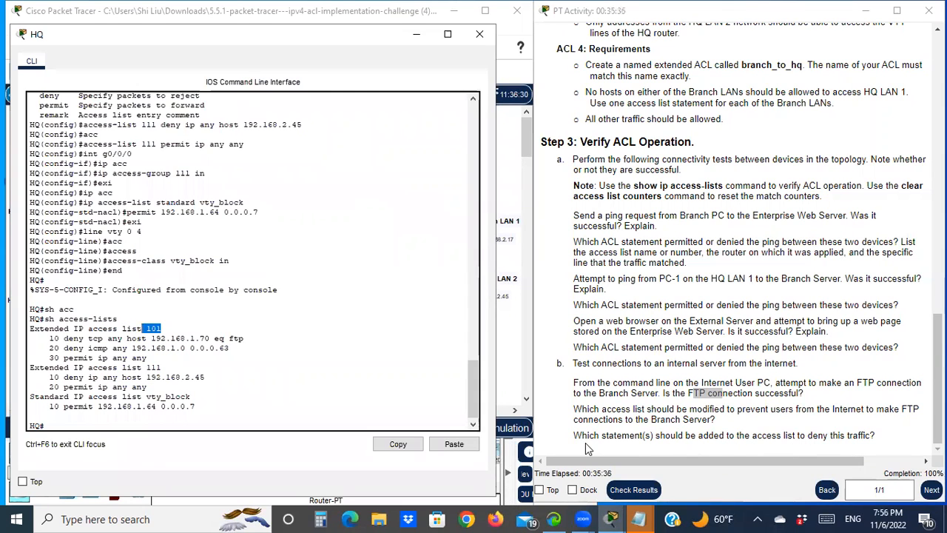
{"action": "left_click", "coordinate": [641, 518]}
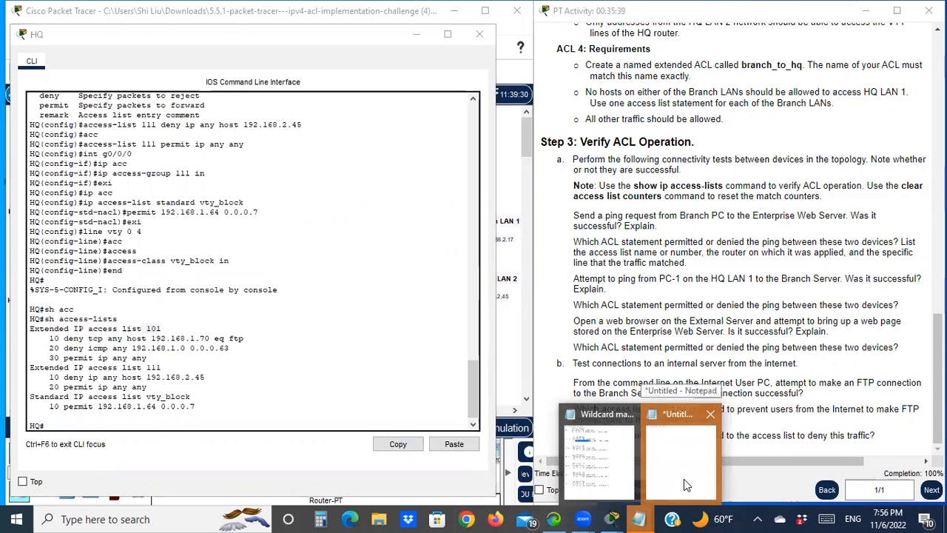
{"action": "left_click", "coordinate": [684, 479]}
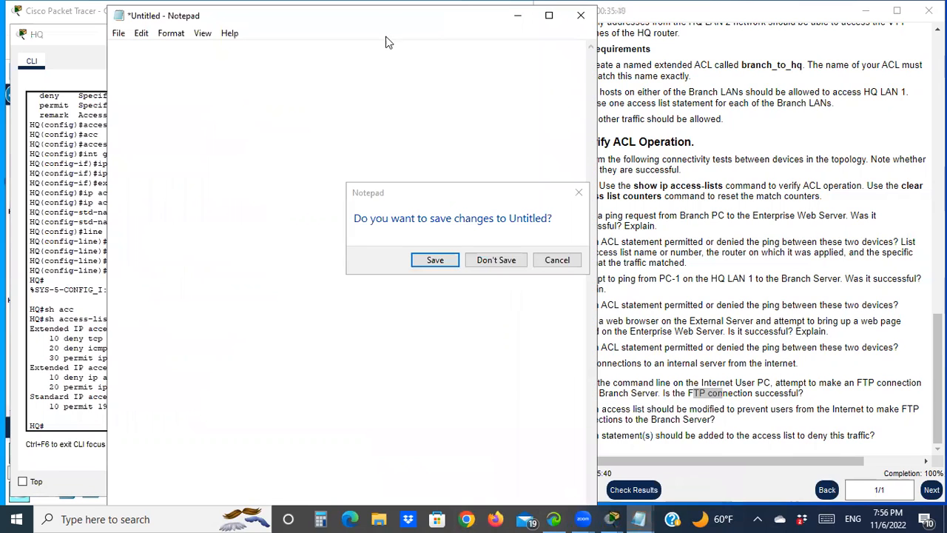
{"action": "left_click", "coordinate": [578, 192]}
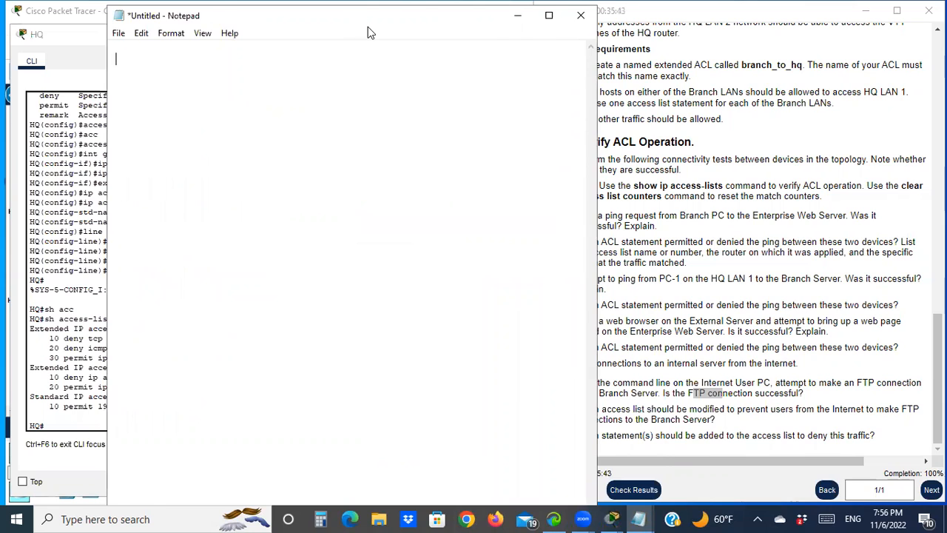
{"action": "double_click", "coordinate": [368, 24]}
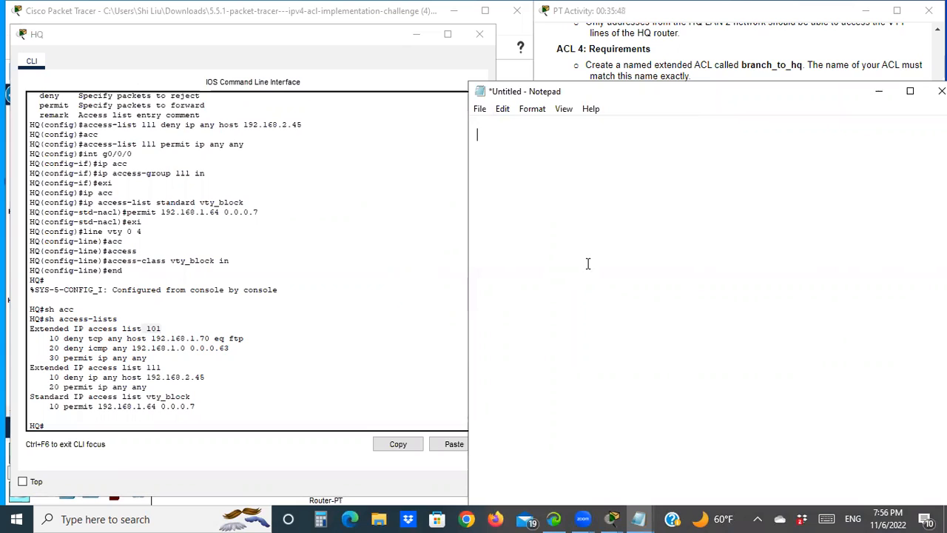
- Write the statement deny tcp any host 192.168.2.45 eq ftp in Notepad and select it
{"action": "type", "text": "deny tcp any host "}
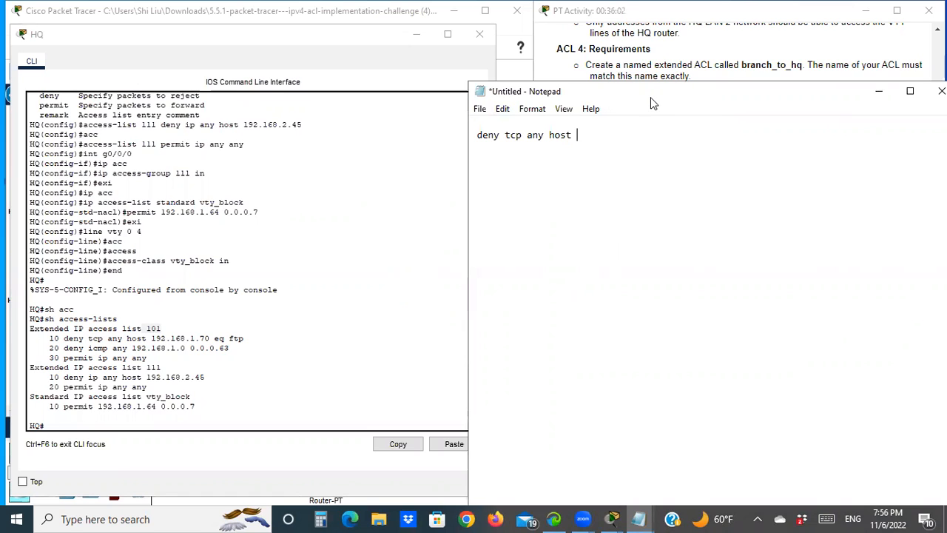
{"action": "type", "text": "192.168.2.45"}
{"action": "type", "text": "eq ftp"}
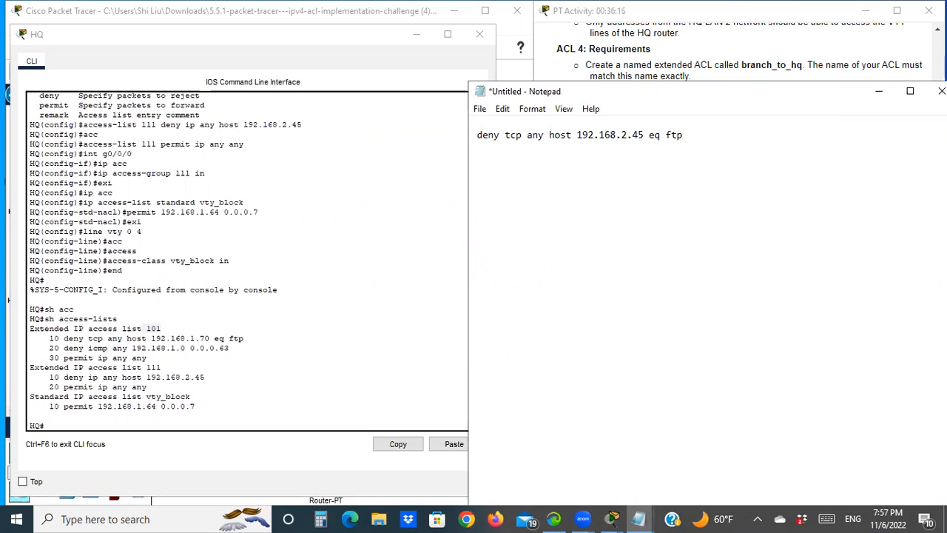
{"action": "left_click_drag", "start_coordinate": [478, 139], "coordinate": [703, 143]}
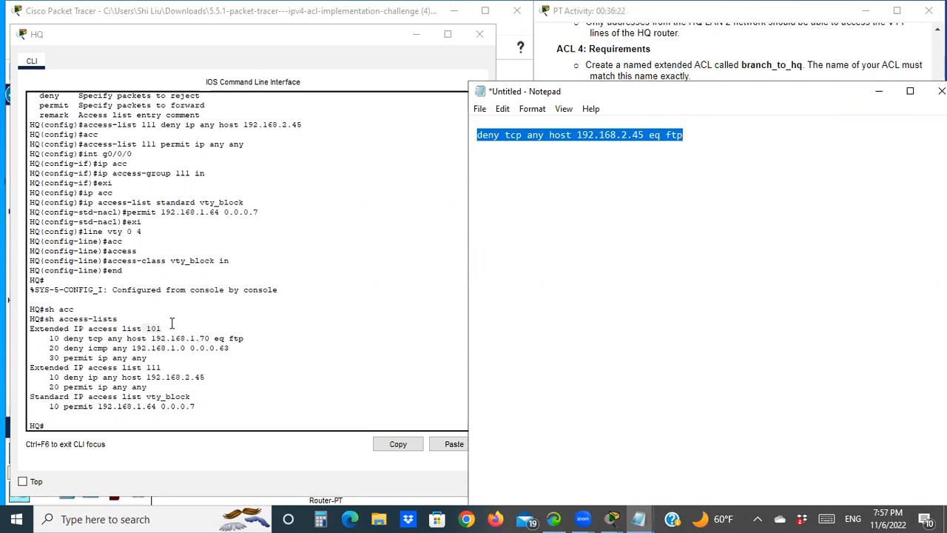
- Move Notepad aside, minimize it and the HQ CLI window, and scroll the activity instructions back to the top
{"action": "left_click_drag", "start_coordinate": [685, 95], "coordinate": [669, 100]}
{"action": "left_click_drag", "start_coordinate": [609, 97], "coordinate": [198, 97]}
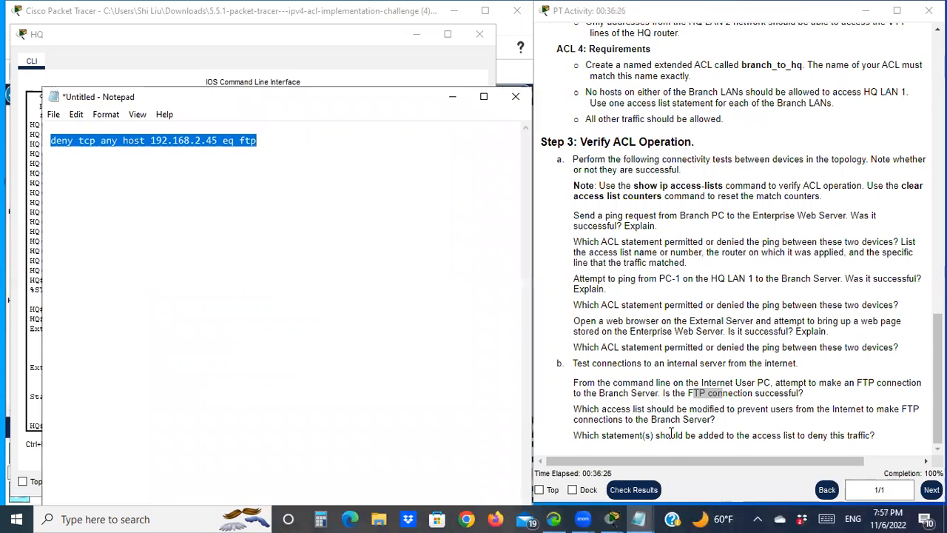
{"action": "left_click", "coordinate": [452, 97]}
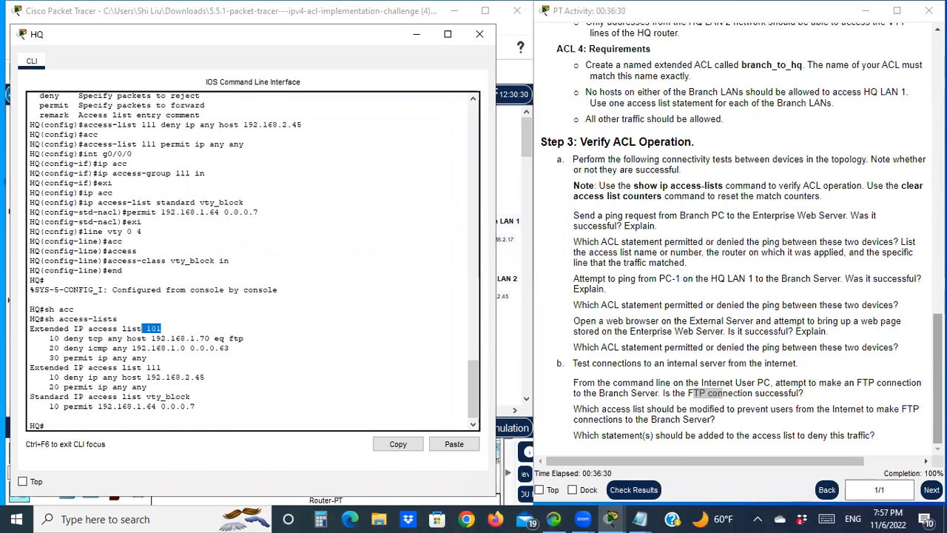
{"action": "left_click", "coordinate": [417, 34]}
{"action": "scroll", "coordinate": [743, 240], "scroll_direction": "up", "scroll_amount": 10}
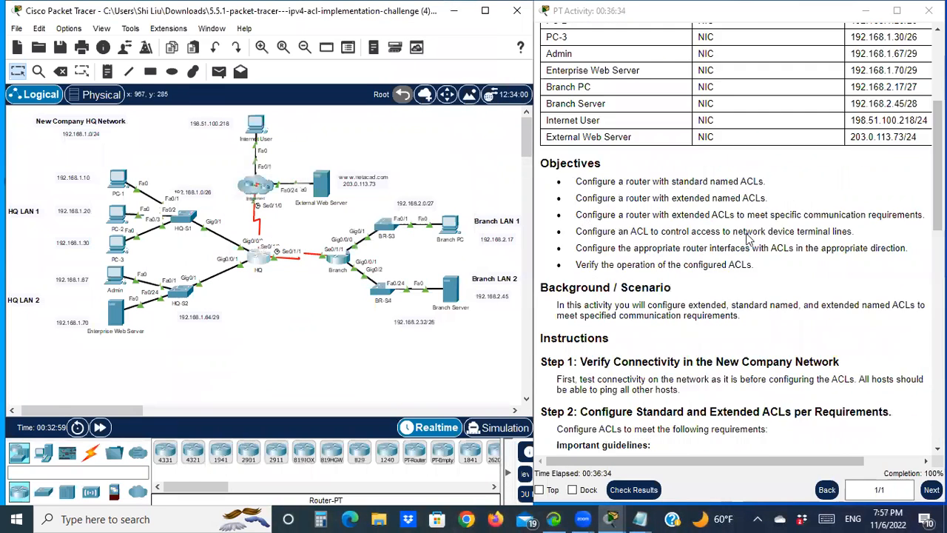
{"action": "scroll", "coordinate": [706, 237], "scroll_direction": "up", "scroll_amount": 3}
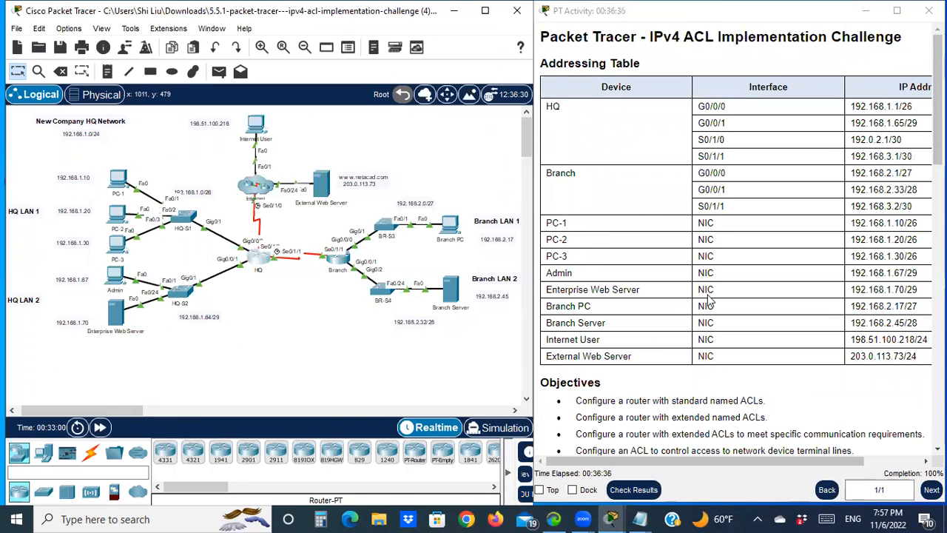